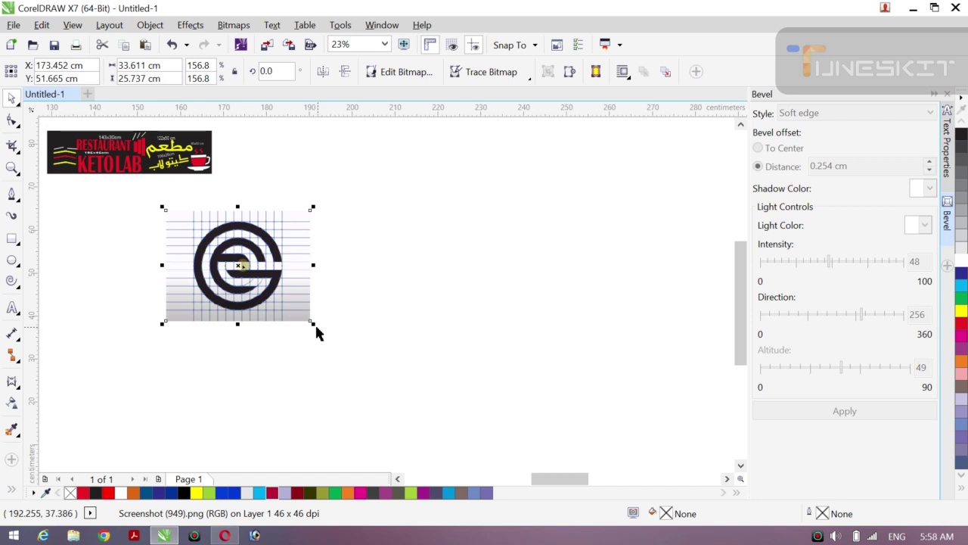
# Step: Enlarge the reference logo image to about 49 × 37.5 cm and place it directly below the restaurant banner
pyautogui.moveTo(312, 323); pyautogui.dragTo(505, 372)
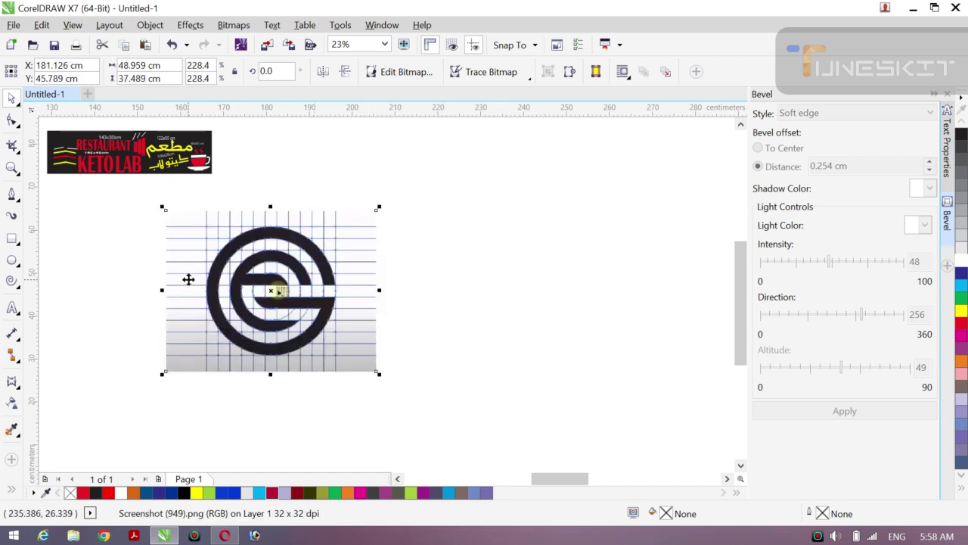
pyautogui.click(340, 305)
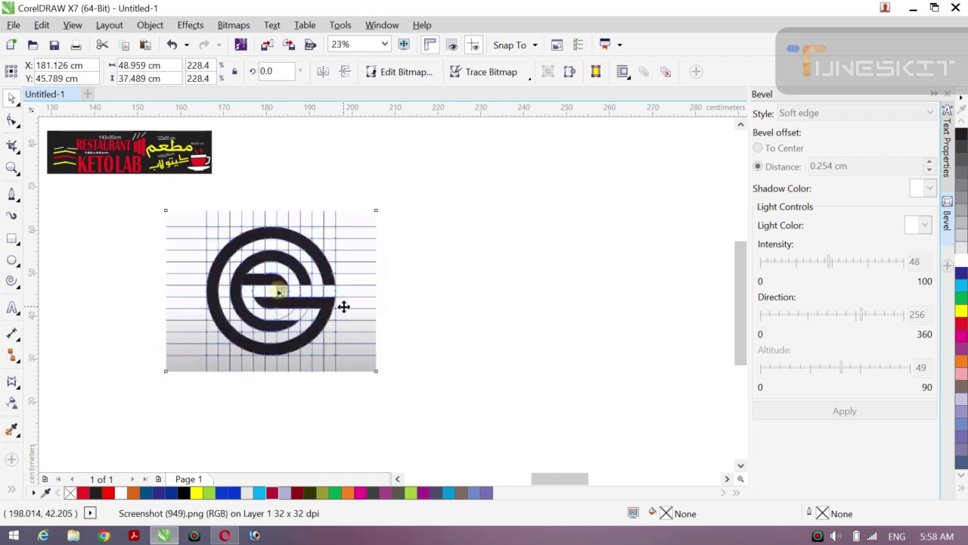
pyautogui.click(410, 281)
pyautogui.click(246, 270)
pyautogui.moveTo(246, 270); pyautogui.dragTo(159, 261)
pyautogui.click(469, 251)
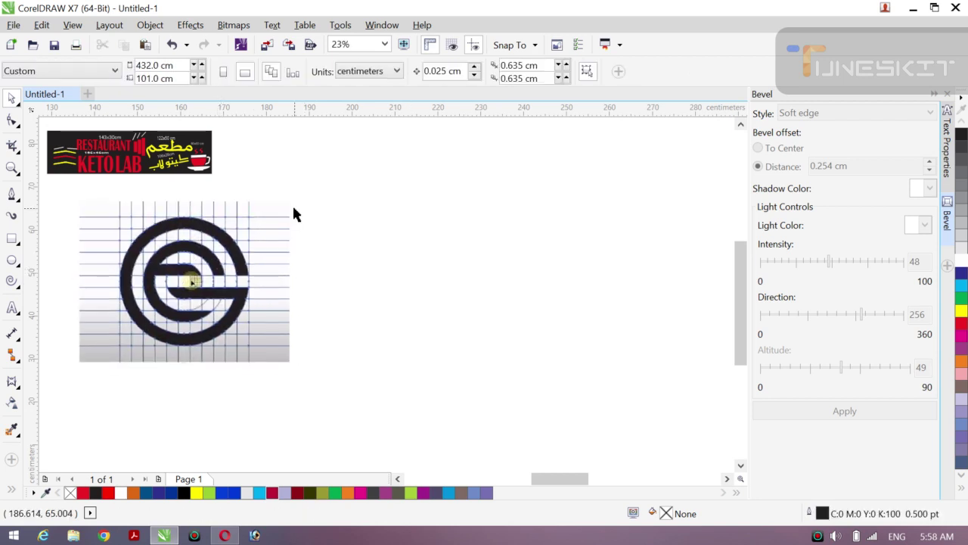
pyautogui.click(19, 201)
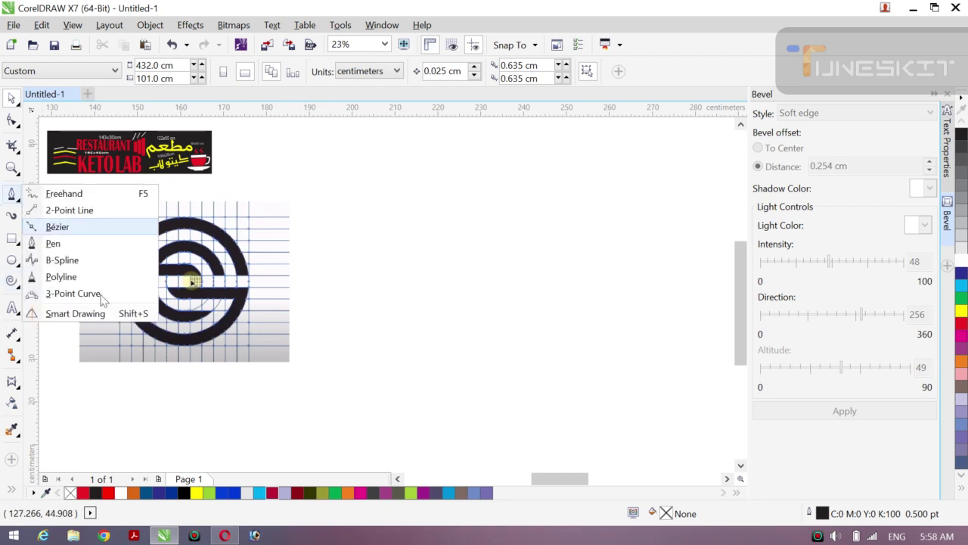
pyautogui.click(58, 227)
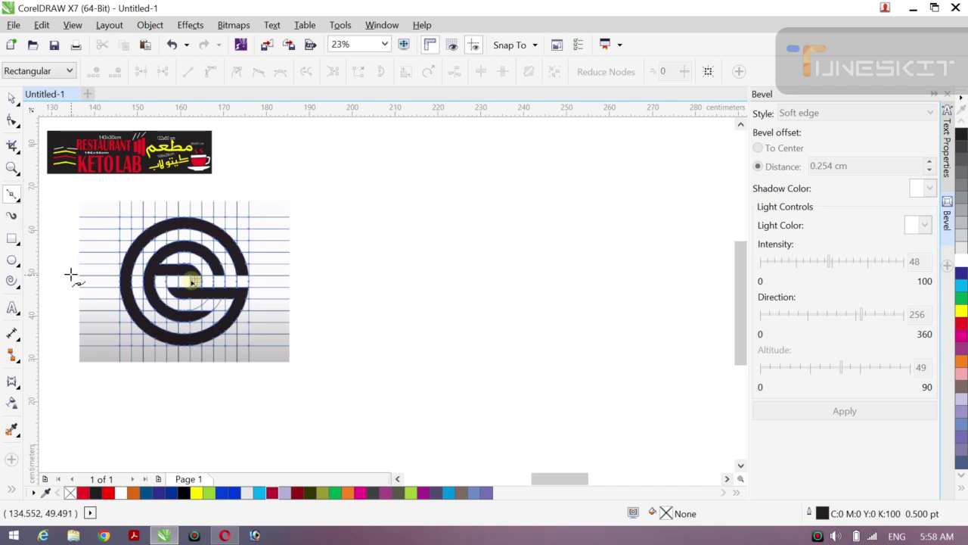
pyautogui.click(318, 177)
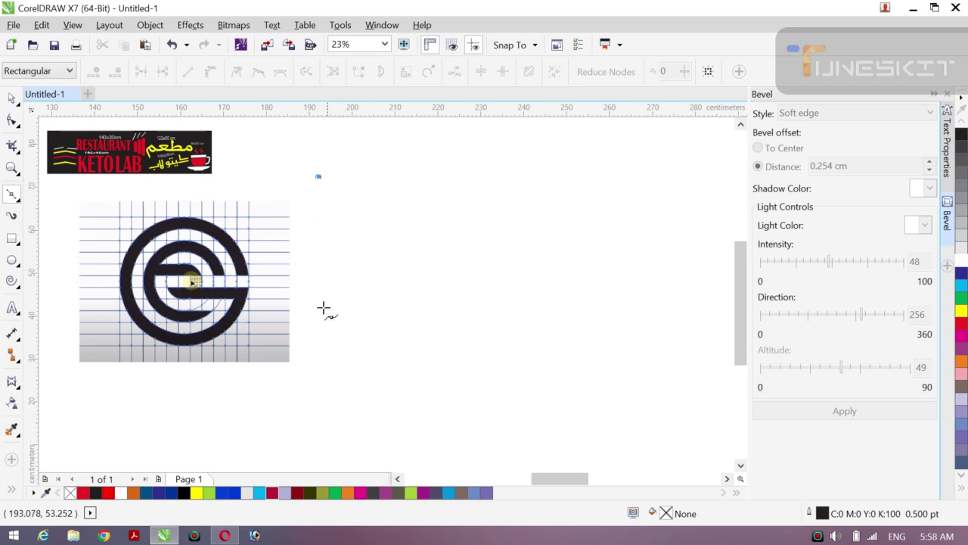
pyautogui.moveTo(320, 177); pyautogui.dragTo(329, 322)
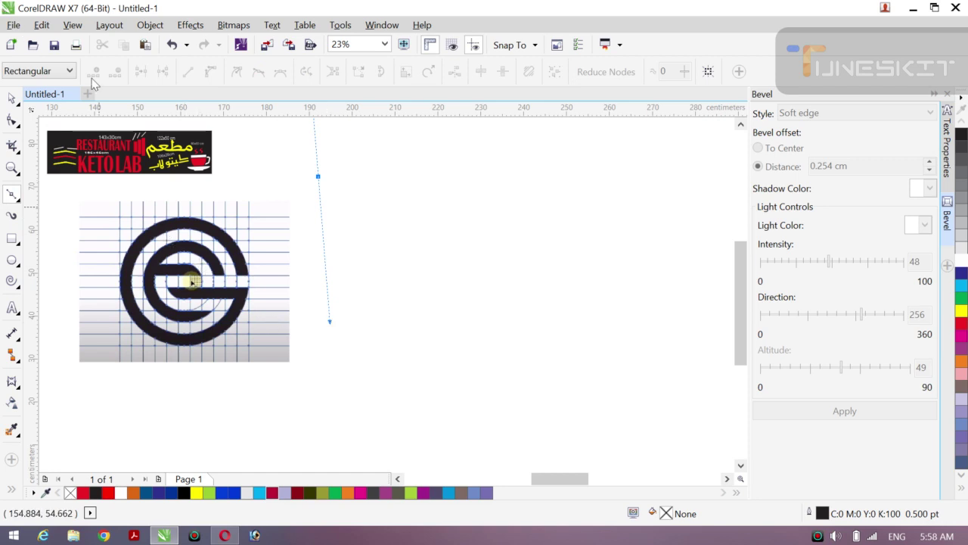
pyautogui.click(19, 106)
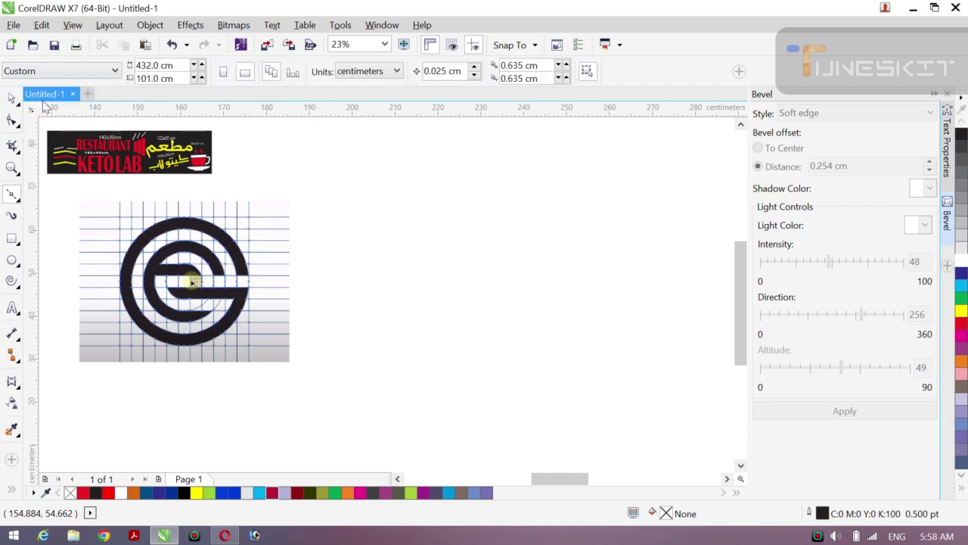
# Step: Draw a straight vertical line about 55 cm long with the Pen tool, to the right of the reference image
pyautogui.click(17, 202)
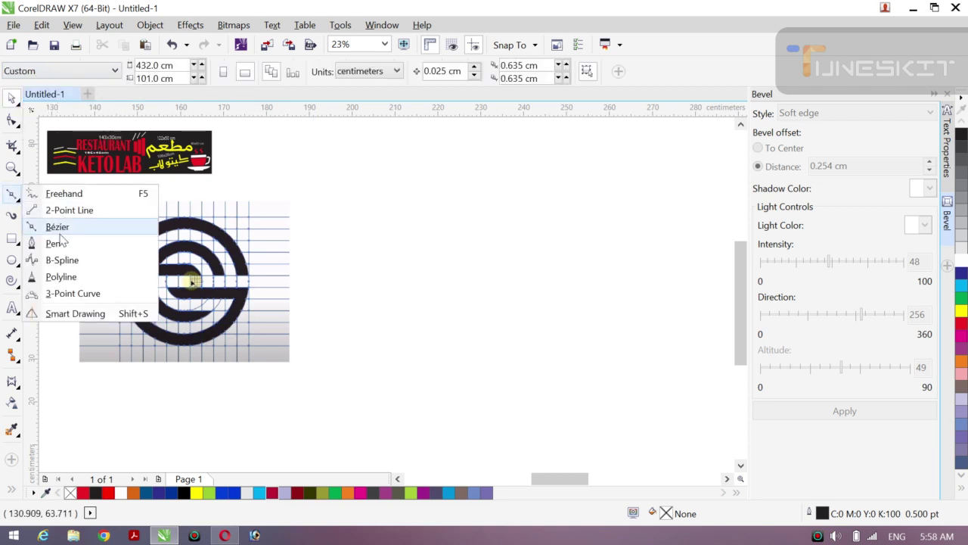
pyautogui.click(59, 244)
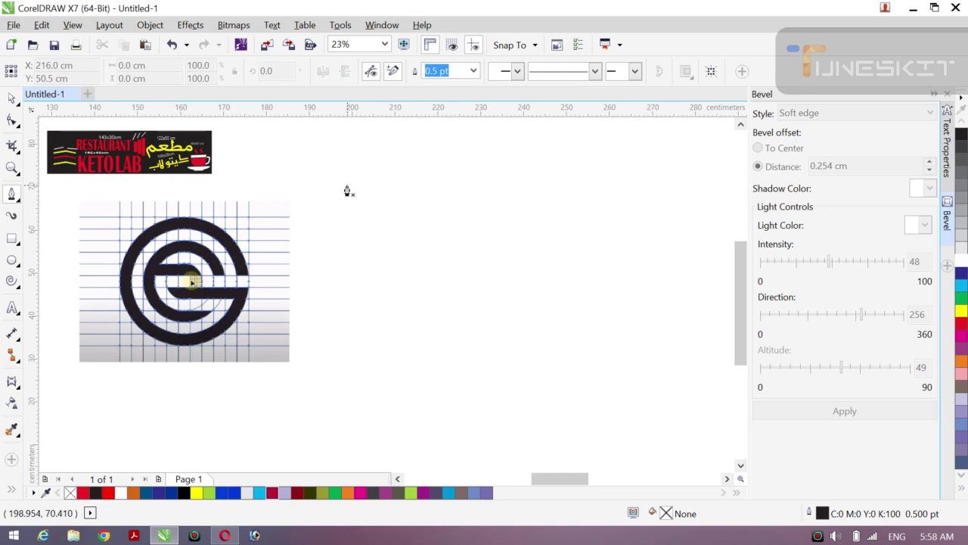
pyautogui.click(348, 185)
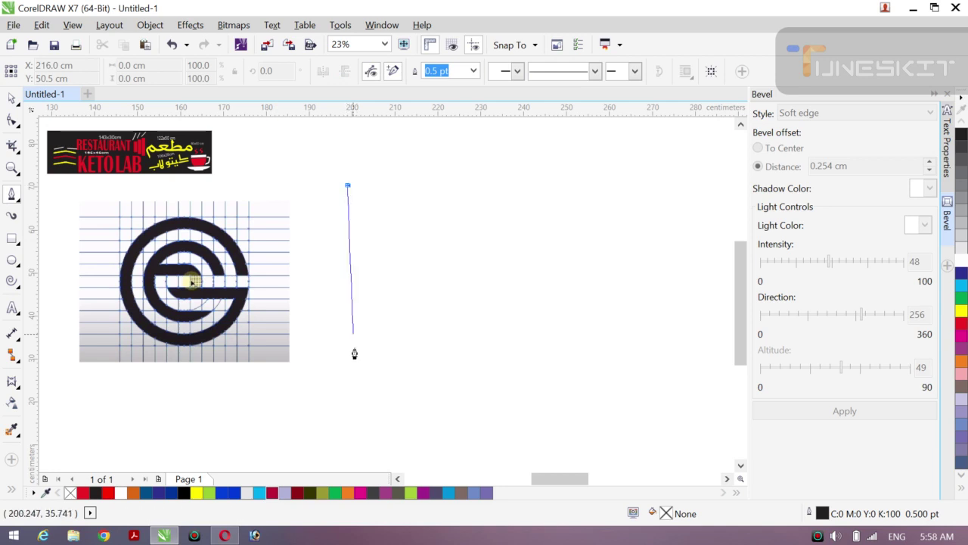
pyautogui.keyDown('ctrl'); pyautogui.doubleClick(356, 426); pyautogui.keyUp('ctrl')
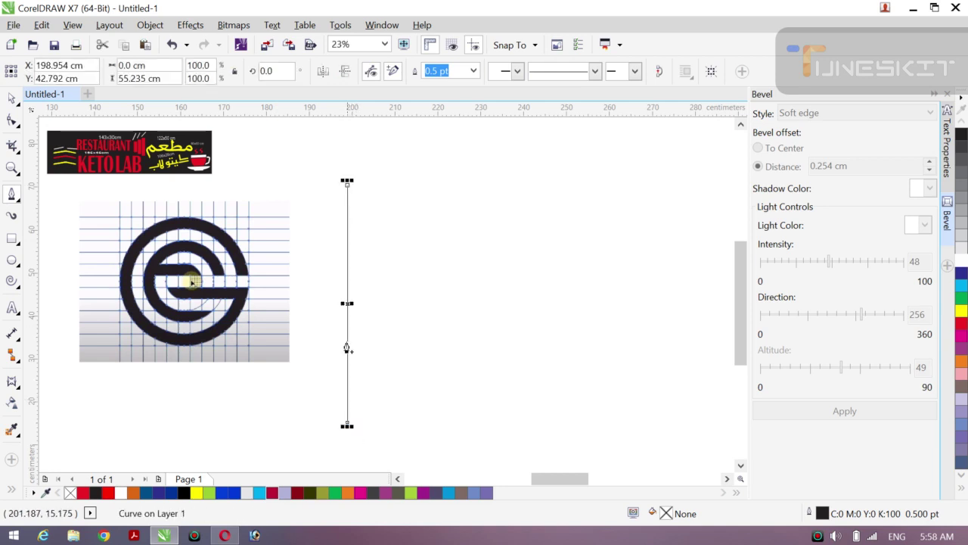
pyautogui.click(21, 111)
pyautogui.click(42, 95)
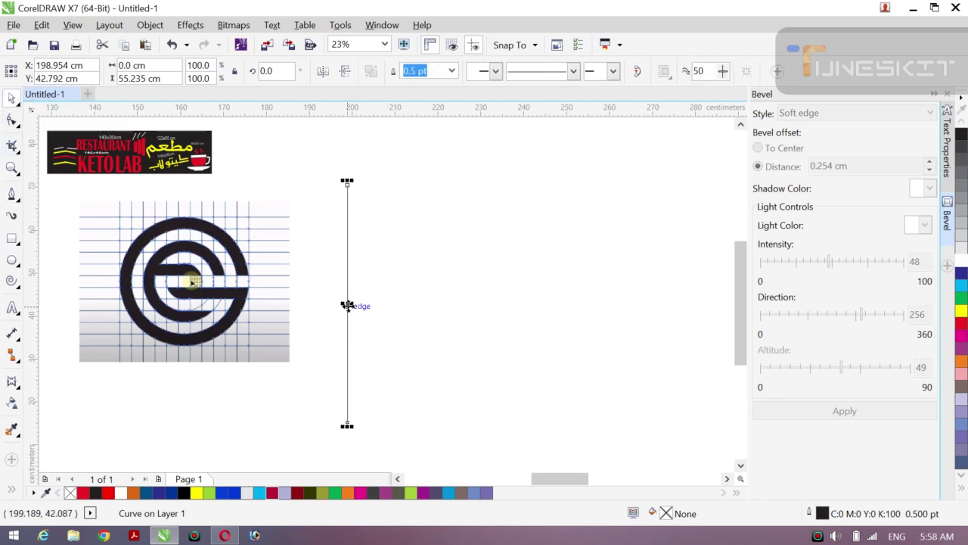
# Step: Copy the vertical line about 2.2 cm to the right and repeat the duplication until there are 12 evenly spaced lines
pyautogui.moveTo(346, 306)
pyautogui.mouseDown()
pyautogui.moveTo(367, 304)
pyautogui.moveTo(357, 305)
pyautogui.mouseUp()
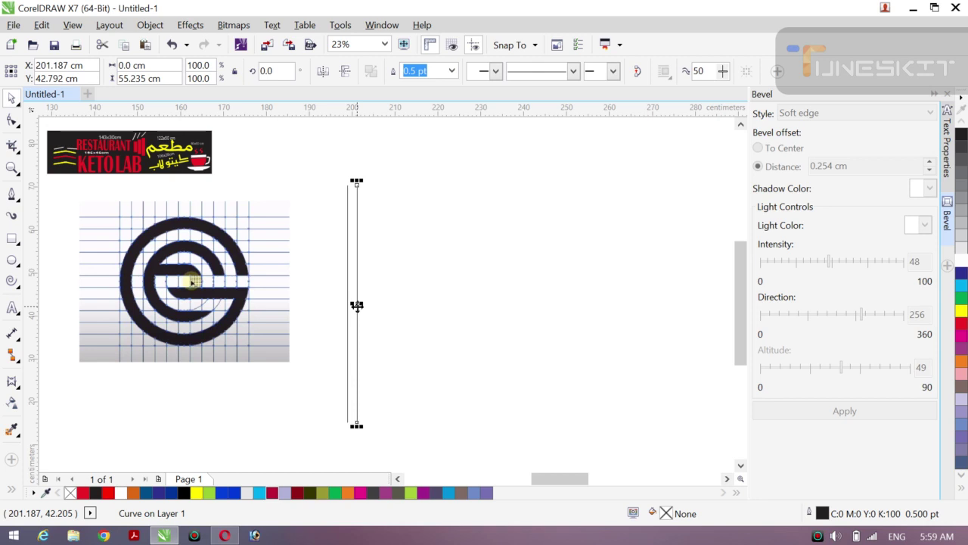
pyautogui.hotkey('ctrl', 'r')
pyautogui.hotkey('ctrl', 'r')
pyautogui.hotkey('ctrl', 'r')
pyautogui.hotkey('ctrl', 'r')
pyautogui.hotkey('ctrl', 'r')
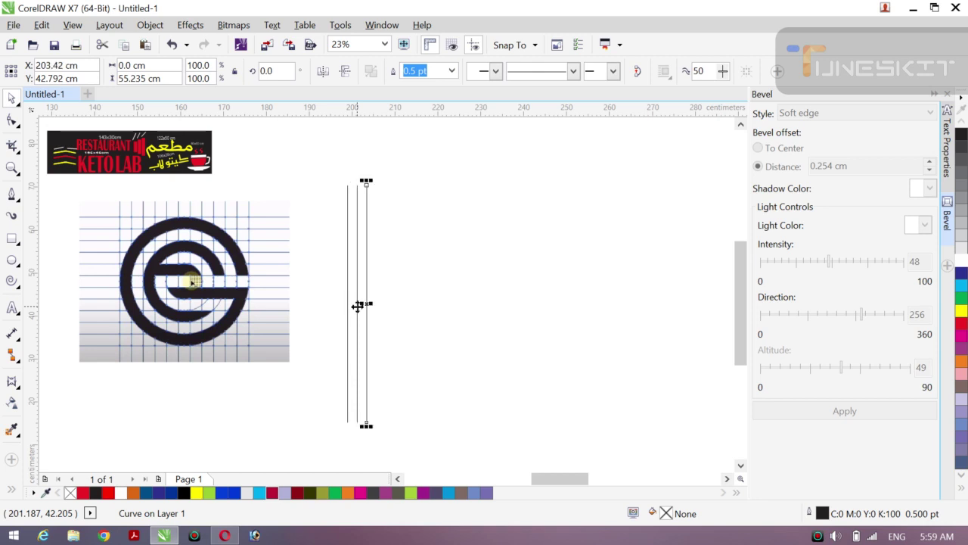
pyautogui.hotkey('ctrl', 'r')
pyautogui.hotkey('ctrl', 'r')
pyautogui.hotkey('ctrl', 'r')
pyautogui.hotkey('ctrl', 'r')
pyautogui.hotkey('ctrl', 'r')
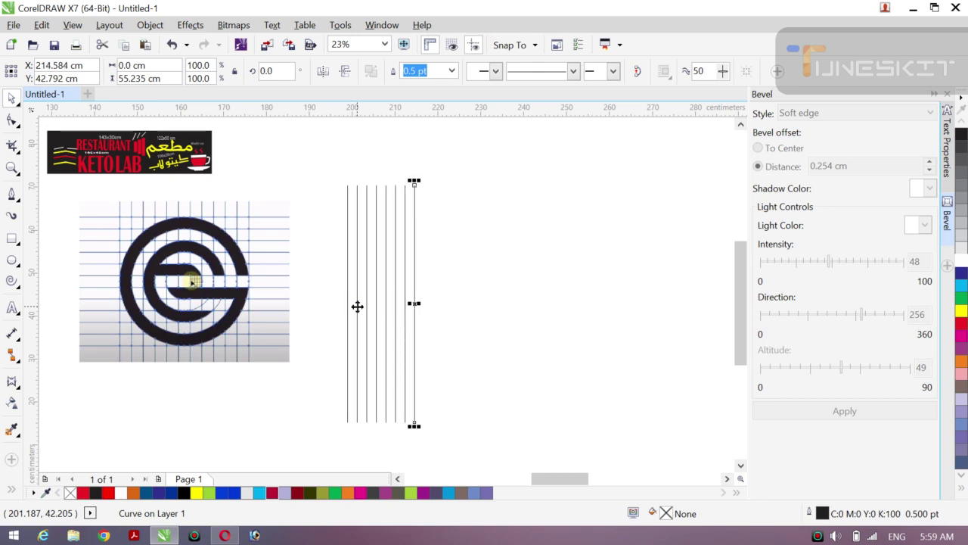
pyautogui.hotkey('ctrl', 'r')
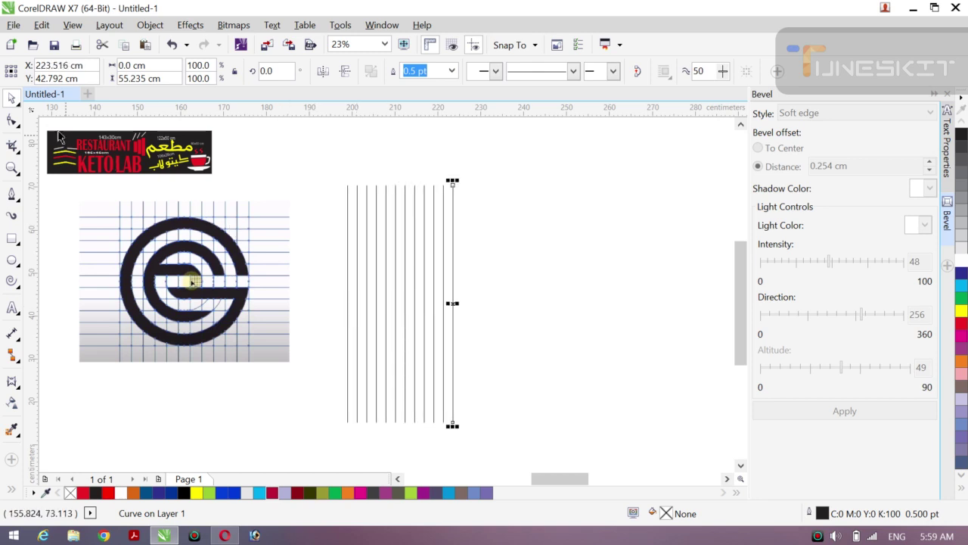
# Step: Select all 12 vertical lines and group them
pyautogui.click(17, 104)
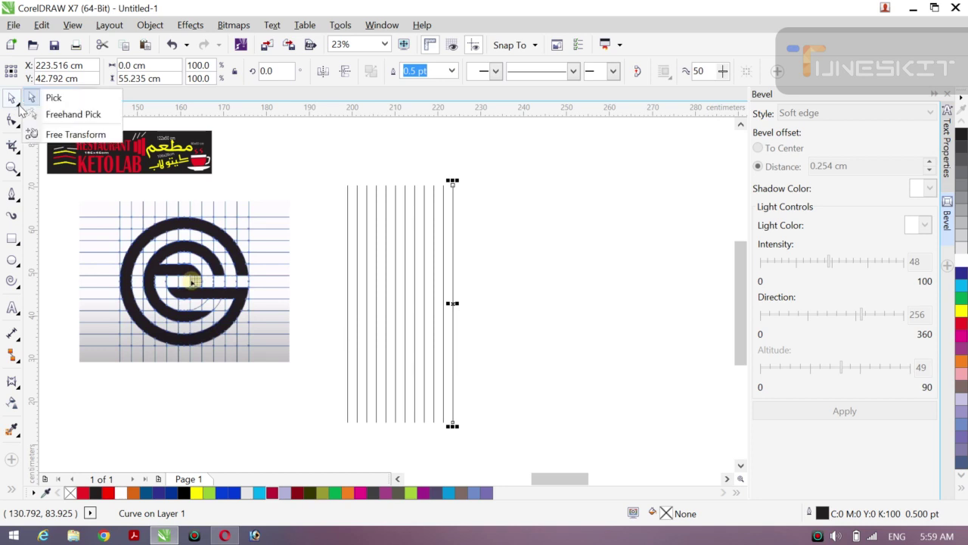
pyautogui.click(329, 208)
pyautogui.moveTo(310, 175); pyautogui.dragTo(489, 441)
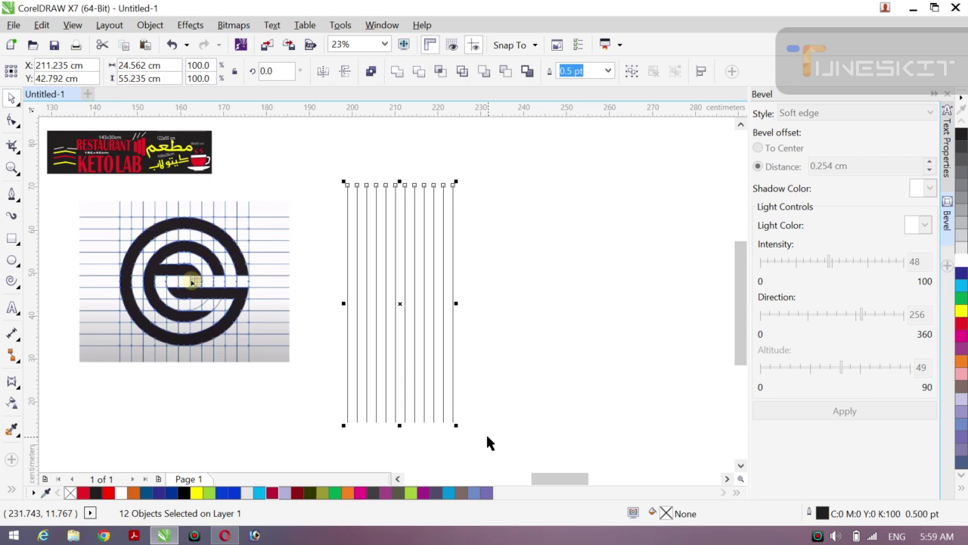
pyautogui.hotkey('ctrl', 'g')
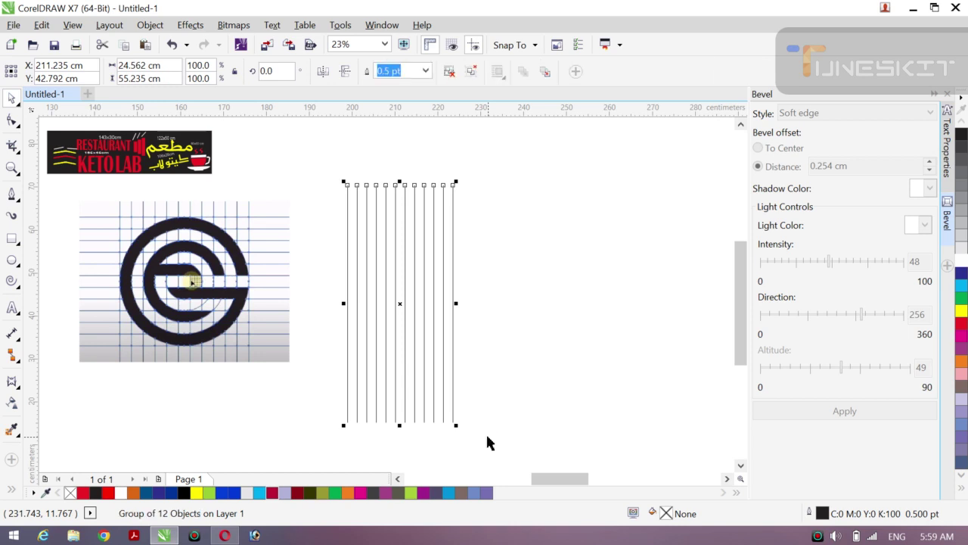
# Step: Create a copy of the line group rotated to 270° about its centre, so horizontal lines cross the vertical ones
pyautogui.click(398, 304)
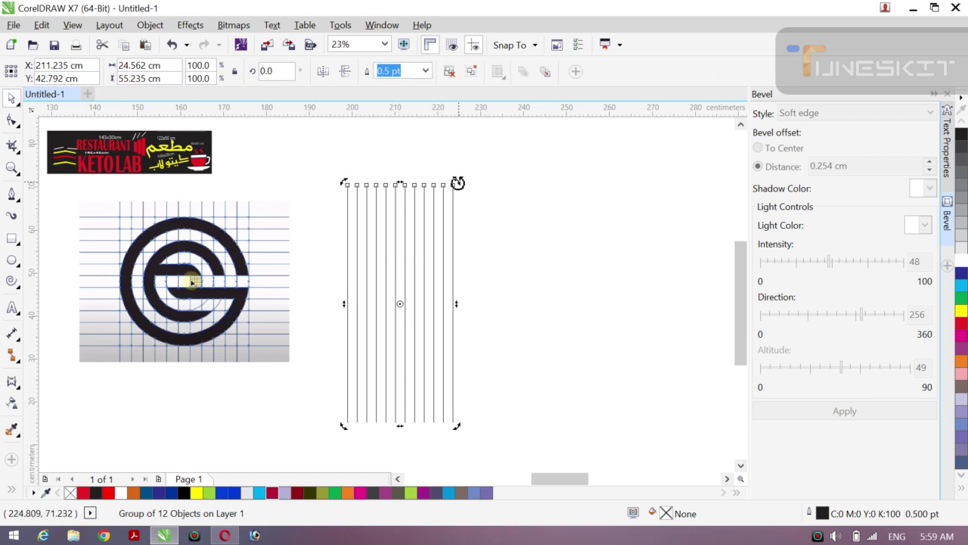
pyautogui.moveTo(458, 183); pyautogui.dragTo(514, 357)
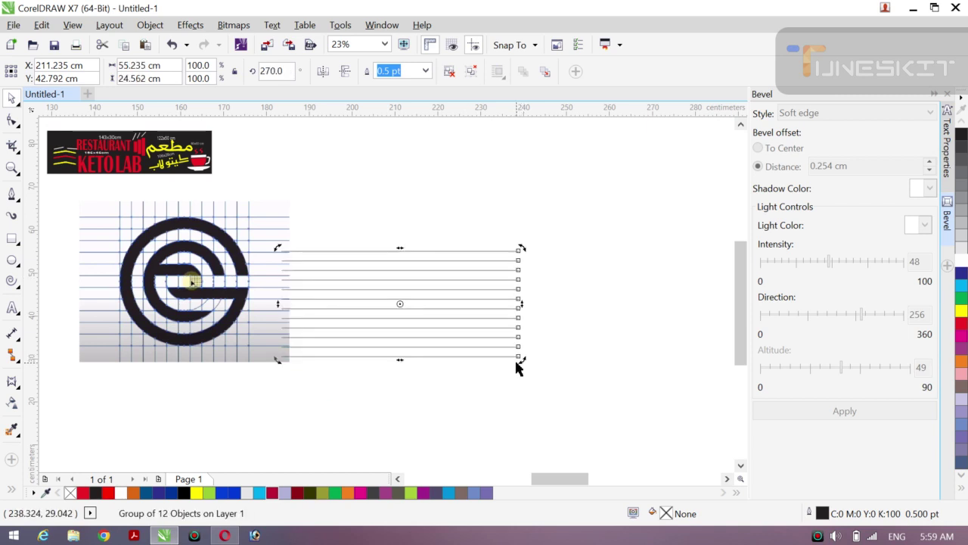
pyautogui.hotkey('ctrl', 'z')
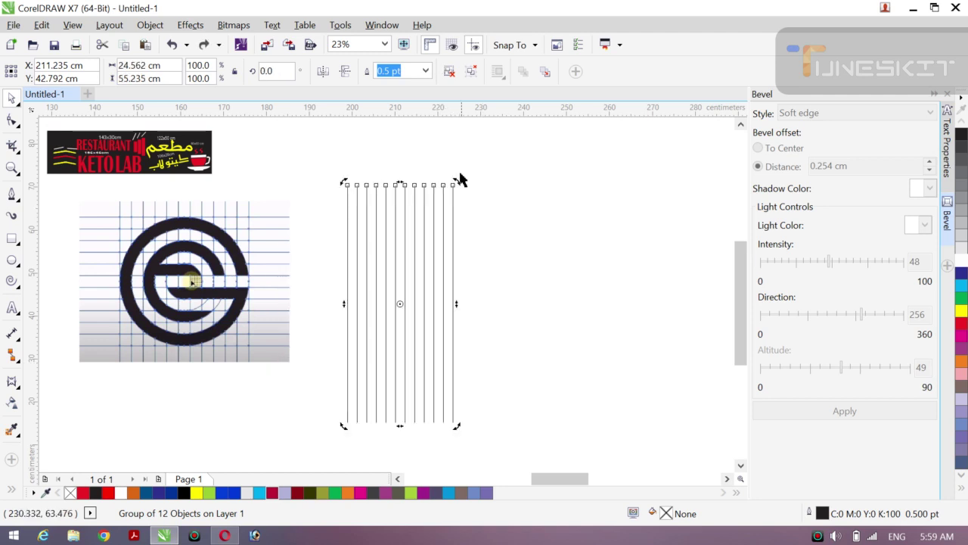
pyautogui.moveTo(456, 183); pyautogui.dragTo(513, 345)
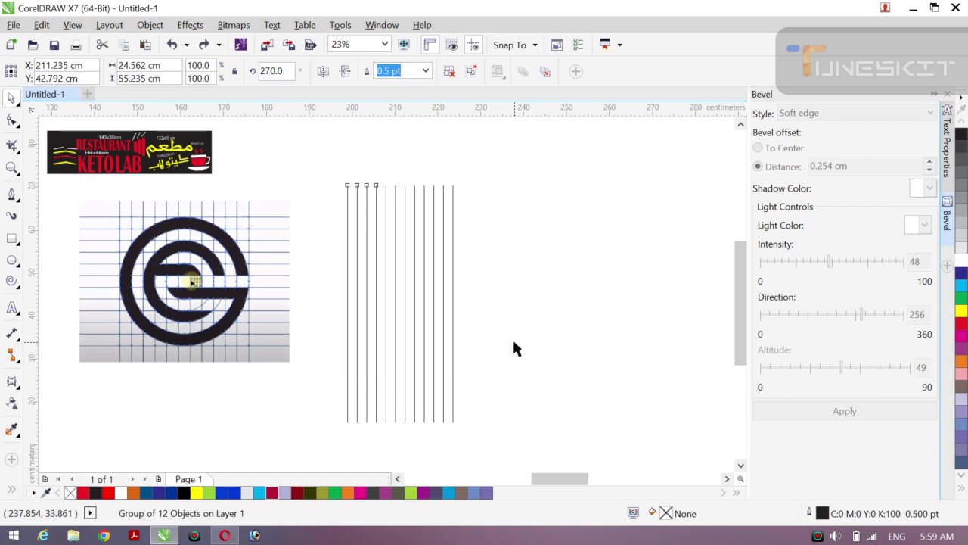
pyautogui.click(574, 332)
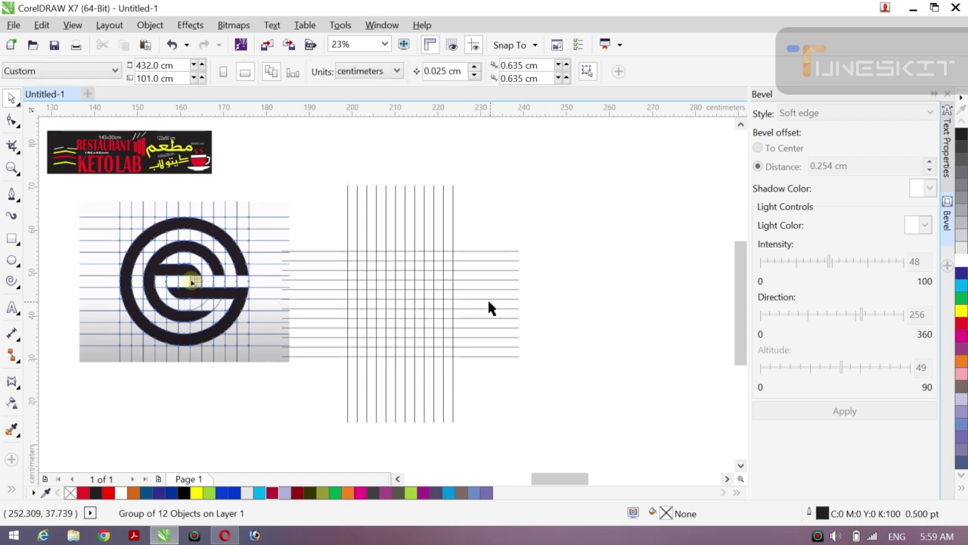
# Step: Select both line groups and move the grid to the right, clear of the reference image
pyautogui.click(495, 356)
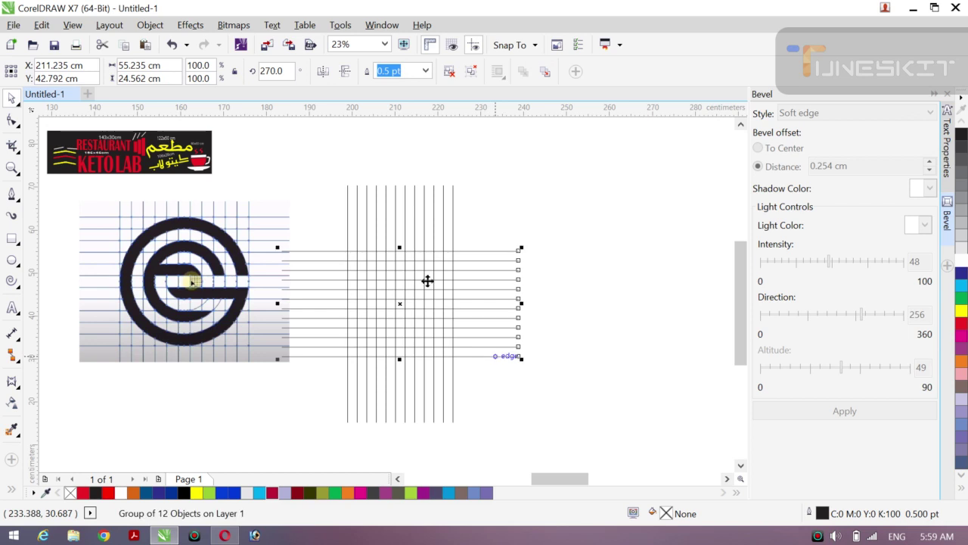
pyautogui.keyDown('shift'); pyautogui.click(396, 208); pyautogui.keyUp('shift')
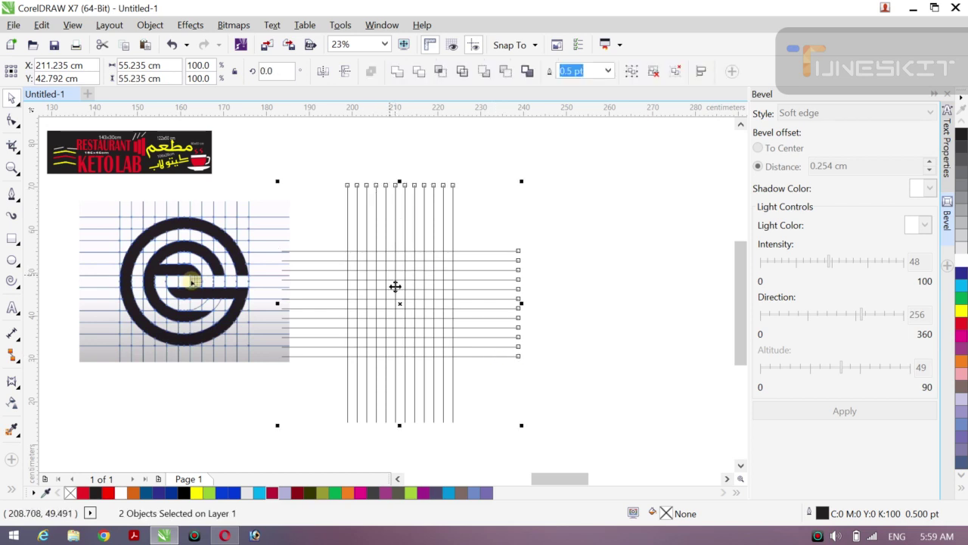
pyautogui.moveTo(425, 289); pyautogui.dragTo(507, 288)
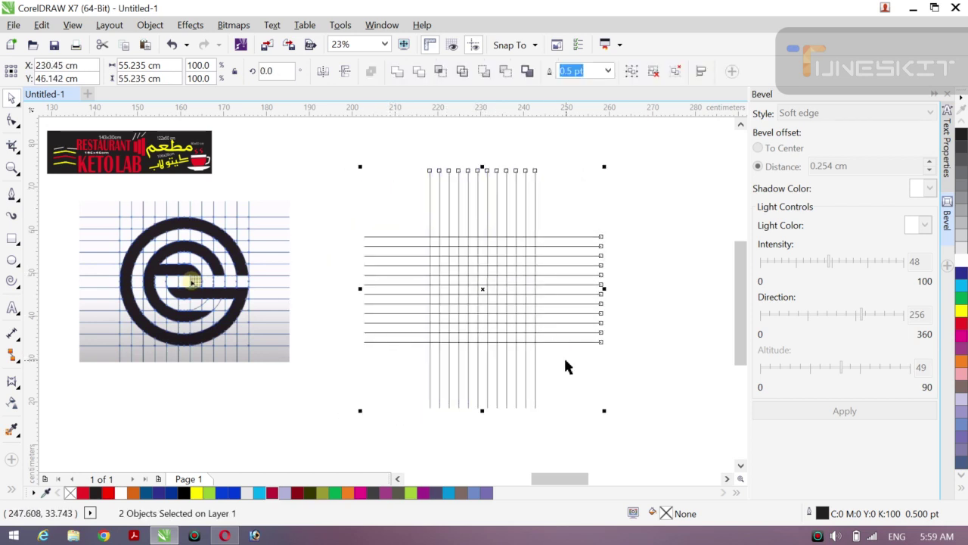
pyautogui.click(608, 370)
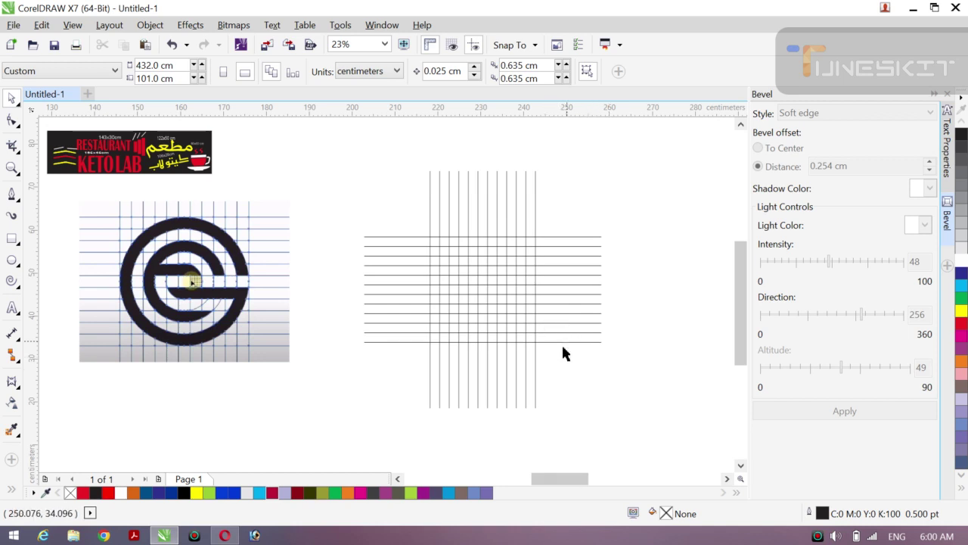
# Step: Draw a circle about 21.7 cm in diameter over the crossing area of the grid with the Ellipse tool
pyautogui.click(12, 261)
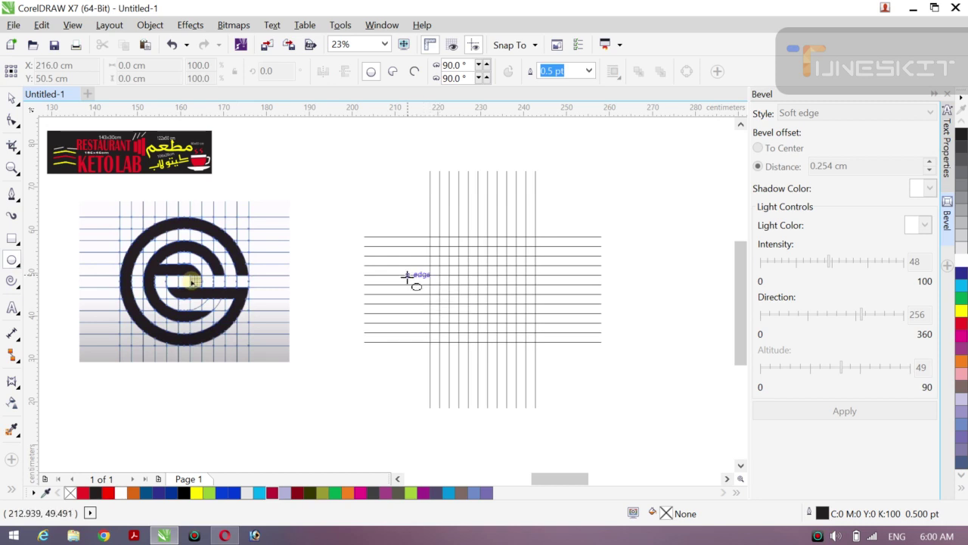
pyautogui.moveTo(440, 257); pyautogui.dragTo(531, 342)
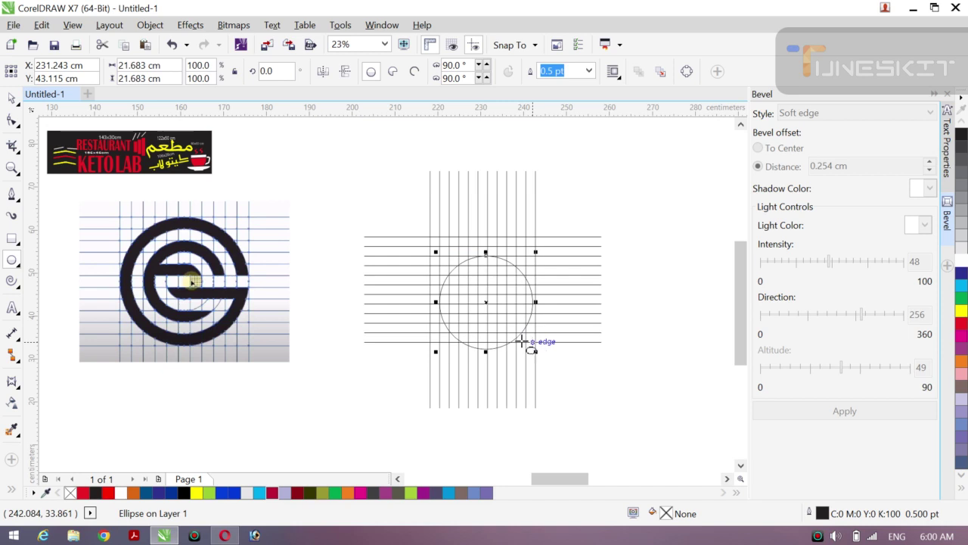
pyautogui.click(13, 99)
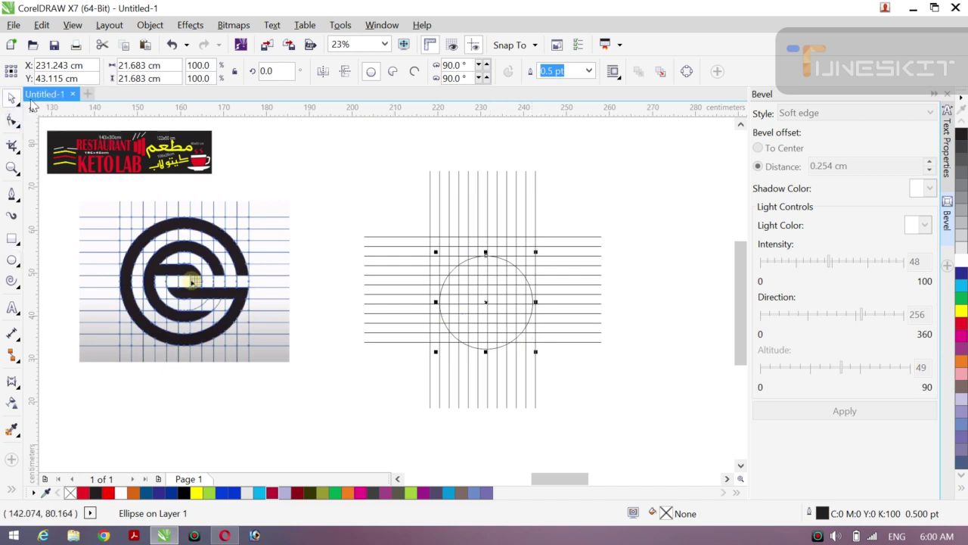
# Step: Move the circle near the grid's centre and enlarge it to about 24.4 cm so it spans the outer vertical lines
pyautogui.moveTo(485, 301); pyautogui.dragTo(479, 288)
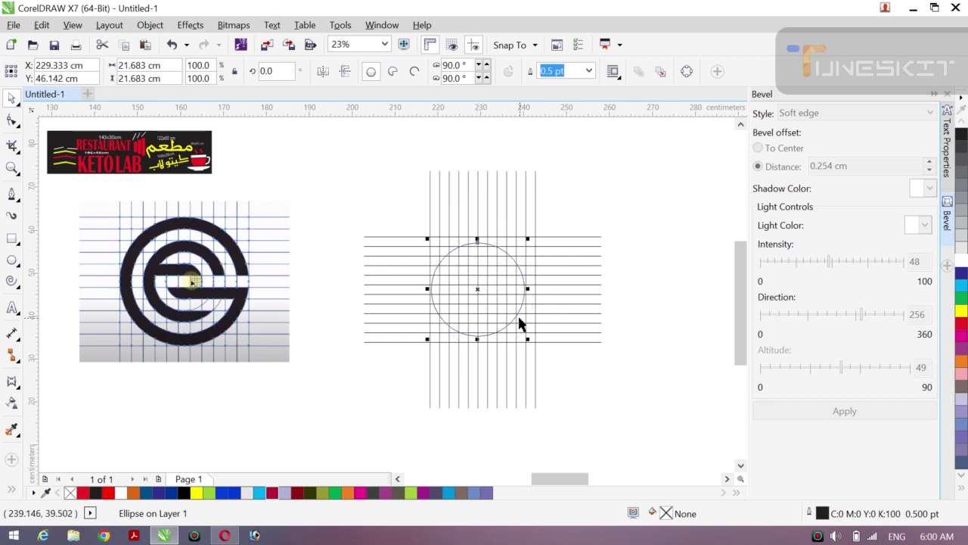
pyautogui.moveTo(528, 340); pyautogui.dragTo(546, 352)
pyautogui.press('Escape')
pyautogui.moveTo(478, 288); pyautogui.dragTo(482, 288)
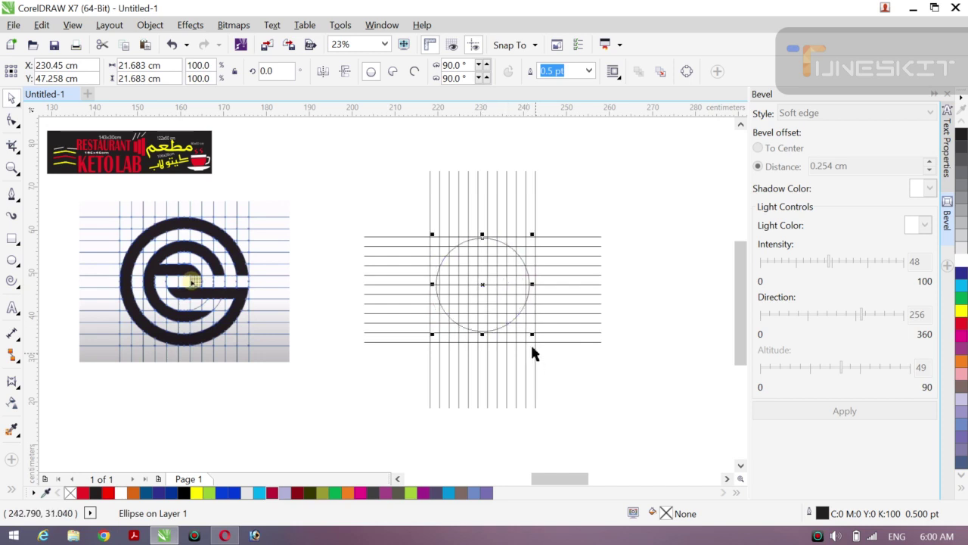
pyautogui.moveTo(531, 335); pyautogui.dragTo(535, 342)
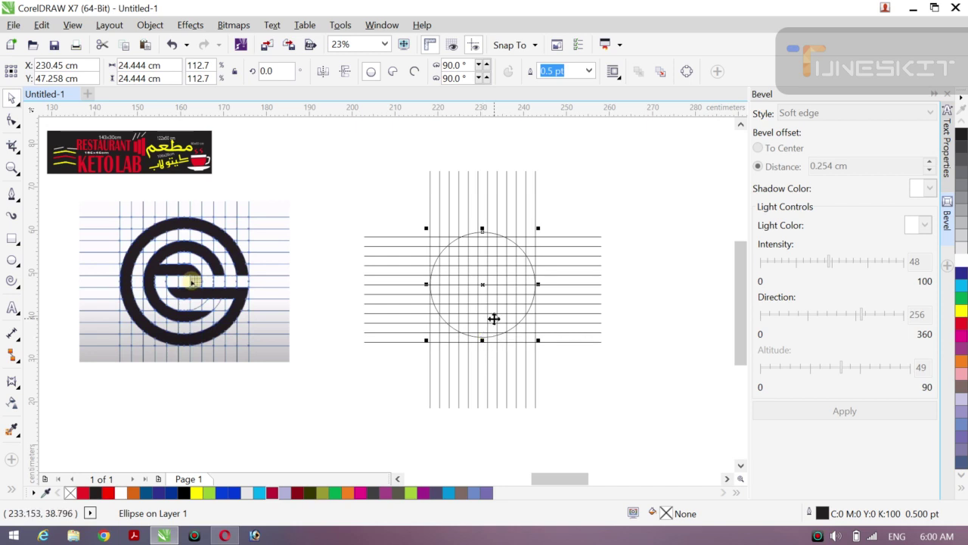
# Step: Stretch the circle vertically to about 24.6 cm so it spans the outer horizontal grid lines
pyautogui.moveTo(482, 227); pyautogui.dragTo(483, 233)
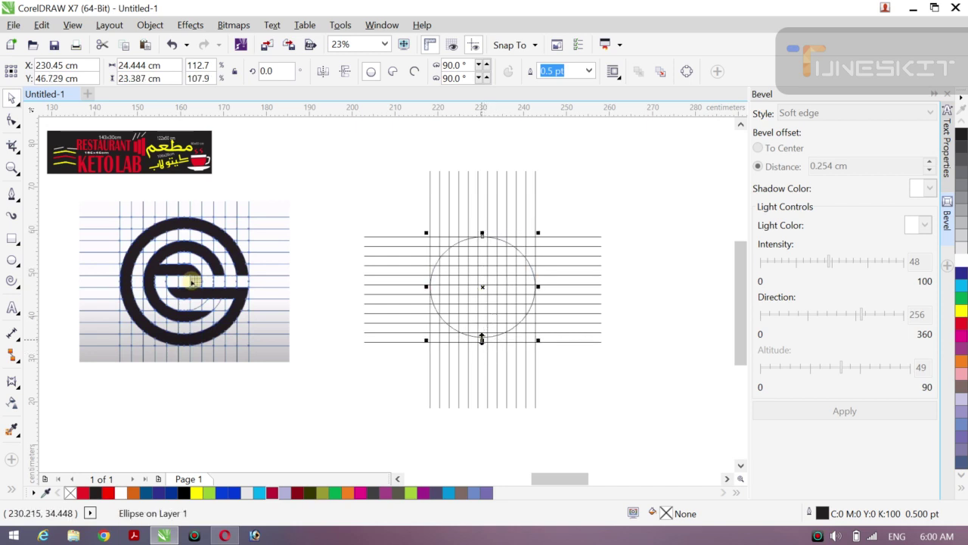
pyautogui.moveTo(482, 339); pyautogui.dragTo(482, 345)
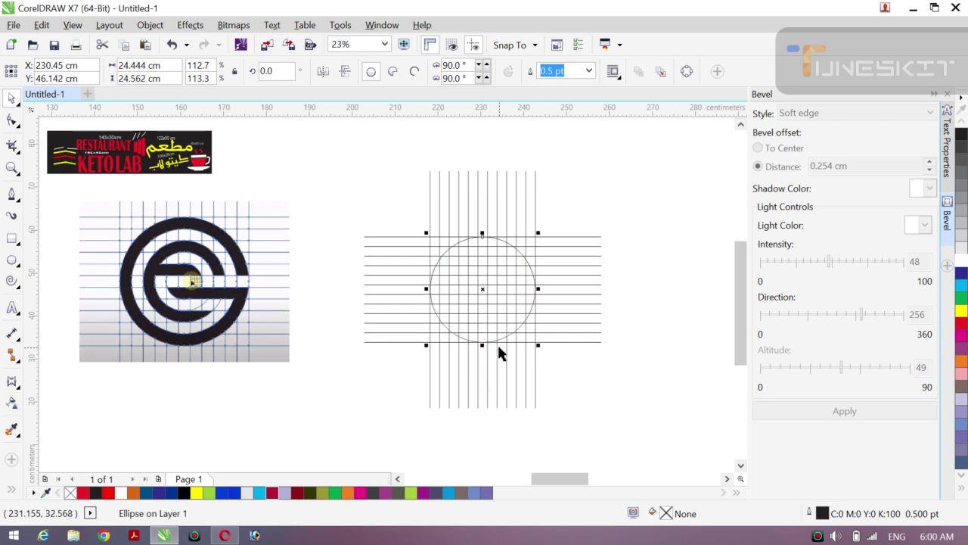
pyautogui.click(569, 399)
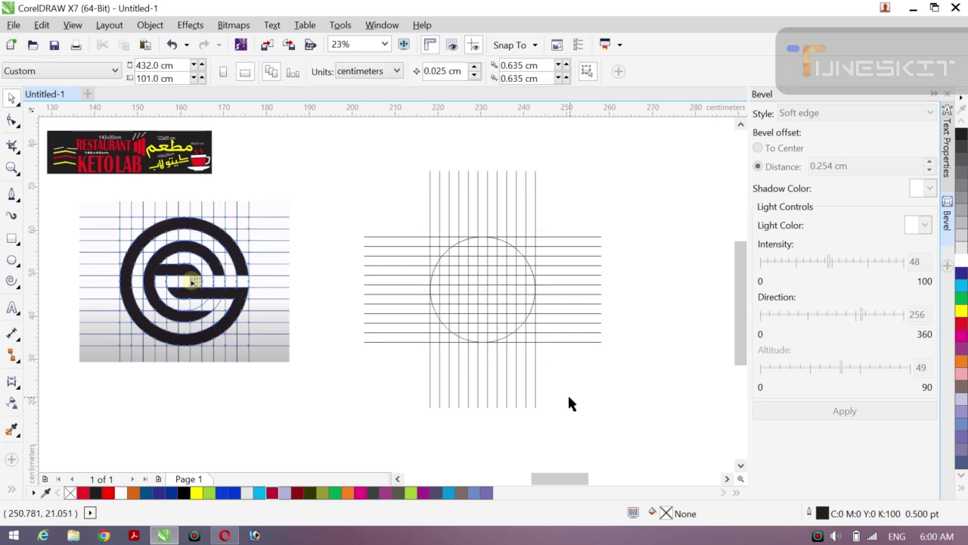
# Step: Create four smaller concentric copies of the circle, each one grid spacing further inward
pyautogui.click(519, 328)
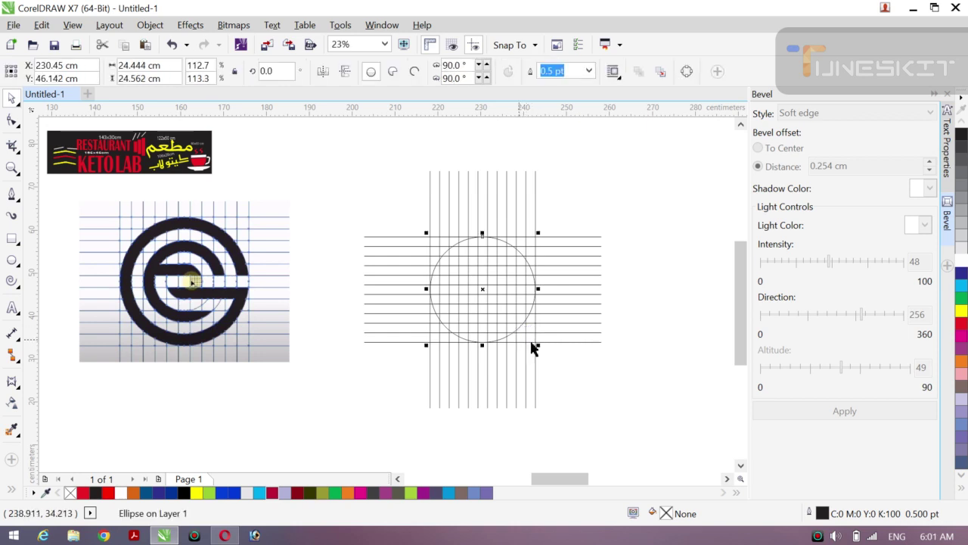
pyautogui.moveTo(537, 344); pyautogui.dragTo(509, 324)
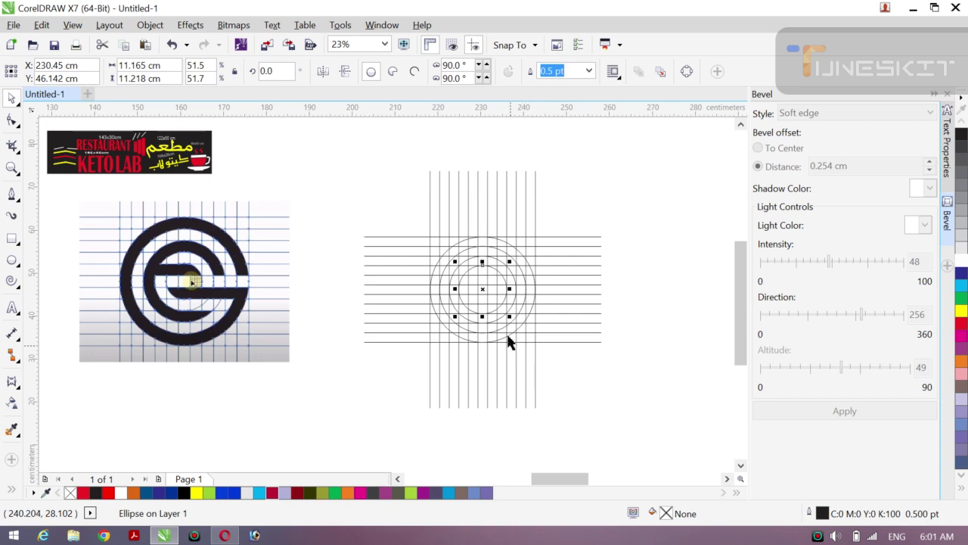
pyautogui.moveTo(508, 318); pyautogui.dragTo(497, 312)
pyautogui.click(588, 414)
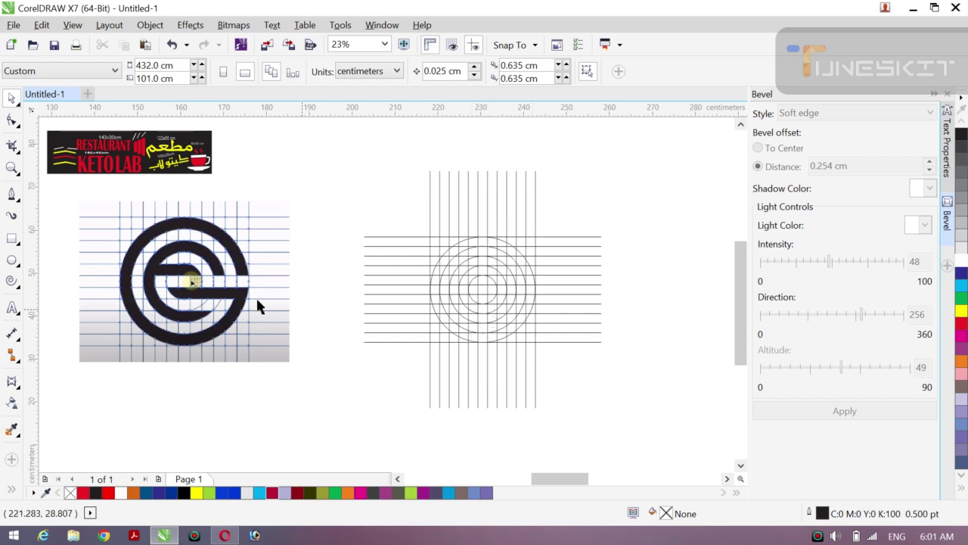
# Step: Move the reference image slightly down and closer to the construction grid
pyautogui.moveTo(257, 300); pyautogui.dragTo(283, 312)
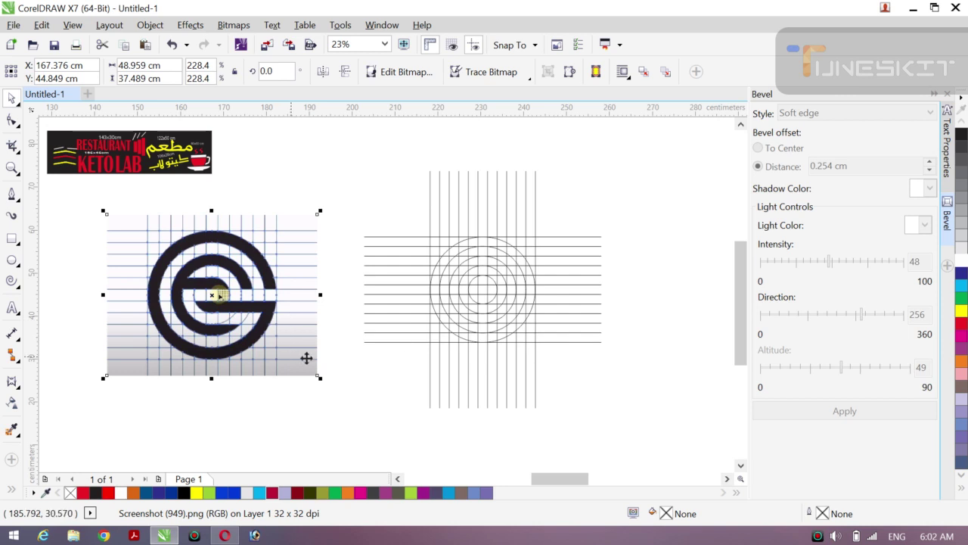
pyautogui.click(549, 285)
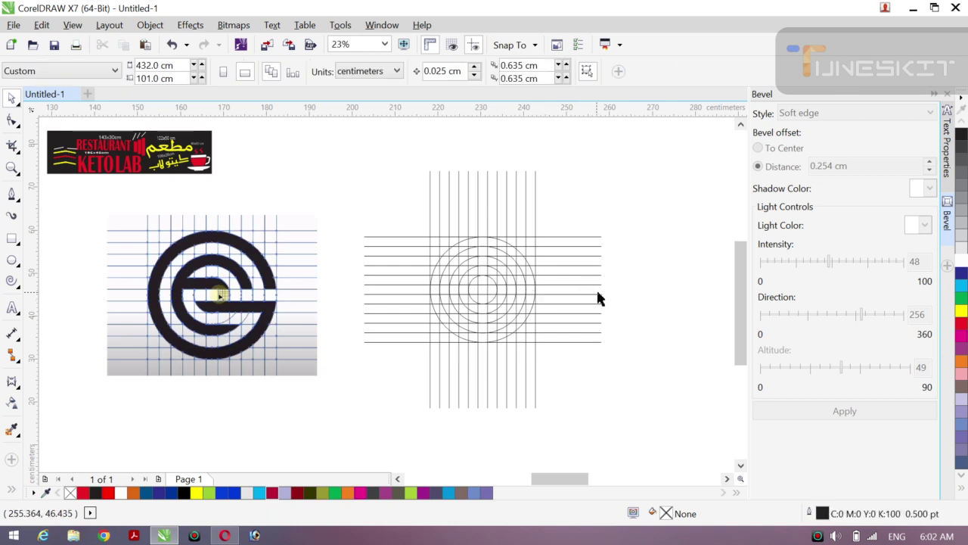
# Step: Fill cells around the outer ring with black using the Smart Fill tool, leaving the opening on its right side
pyautogui.click(12, 490)
pyautogui.click(35, 484)
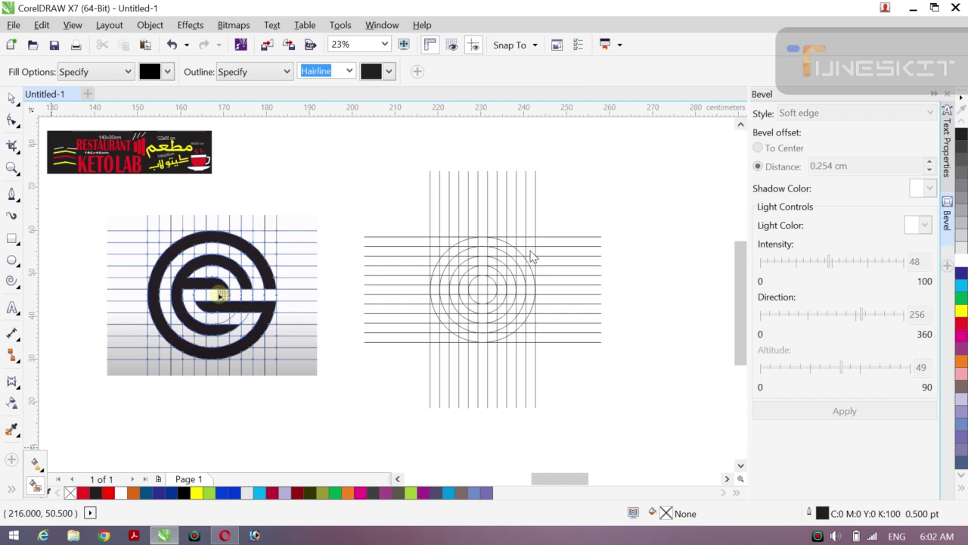
pyautogui.click(530, 290)
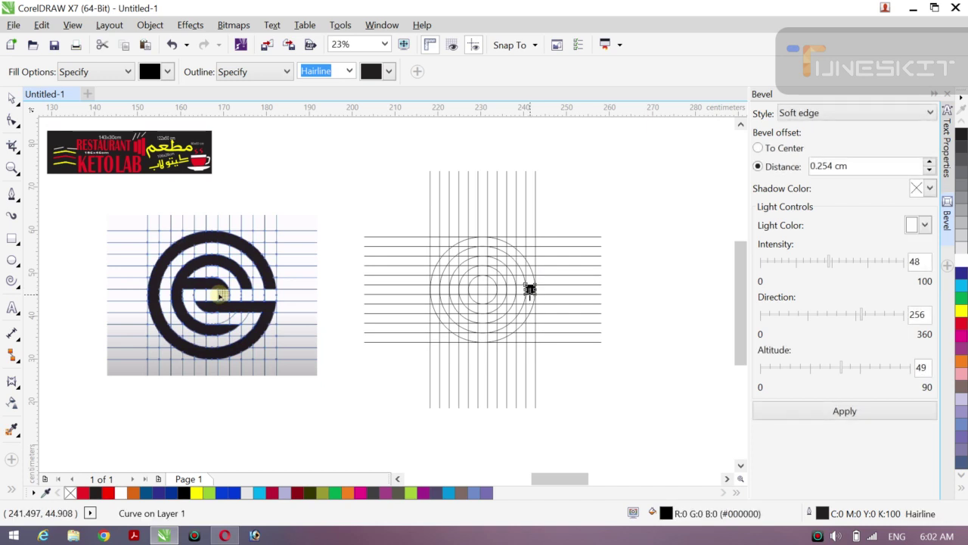
pyautogui.moveTo(532, 277)
pyautogui.mouseDown()
pyautogui.moveTo(499, 242)
pyautogui.moveTo(470, 242)
pyautogui.moveTo(446, 256)
pyautogui.moveTo(434, 289)
pyautogui.mouseUp()
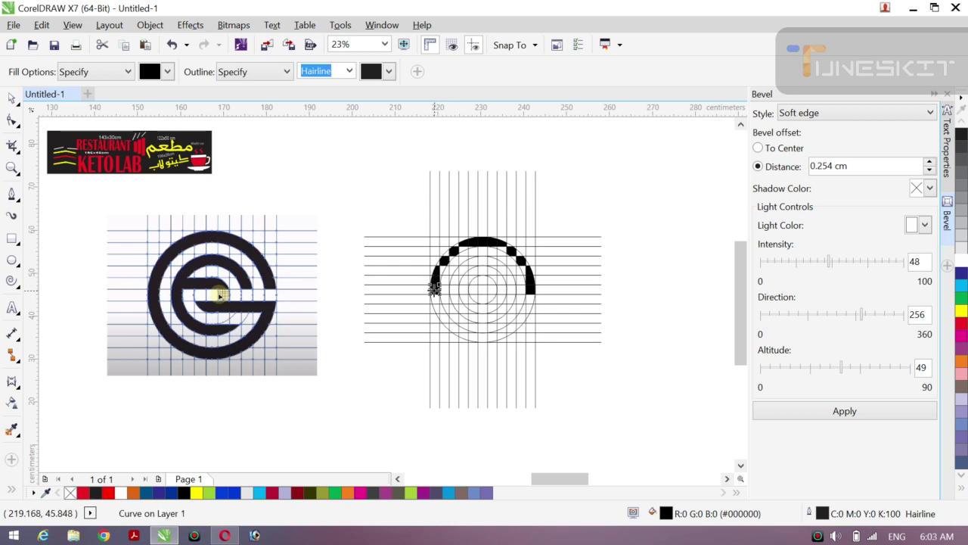
pyautogui.moveTo(434, 296)
pyautogui.mouseDown()
pyautogui.moveTo(462, 337)
pyautogui.moveTo(512, 331)
pyautogui.moveTo(519, 320)
pyautogui.moveTo(518, 328)
pyautogui.mouseUp()
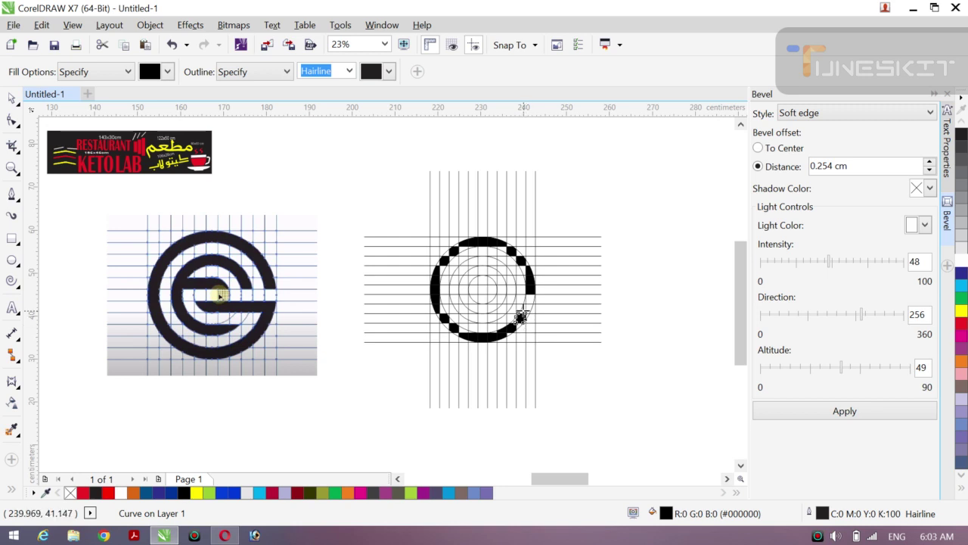
pyautogui.moveTo(528, 307); pyautogui.dragTo(518, 313)
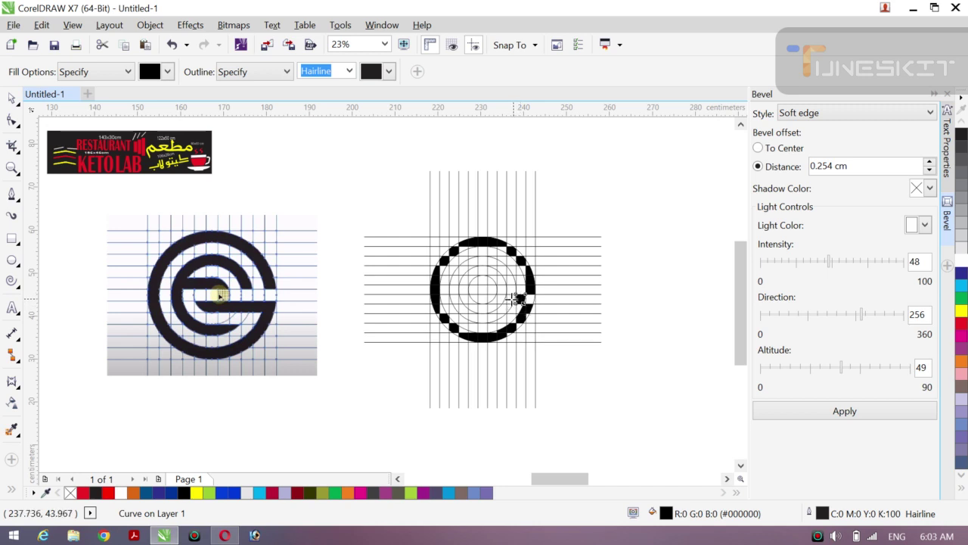
# Step: Fill the lower horizontal bar of the logo black from the outer ring inward to the rounded end in the centre circle
pyautogui.moveTo(514, 299)
pyautogui.mouseDown()
pyautogui.moveTo(490, 301)
pyautogui.moveTo(518, 314)
pyautogui.mouseUp()
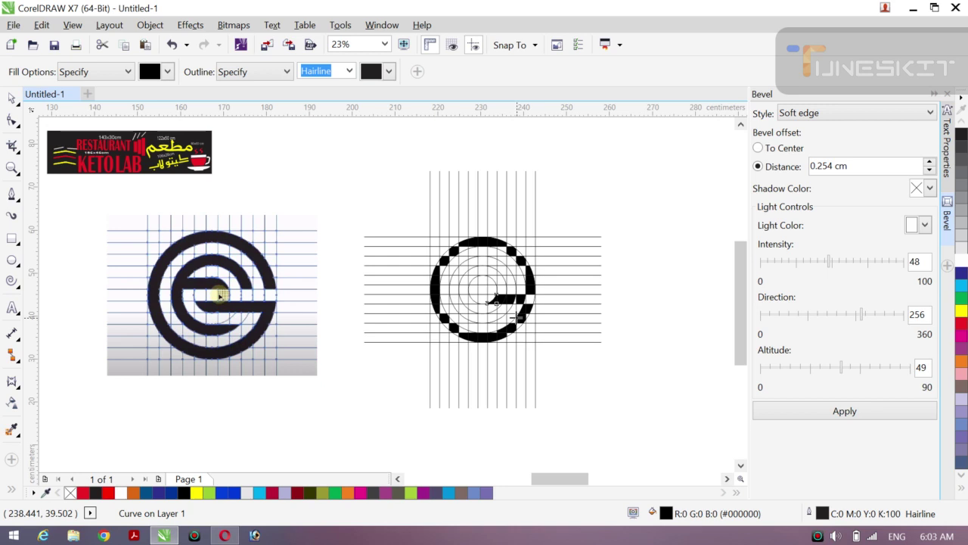
pyautogui.click(484, 300)
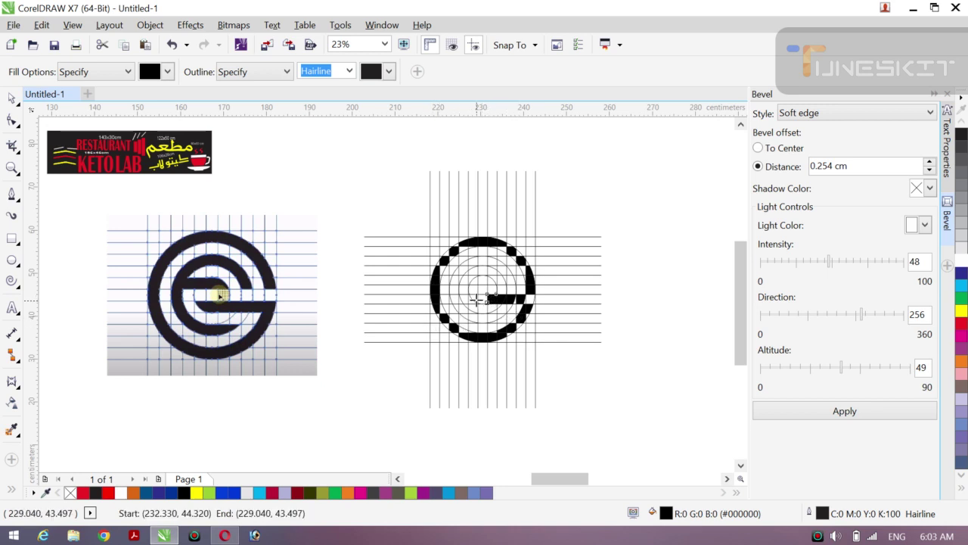
pyautogui.click(475, 299)
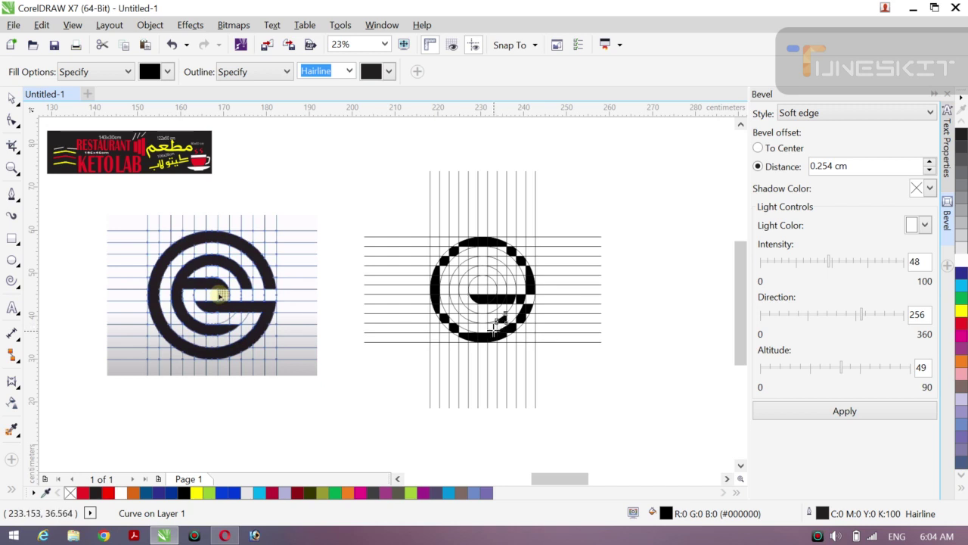
# Step: Delete the stray fill below the bar and fill the inner ring and its upper horizontal bar black, following the reference
pyautogui.press('Delete')
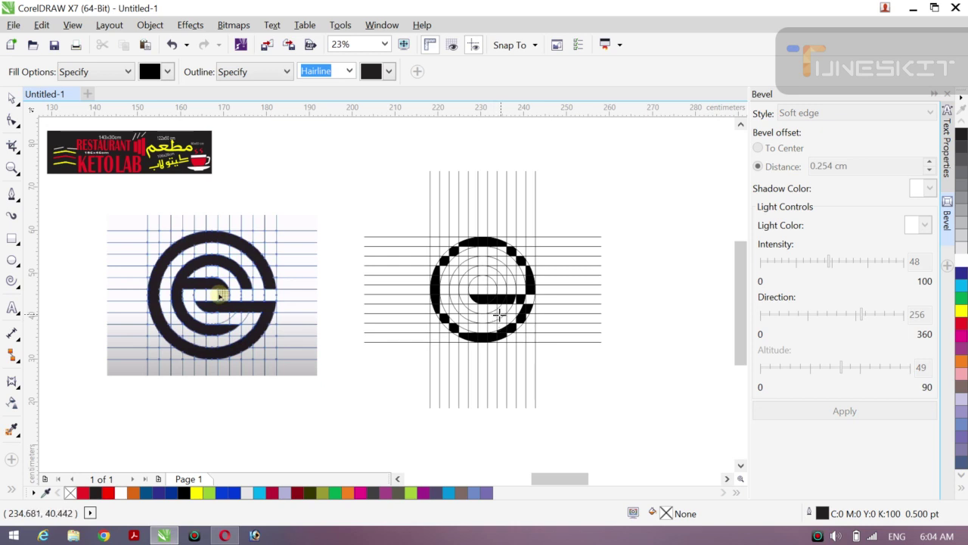
pyautogui.click(498, 315)
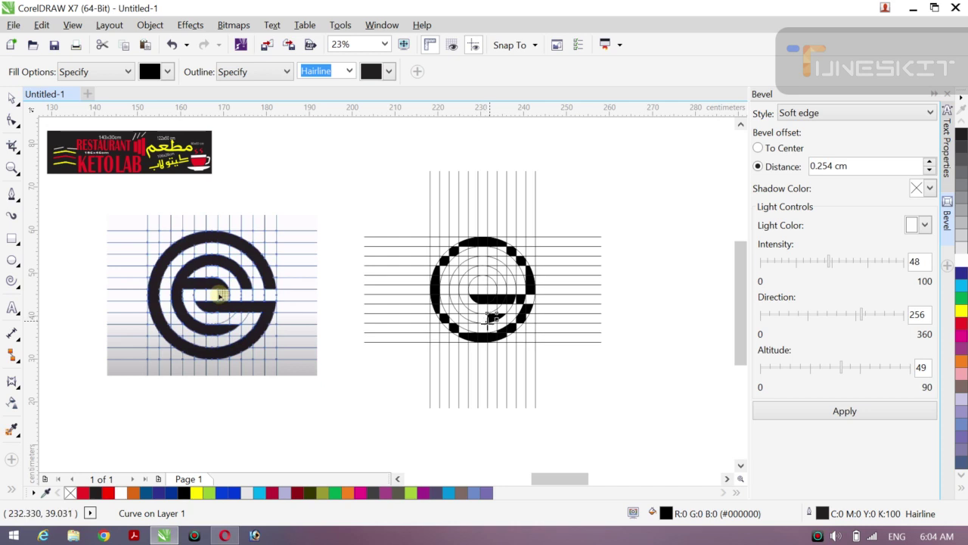
pyautogui.moveTo(482, 318)
pyautogui.mouseDown()
pyautogui.moveTo(456, 299)
pyautogui.moveTo(459, 271)
pyautogui.moveTo(475, 263)
pyautogui.mouseUp()
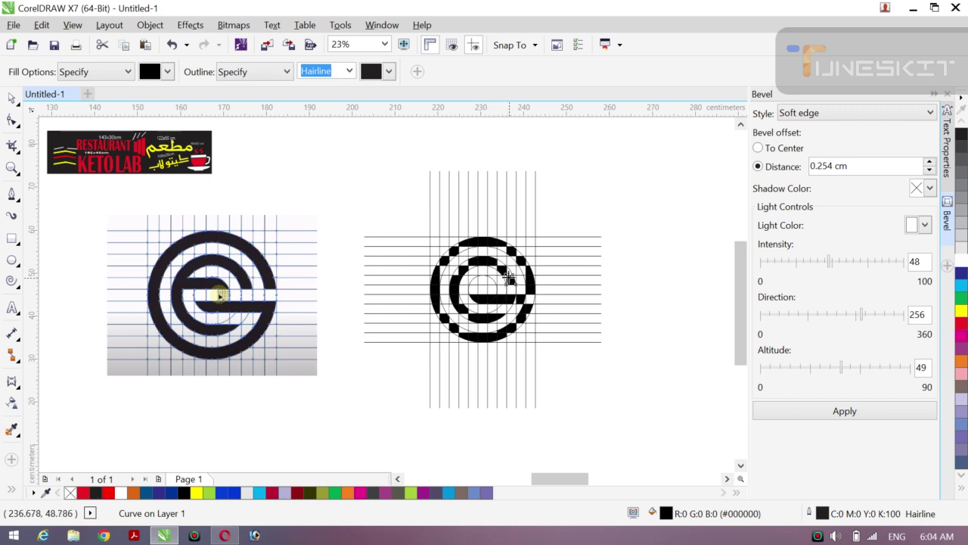
pyautogui.moveTo(509, 277); pyautogui.dragTo(510, 287)
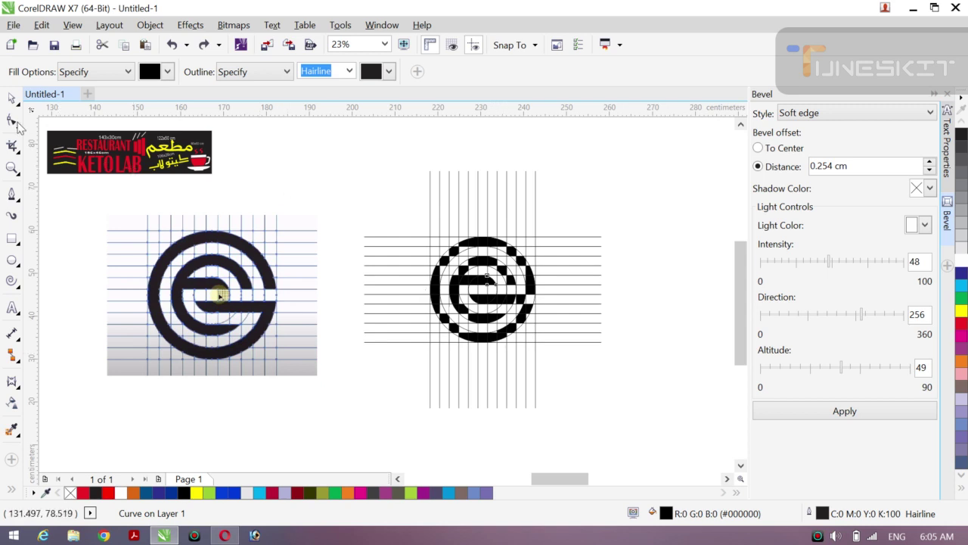
# Step: Fill the remaining gaps in the upper-left part of the outer ring with black using the Smart Fill tool
pyautogui.click(13, 99)
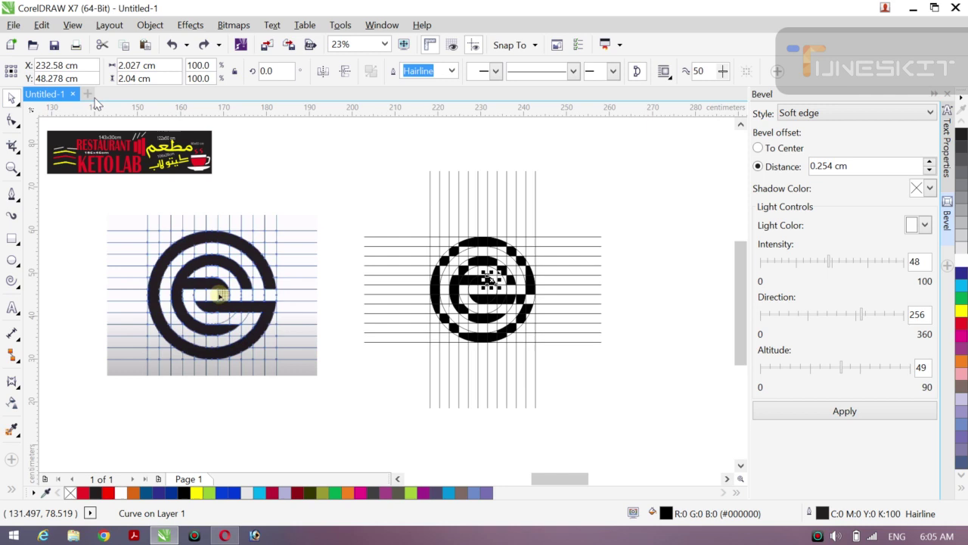
pyautogui.click(334, 209)
pyautogui.press('z')
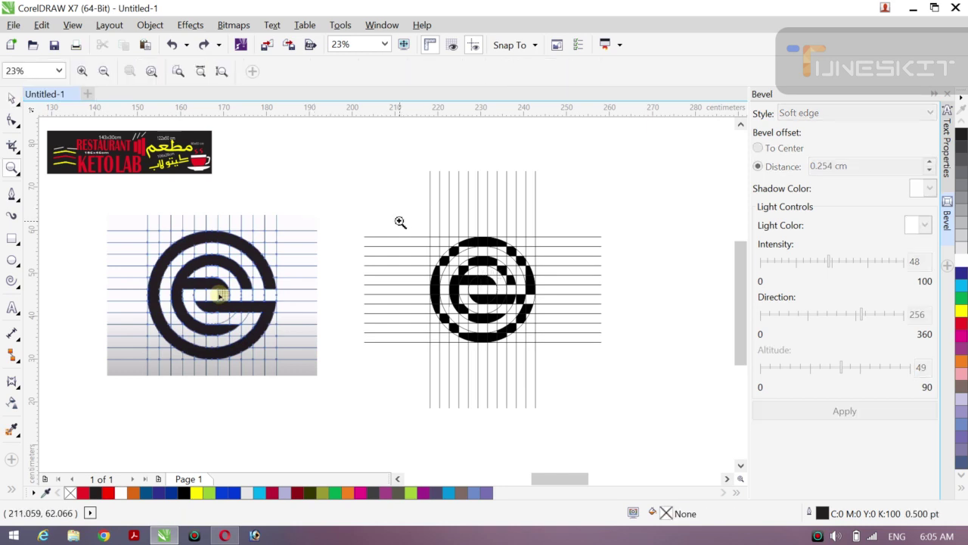
pyautogui.click(400, 221)
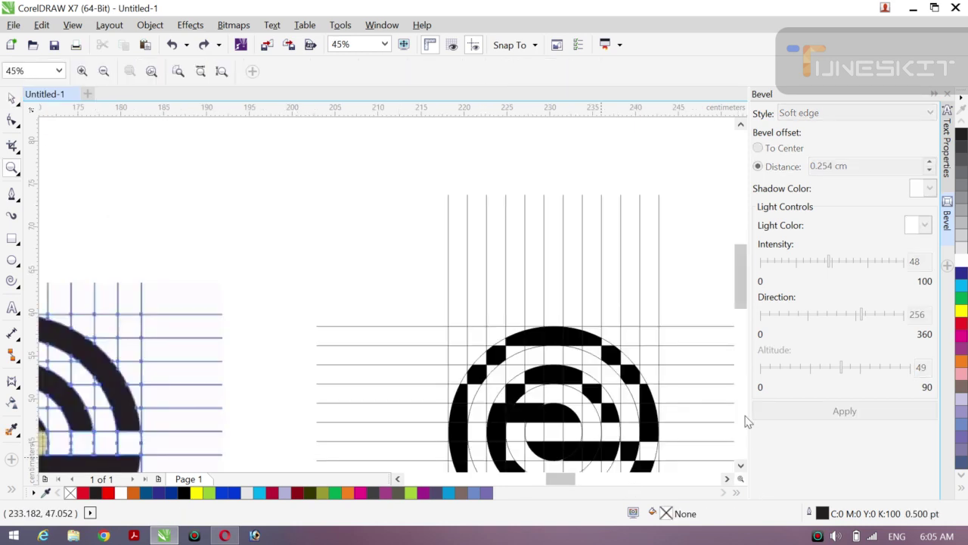
pyautogui.click(740, 466)
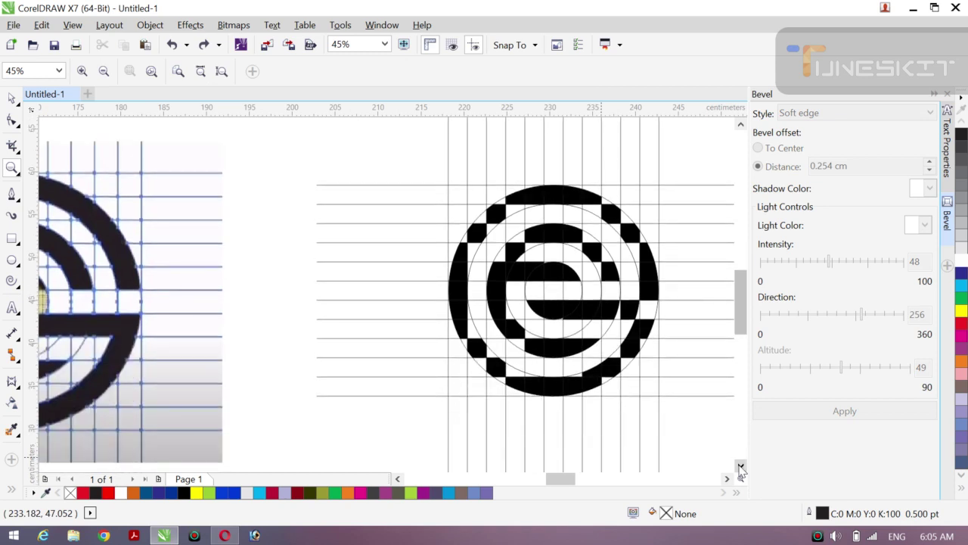
pyautogui.moveTo(422, 172); pyautogui.dragTo(675, 408)
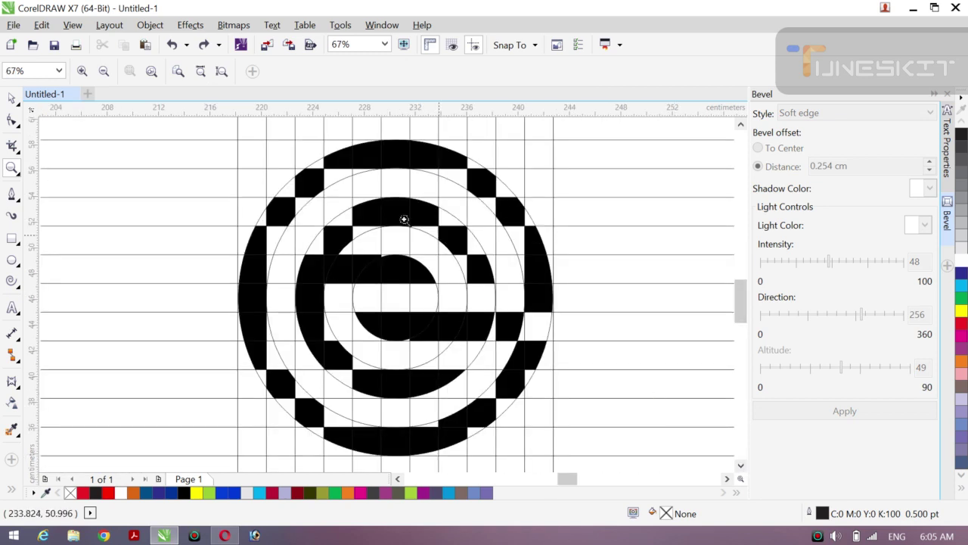
pyautogui.moveTo(215, 134); pyautogui.dragTo(577, 417)
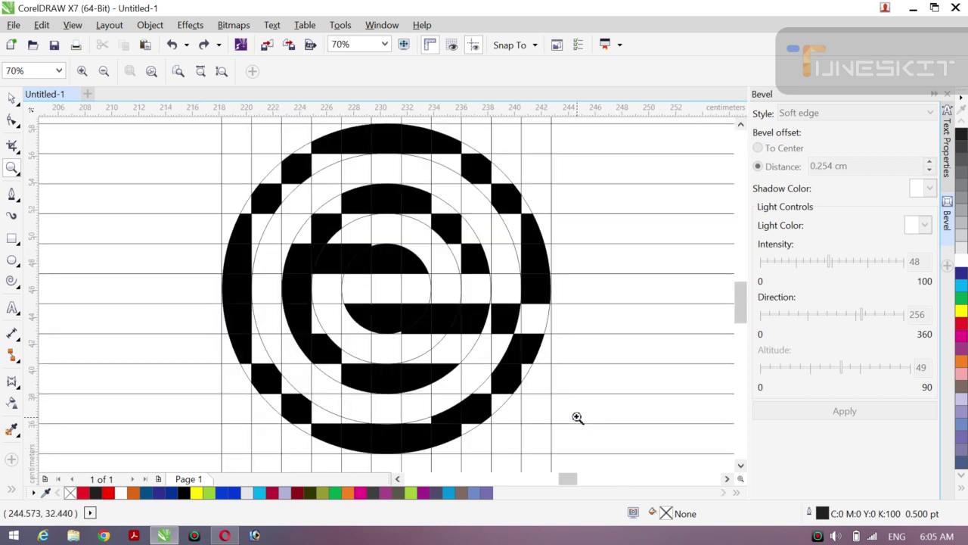
pyautogui.click(15, 101)
pyautogui.click(47, 98)
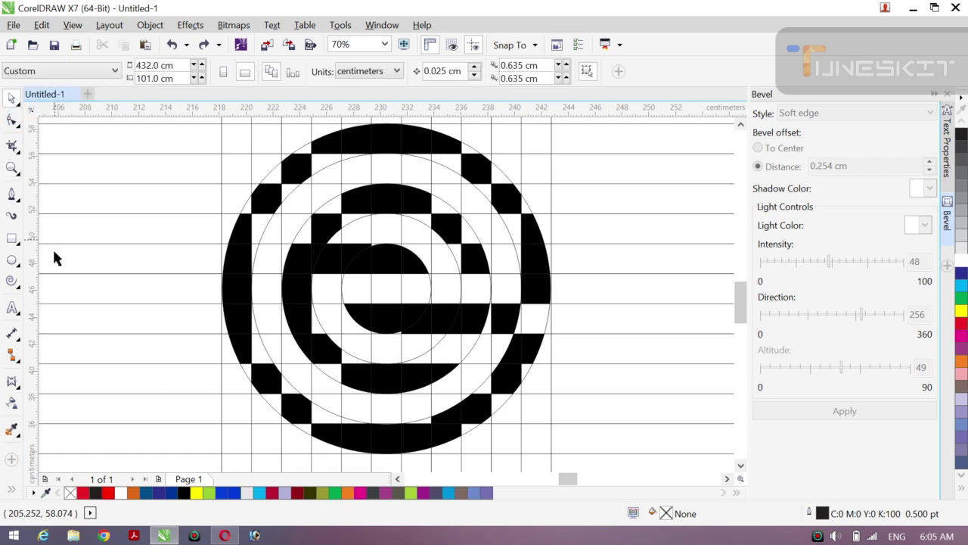
pyautogui.click(10, 492)
pyautogui.click(35, 484)
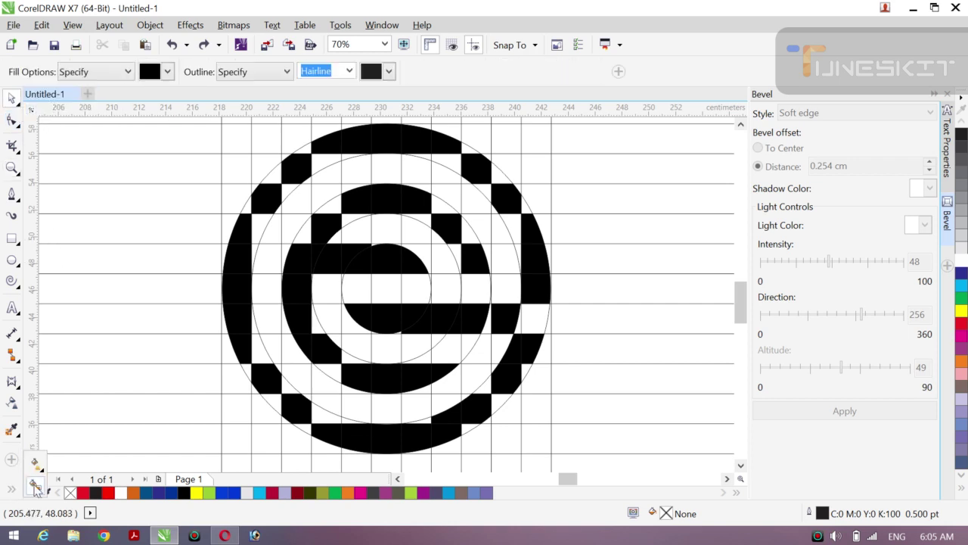
pyautogui.click(321, 166)
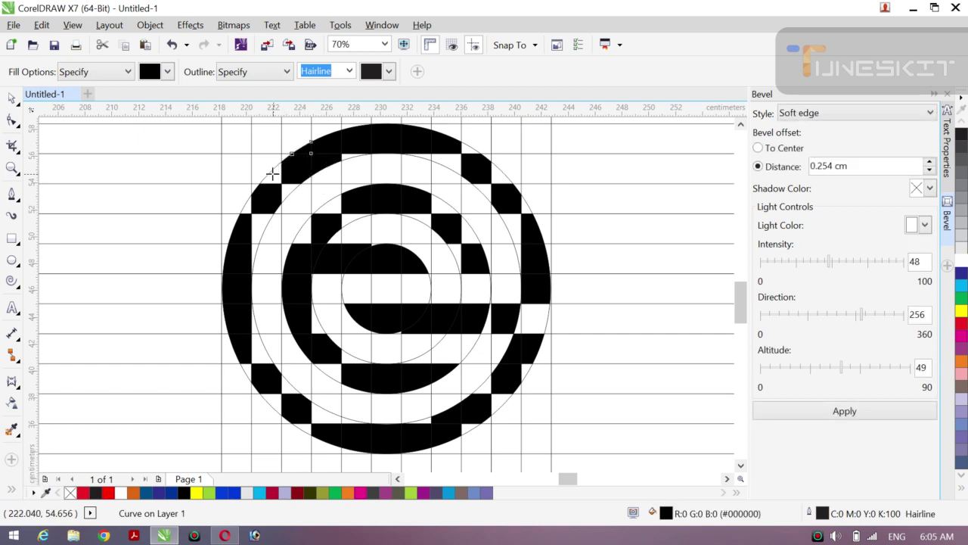
pyautogui.click(272, 170)
pyautogui.click(284, 186)
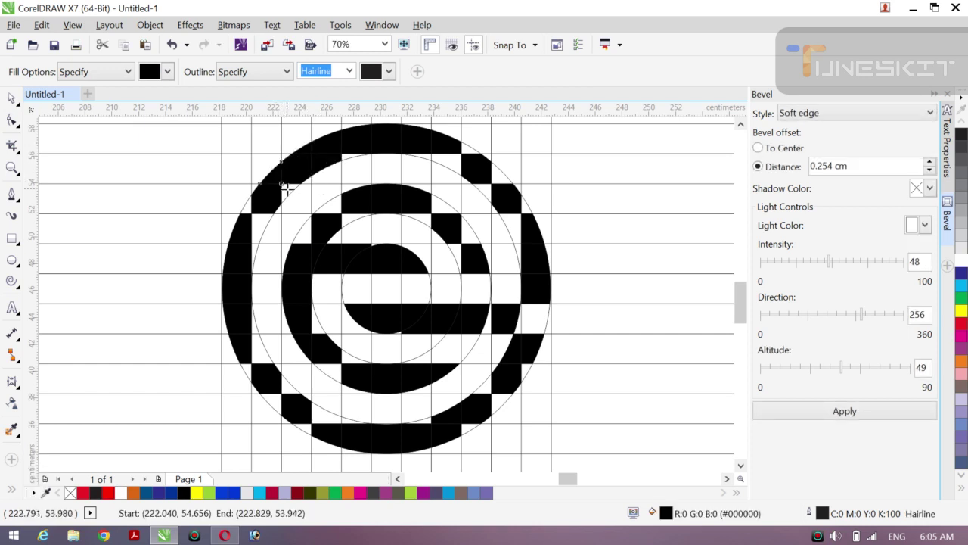
pyautogui.click(249, 204)
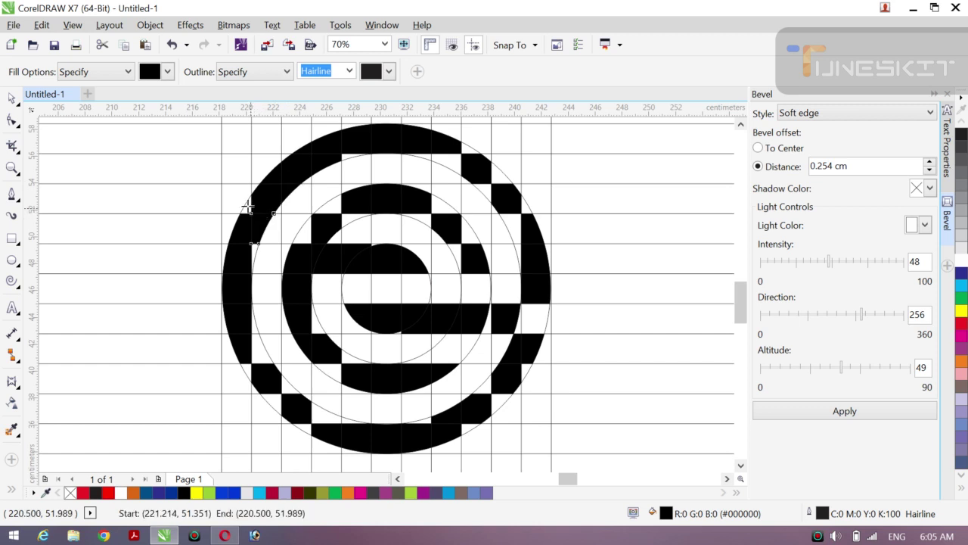
pyautogui.click(255, 246)
# Step: Fill the remaining gaps in the lower-left part of the outer ring with black
pyautogui.click(257, 353)
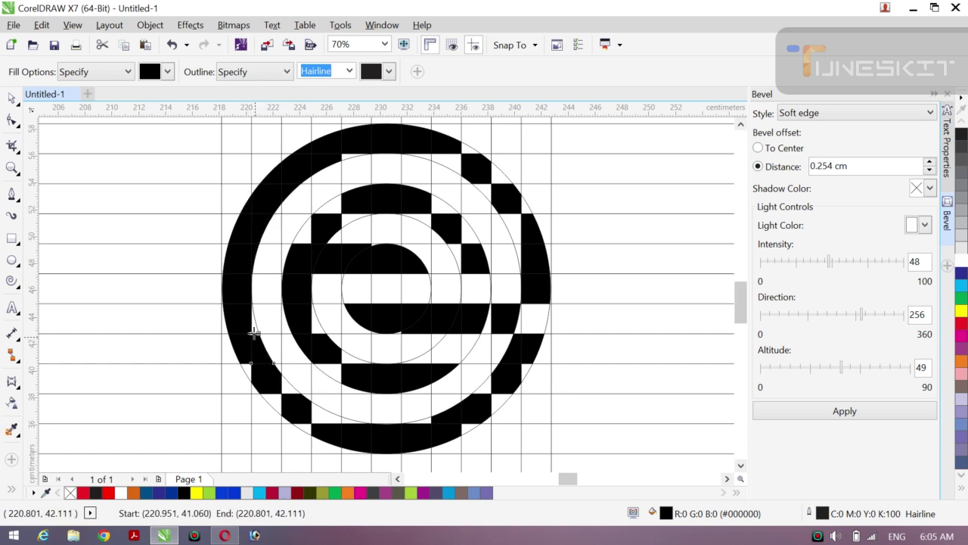
pyautogui.click(248, 367)
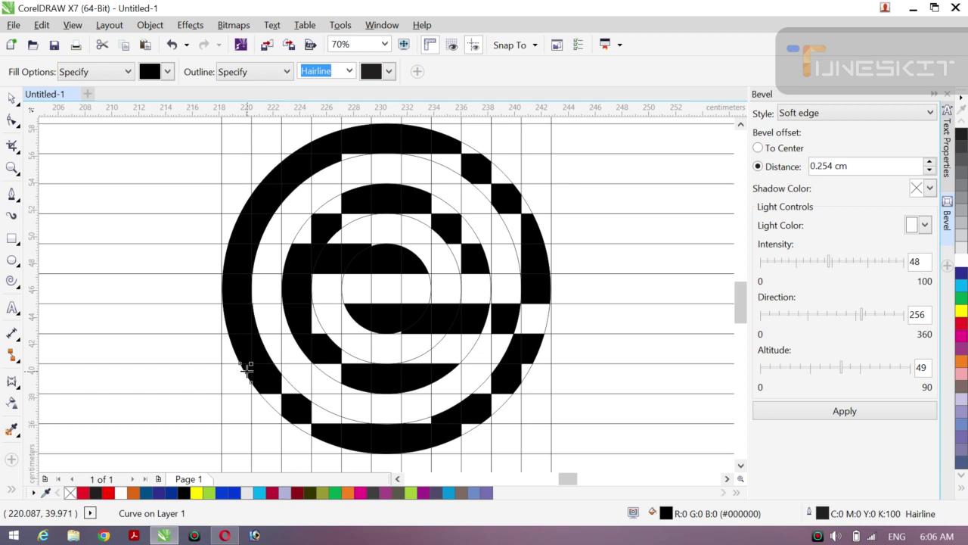
pyautogui.click(269, 401)
pyautogui.click(284, 384)
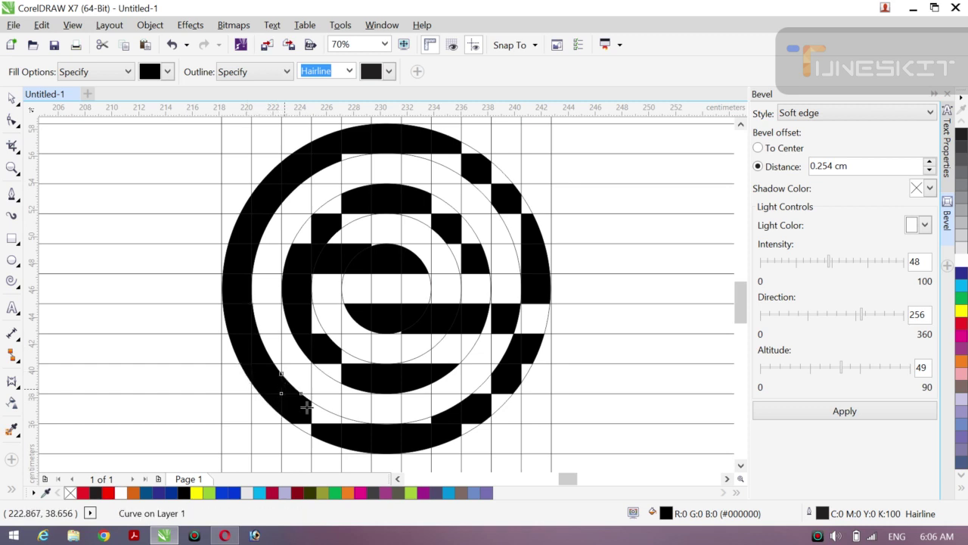
pyautogui.click(318, 414)
pyautogui.click(305, 428)
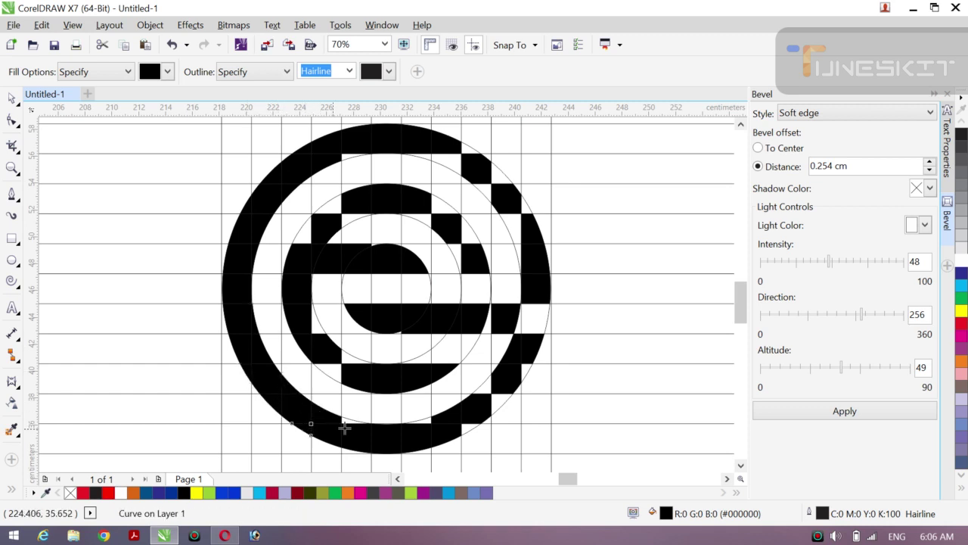
# Step: Fill the remaining gaps along the bottom and lower-right part of the outer ring with black
pyautogui.click(424, 419)
pyautogui.click(465, 430)
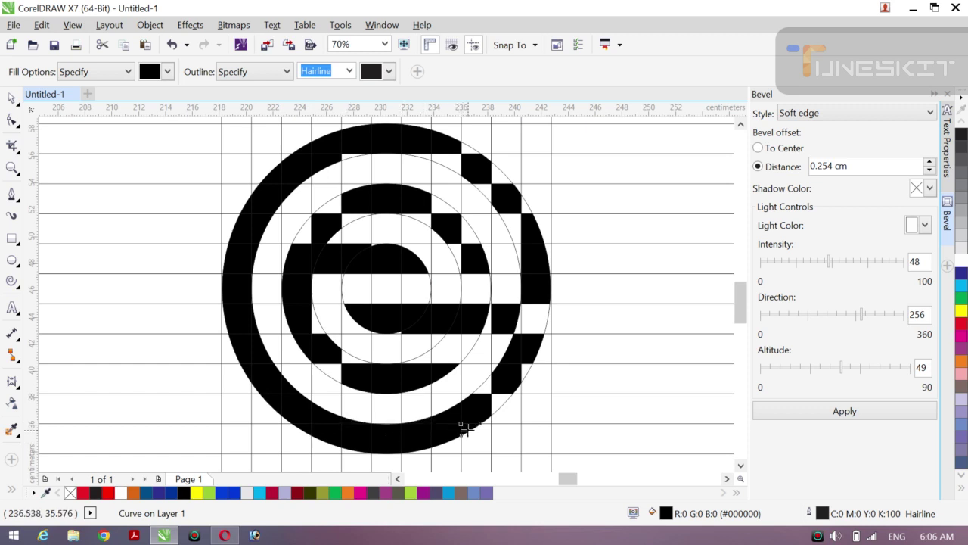
pyautogui.click(497, 405)
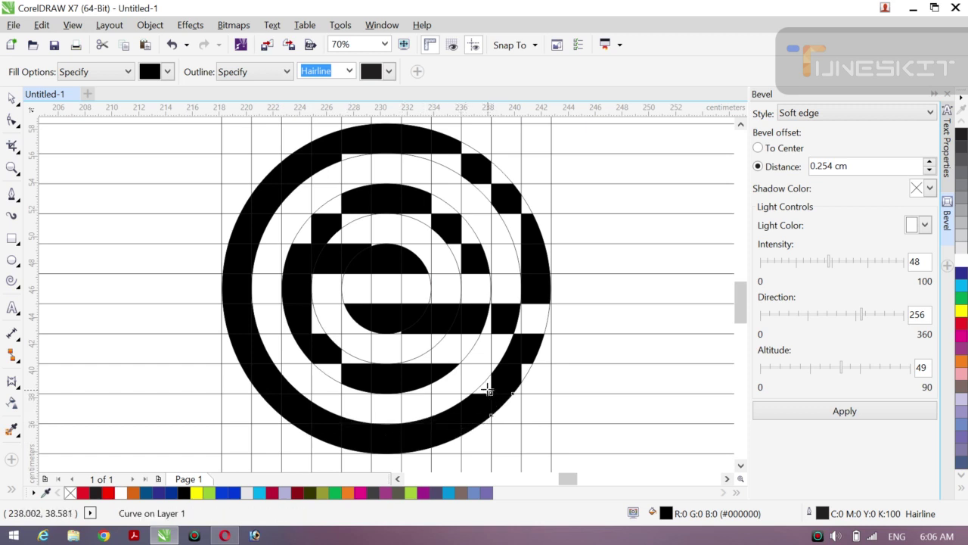
pyautogui.click(522, 366)
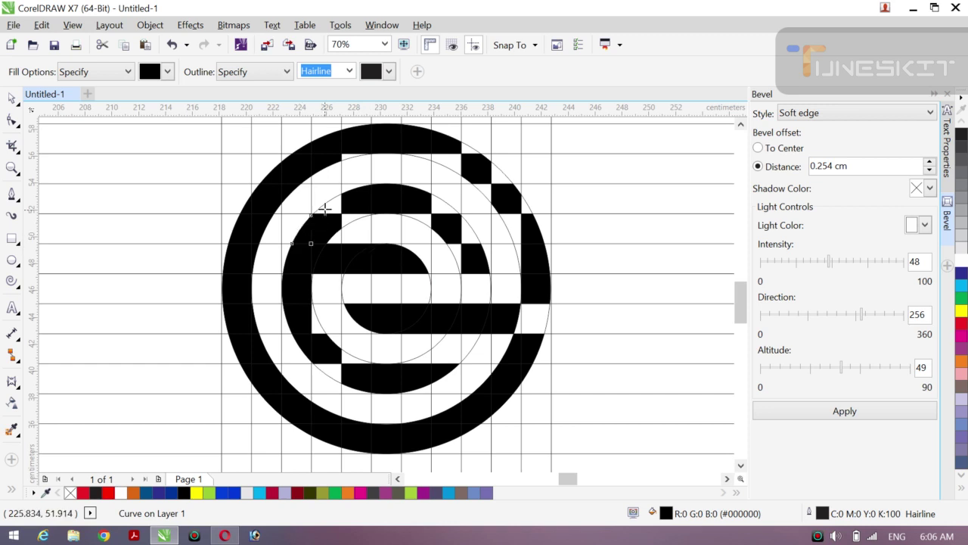
# Step: Fill the remaining gaps in the upper and lower-left parts of the inner ring with black
pyautogui.moveTo(337, 209); pyautogui.dragTo(362, 219)
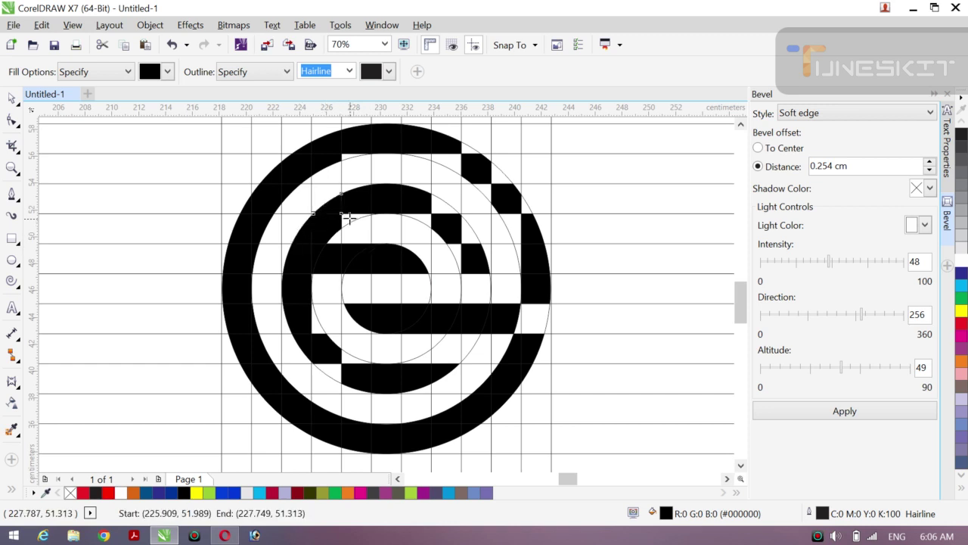
pyautogui.click(430, 214)
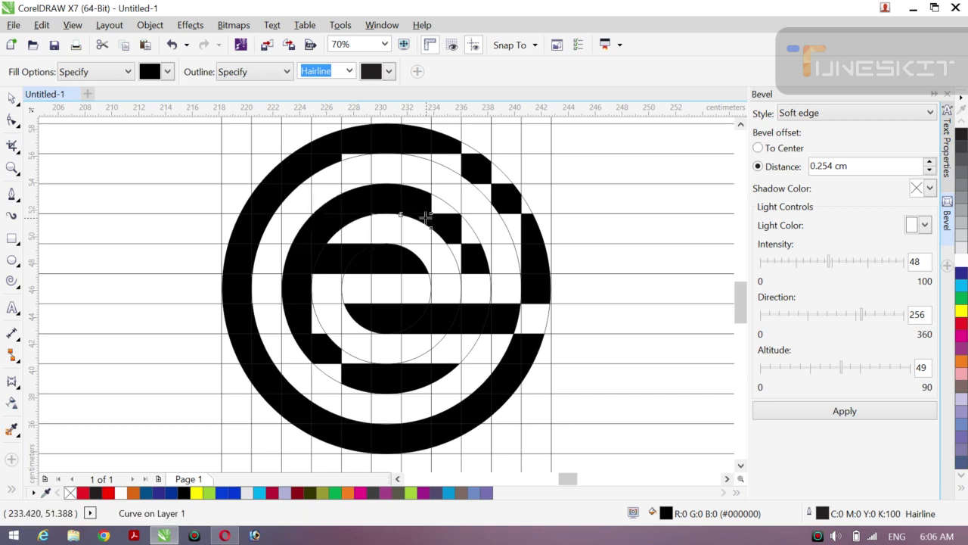
pyautogui.click(468, 234)
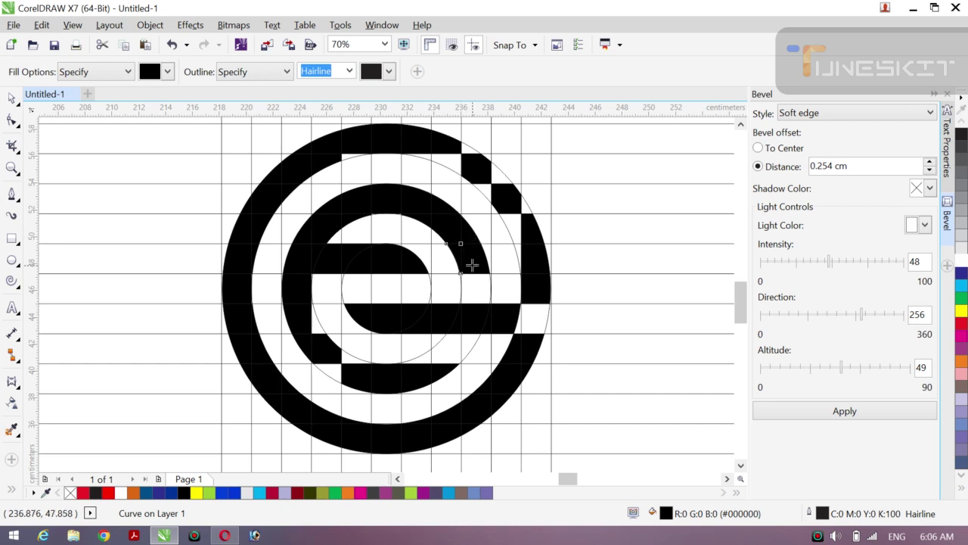
pyautogui.click(314, 321)
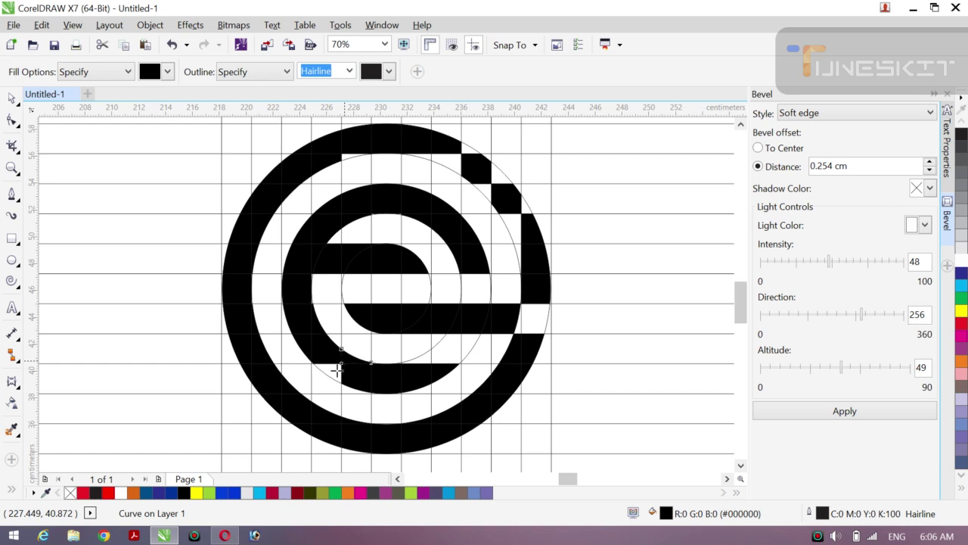
pyautogui.click(335, 372)
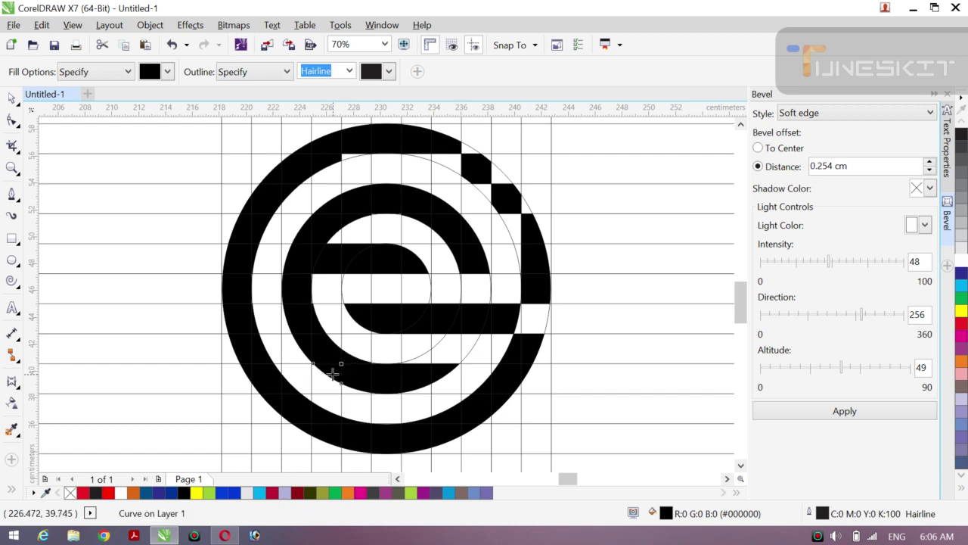
# Step: Fill the remaining gaps in the top and upper-right part of the outer ring with black, undoing any stray fill inside it
pyautogui.click(514, 224)
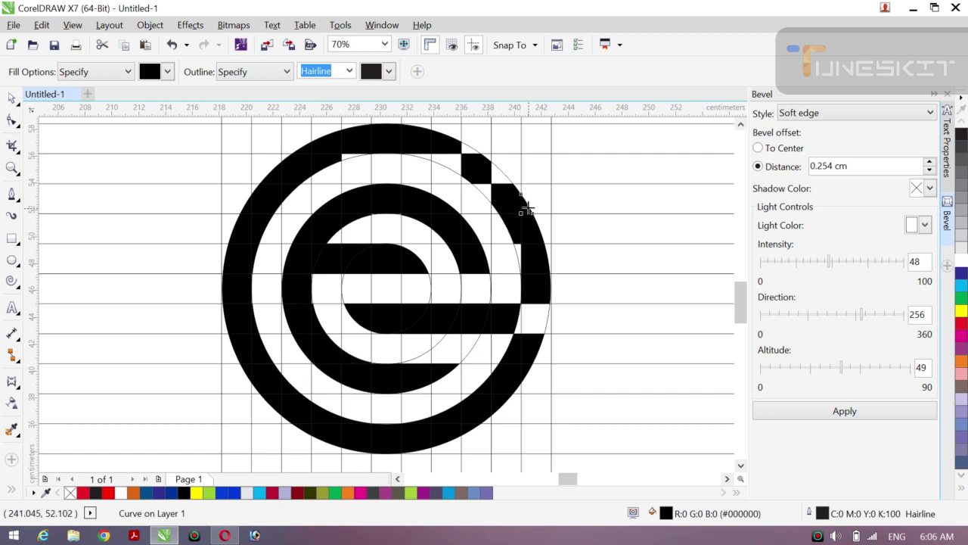
pyautogui.click(501, 176)
pyautogui.moveTo(500, 175); pyautogui.dragTo(481, 193)
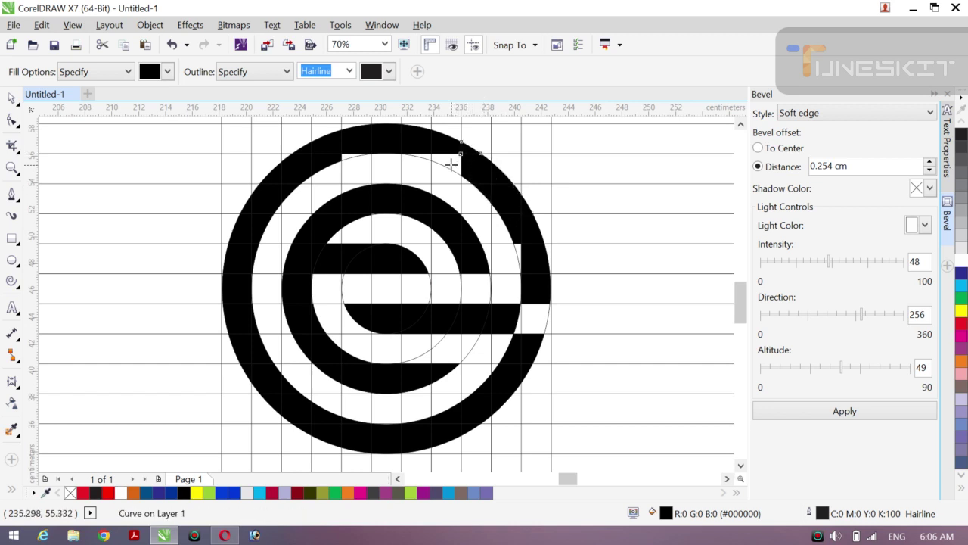
pyautogui.moveTo(451, 164); pyautogui.dragTo(359, 155)
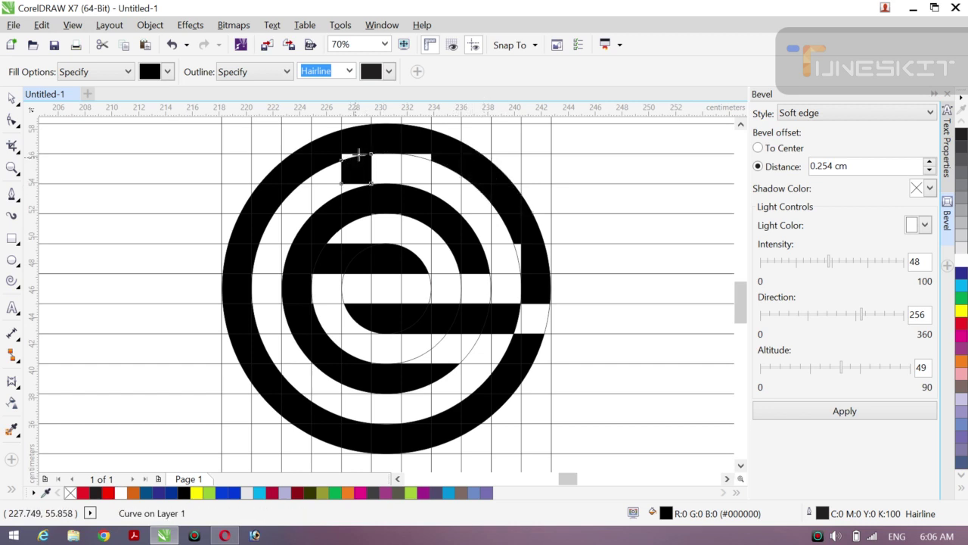
pyautogui.hotkey('ctrl', 'z')
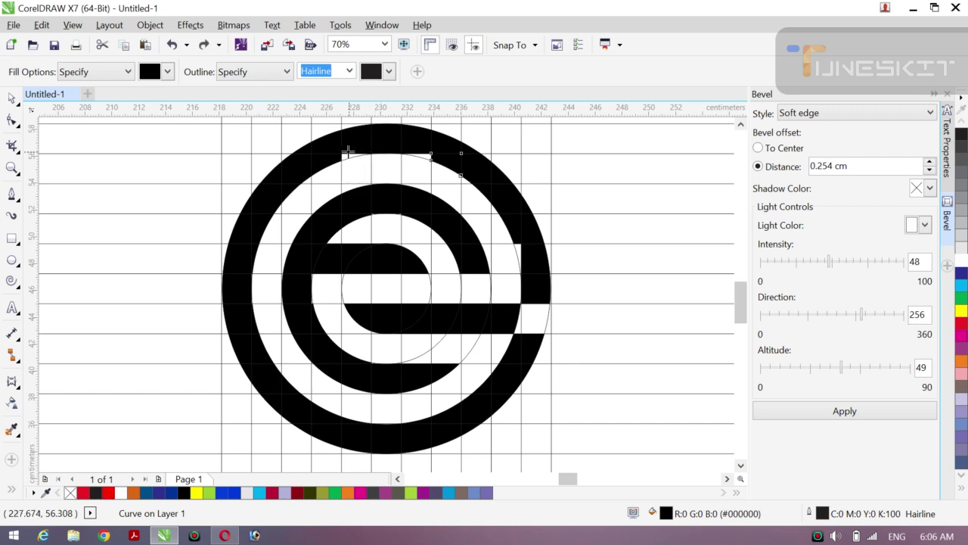
pyautogui.hotkey('ctrl', 'shift', 'z')
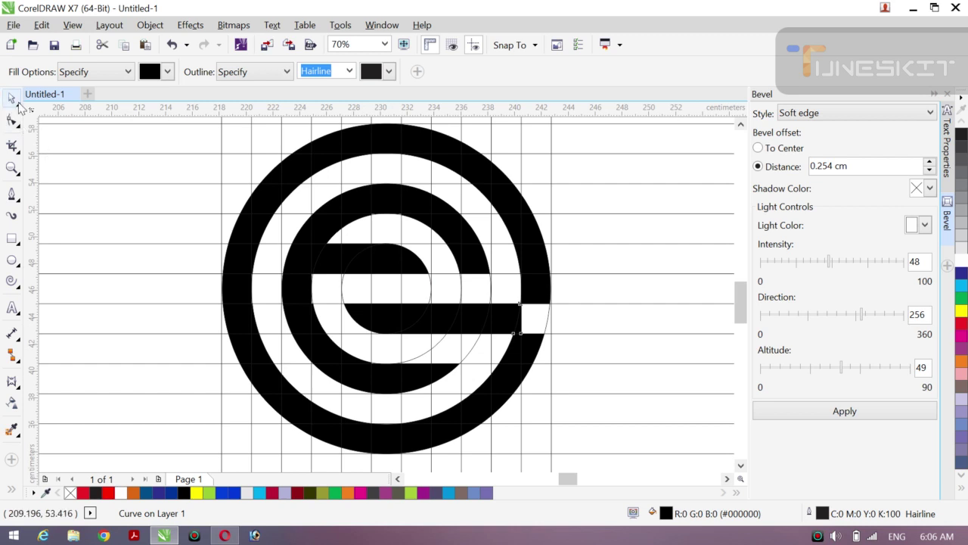
# Step: Zoom out to 22% and compare the filled logo with the reference image, with nothing selected
pyautogui.click(18, 106)
pyautogui.click(47, 97)
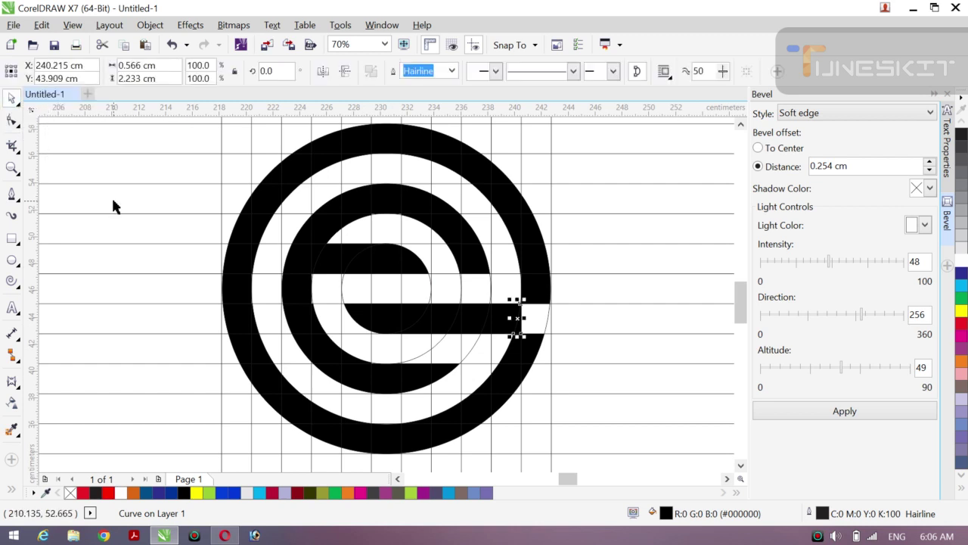
pyautogui.press('z')
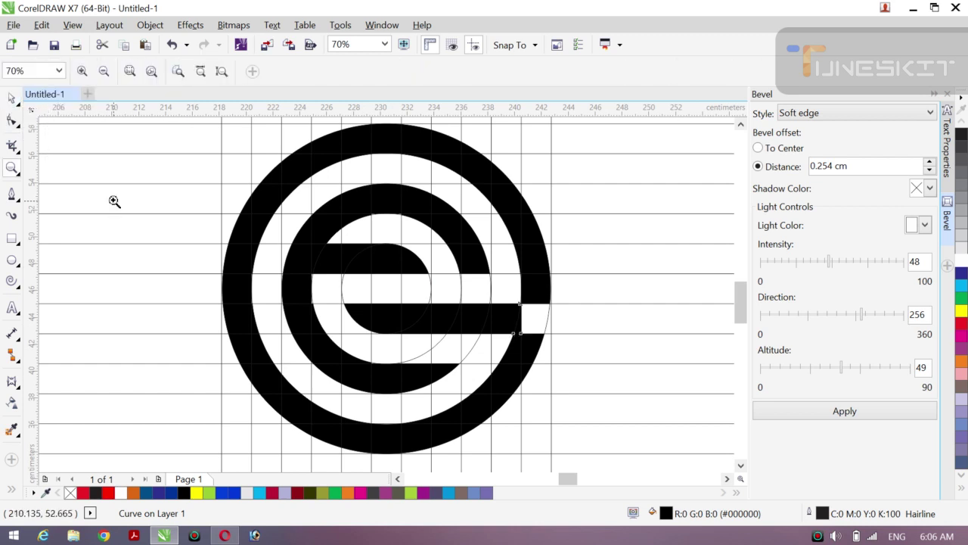
pyautogui.click(104, 72)
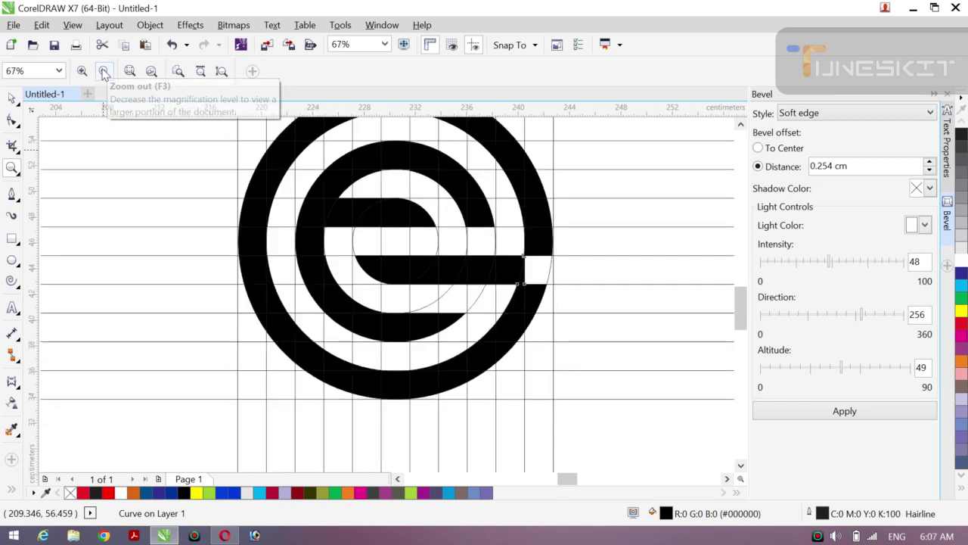
pyautogui.click(103, 71)
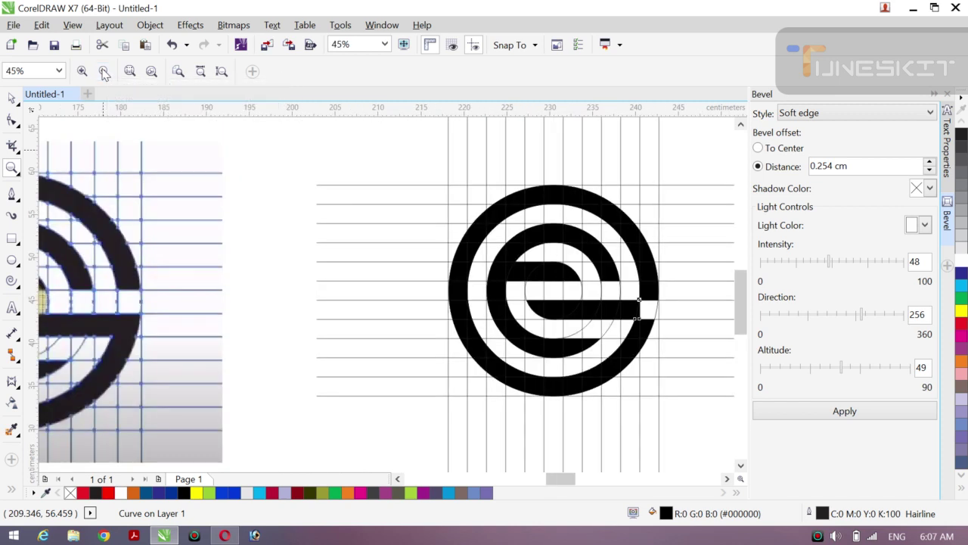
pyautogui.click(59, 70)
pyautogui.click(103, 73)
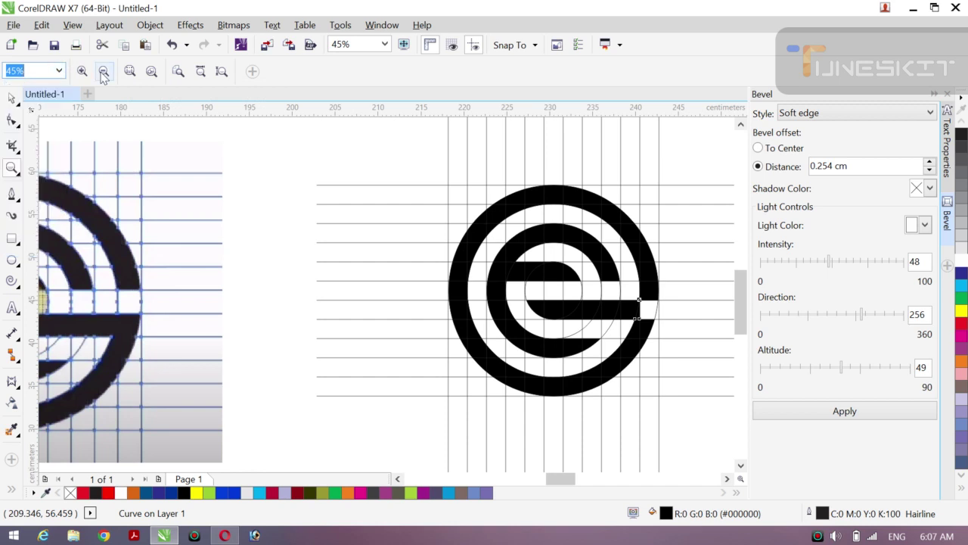
pyautogui.click(104, 72)
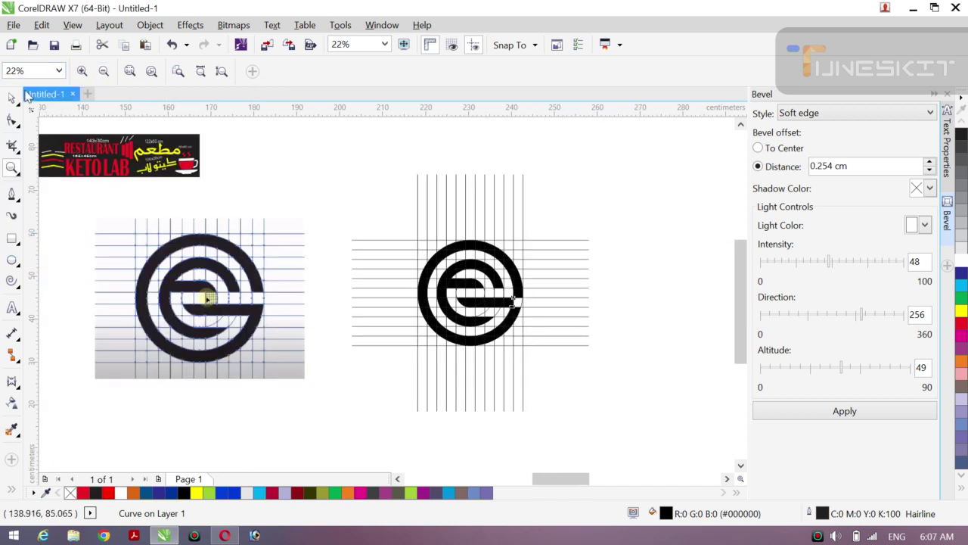
pyautogui.click(22, 106)
pyautogui.click(47, 95)
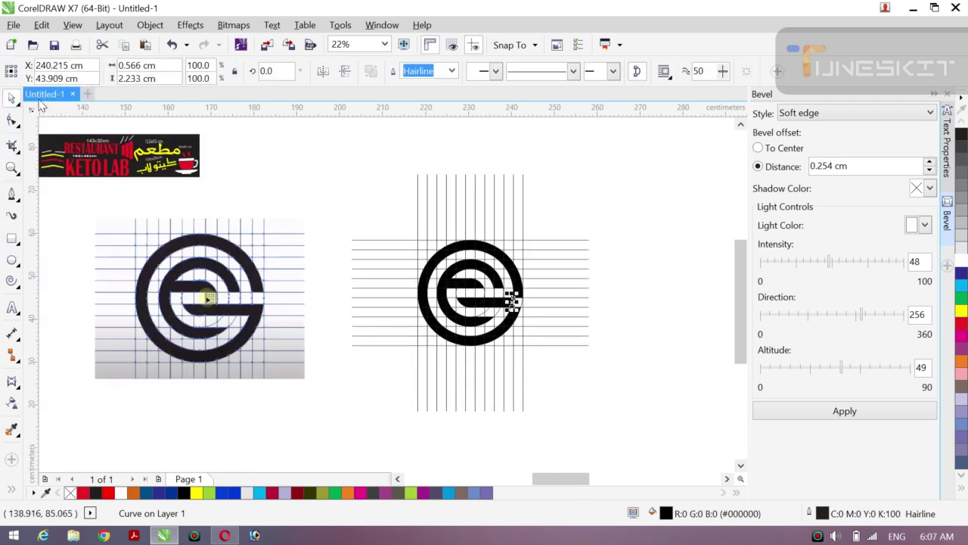
pyautogui.click(283, 159)
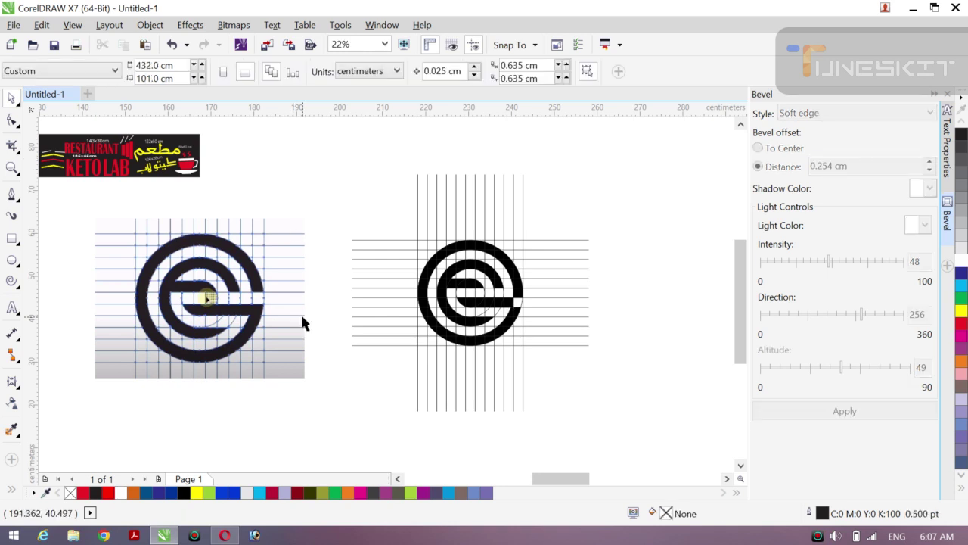
# Step: Delete the reference image and both the vertical and horizontal groups of construction lines
pyautogui.click(175, 269)
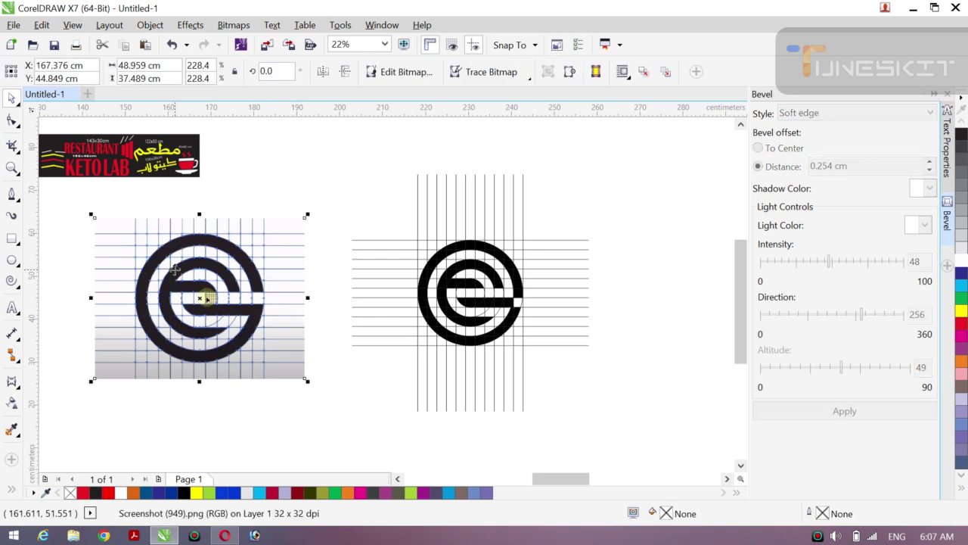
pyautogui.press('Delete')
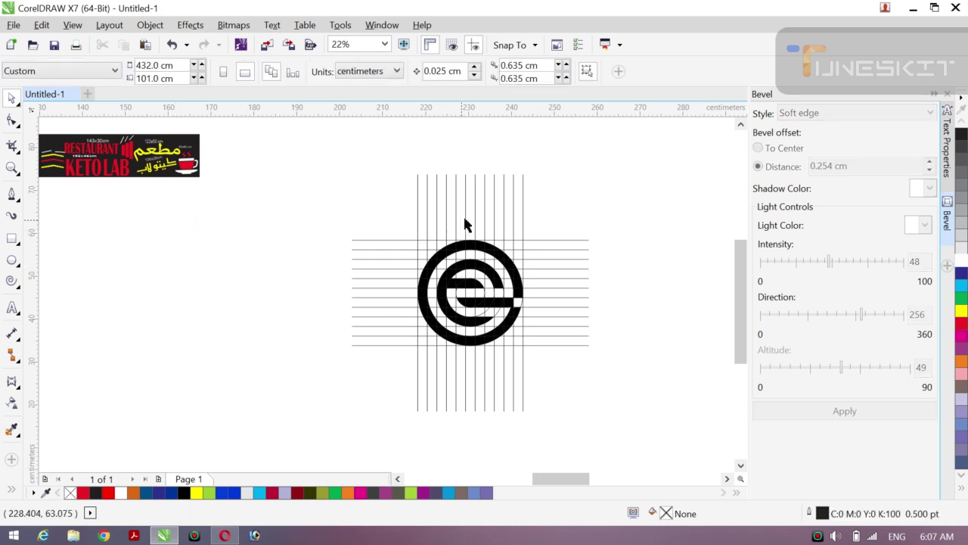
pyautogui.click(474, 184)
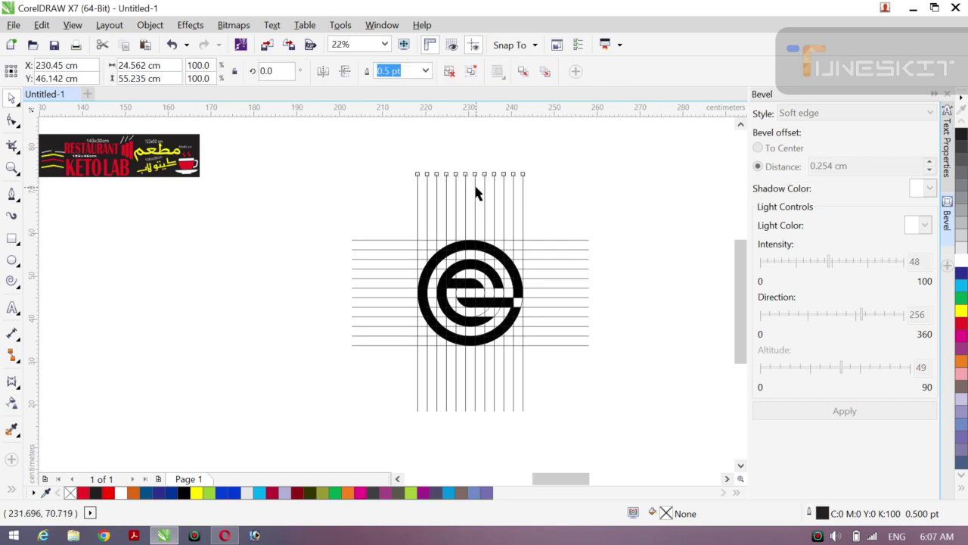
pyautogui.press('Delete')
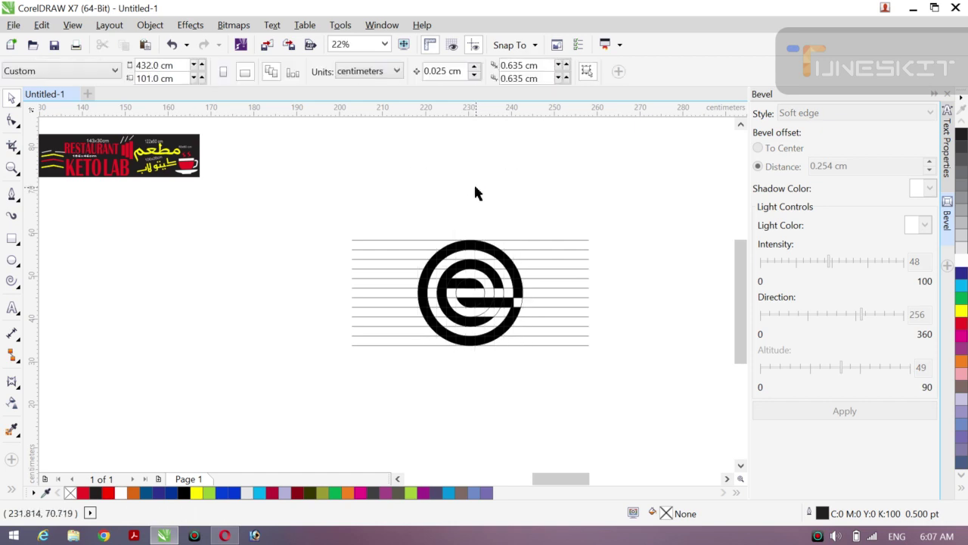
pyautogui.click(572, 288)
pyautogui.press('Delete')
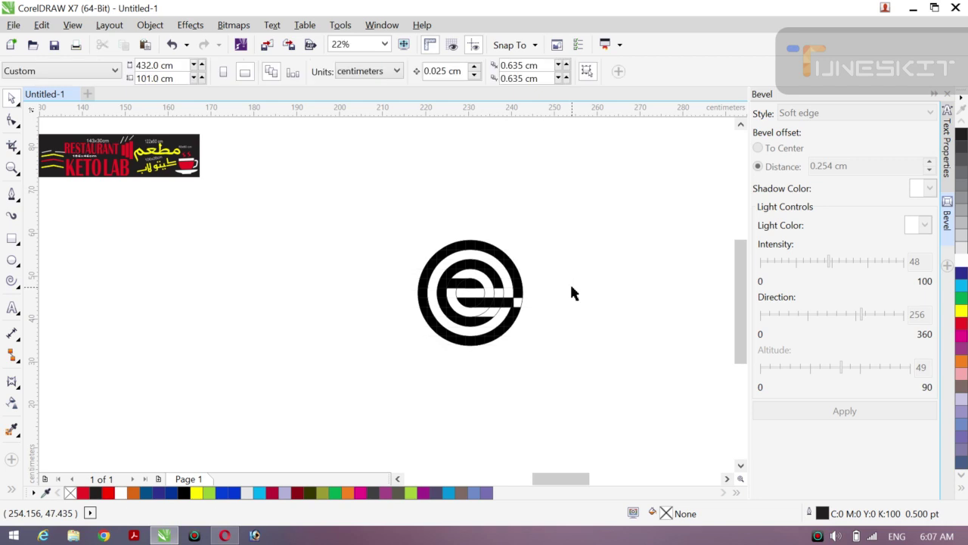
# Step: Set the outline of all logo pieces to None and delete the leftover outer circle at the ring's gap
pyautogui.moveTo(350, 187); pyautogui.dragTo(589, 335)
pyautogui.click(608, 71)
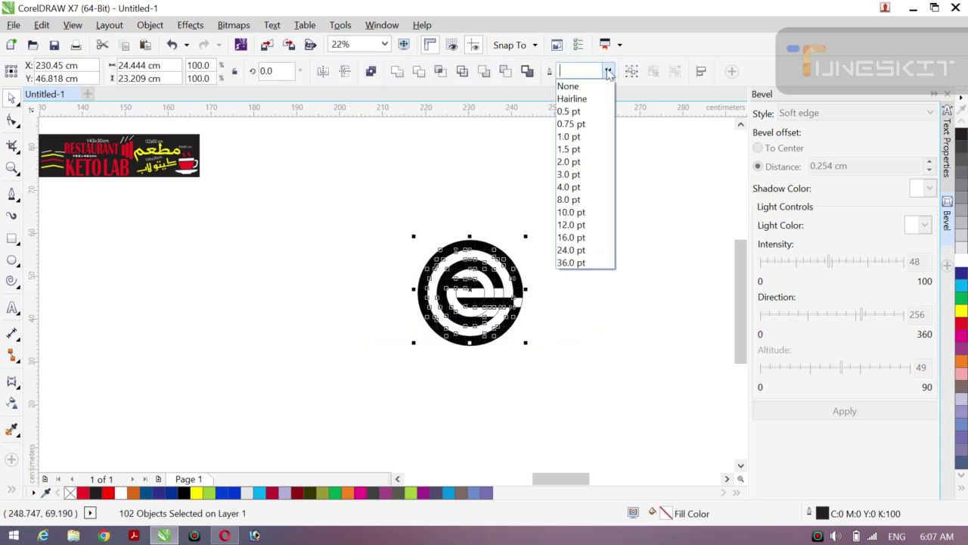
pyautogui.click(577, 87)
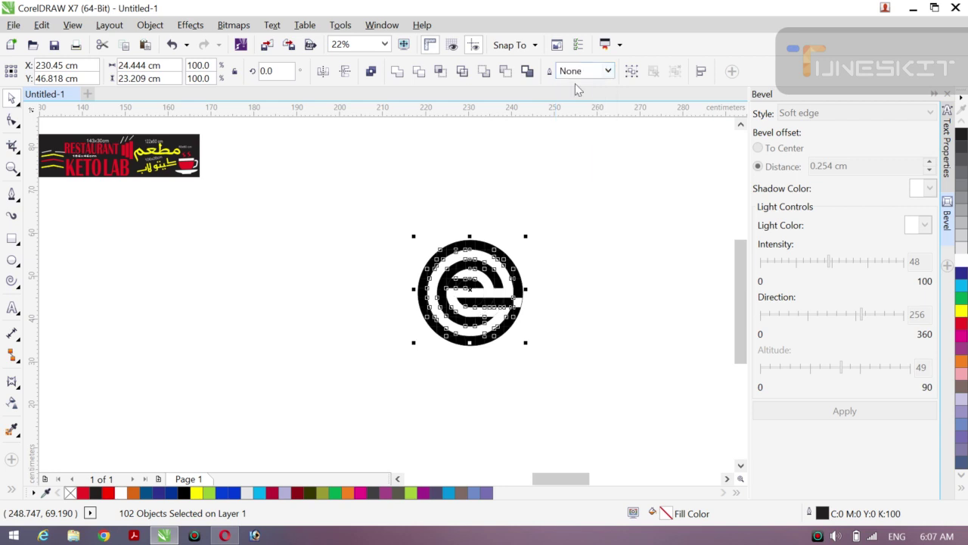
pyautogui.click(617, 281)
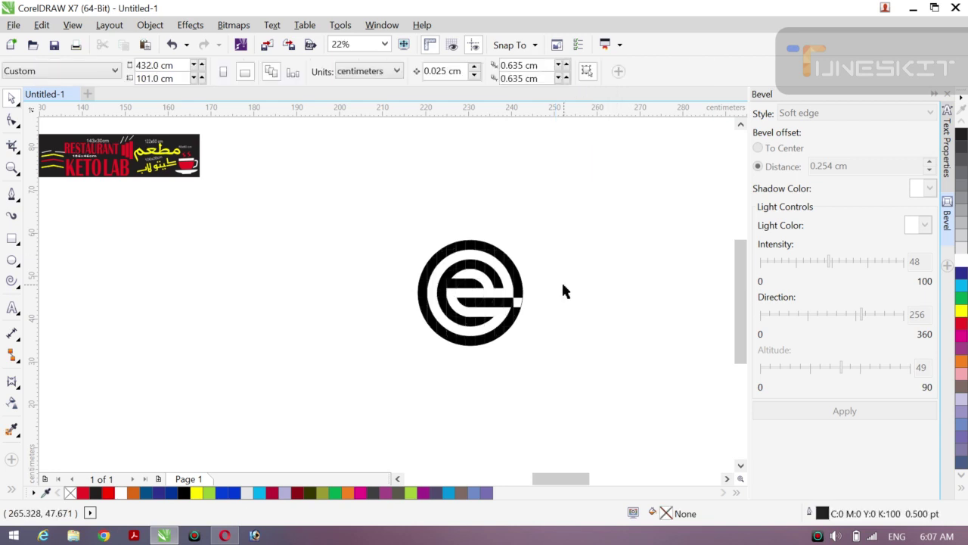
pyautogui.click(521, 302)
pyautogui.press('Escape')
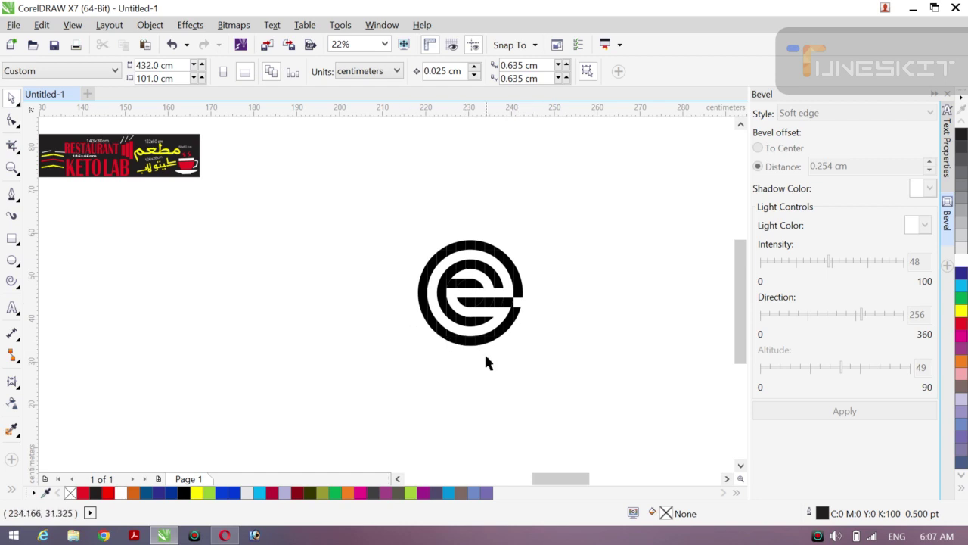
# Step: Undo the outline removal and the deletions of the outer circle, construction lines and reference image
pyautogui.click(512, 308)
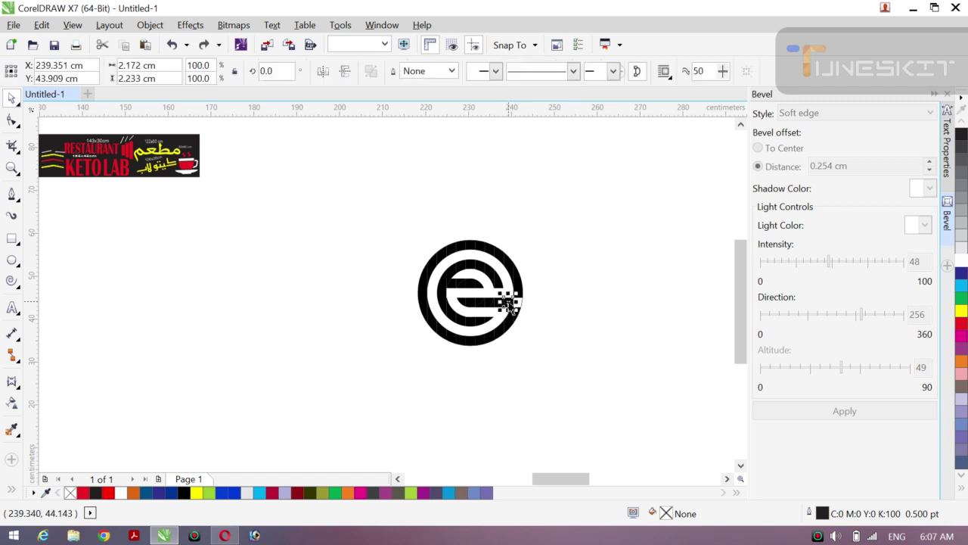
pyautogui.hotkey('ctrl', 'z')
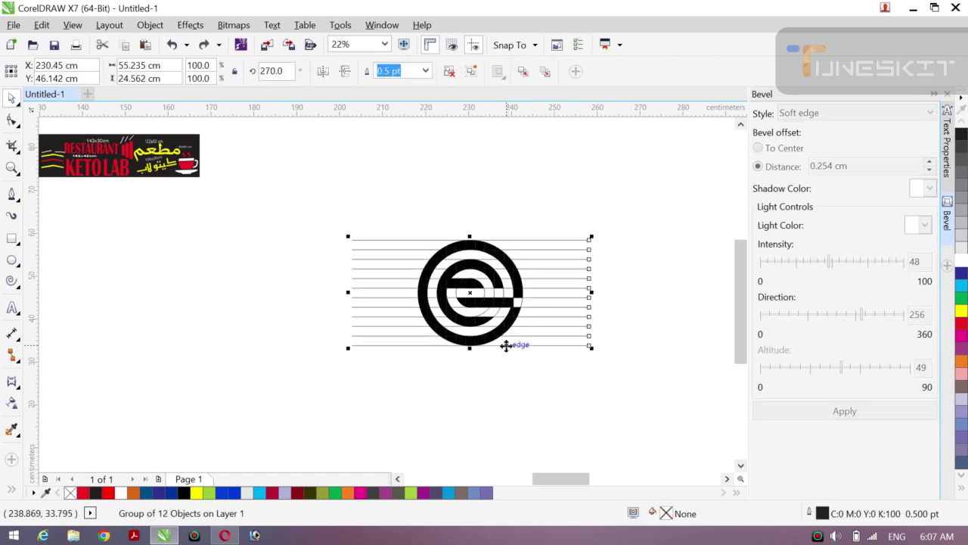
pyautogui.hotkey('ctrl', 'z')
pyautogui.hotkey('ctrl', 'z')
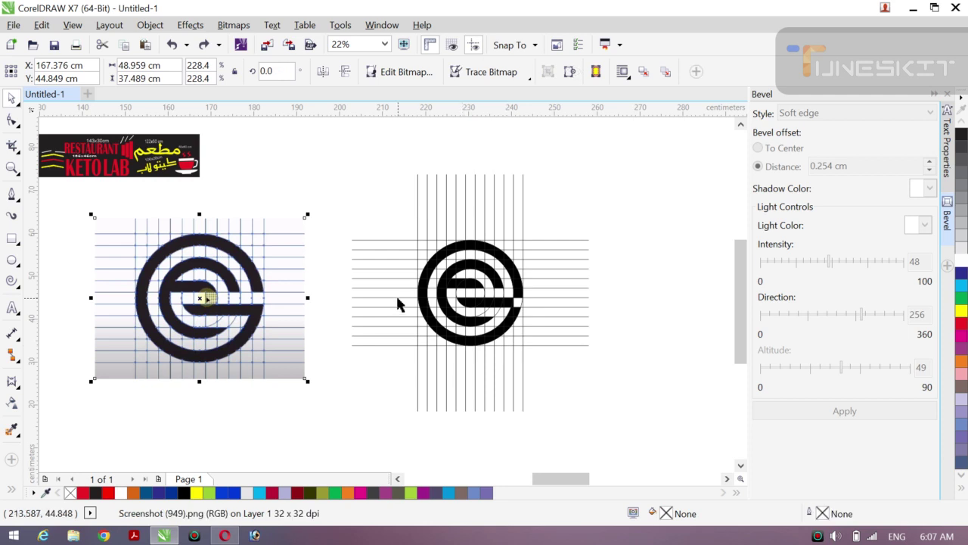
pyautogui.click(399, 369)
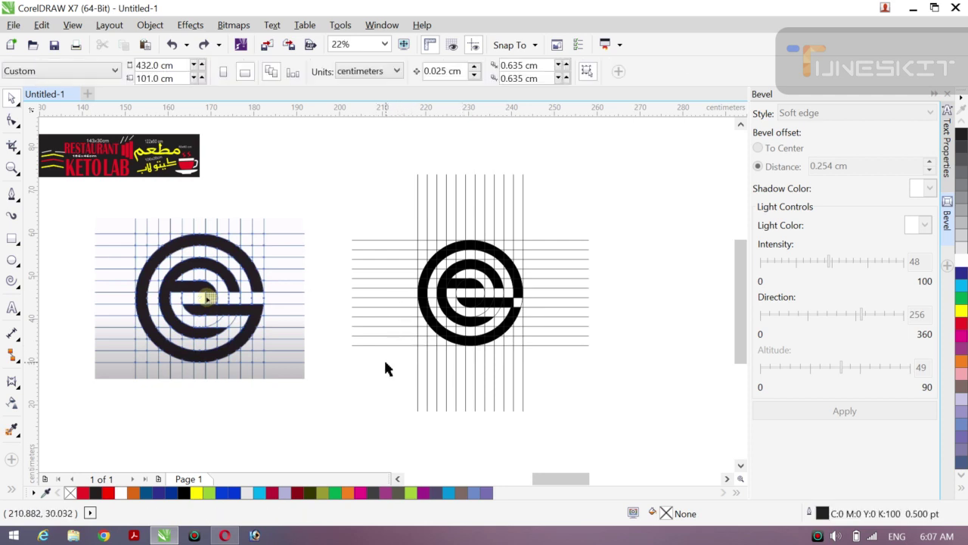
pyautogui.click(508, 311)
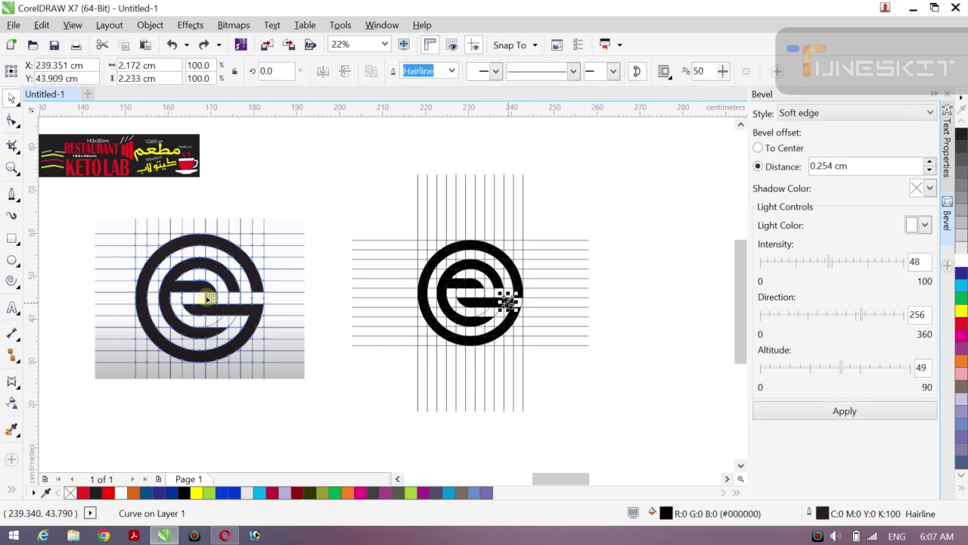
pyautogui.click(512, 310)
pyautogui.click(497, 303)
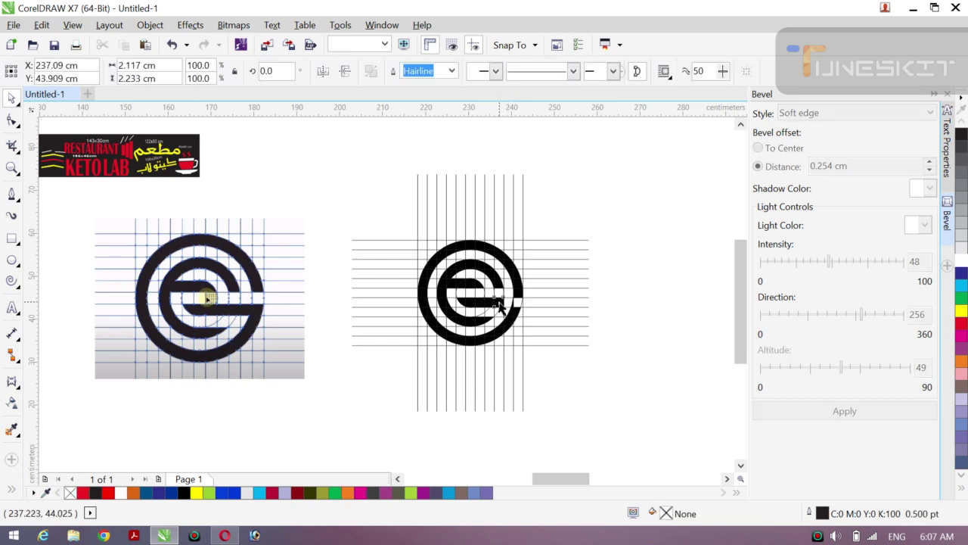
pyautogui.click(498, 302)
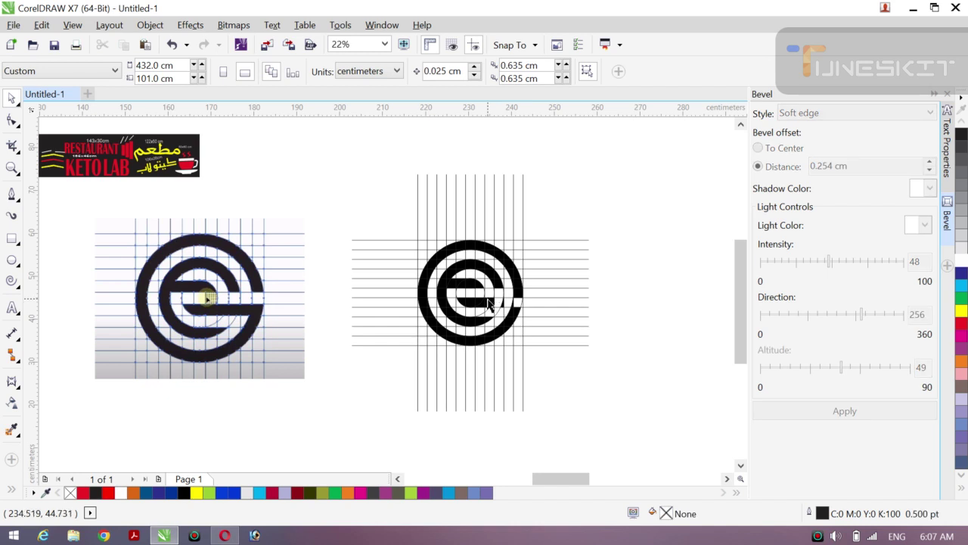
pyautogui.click(488, 299)
pyautogui.click(488, 300)
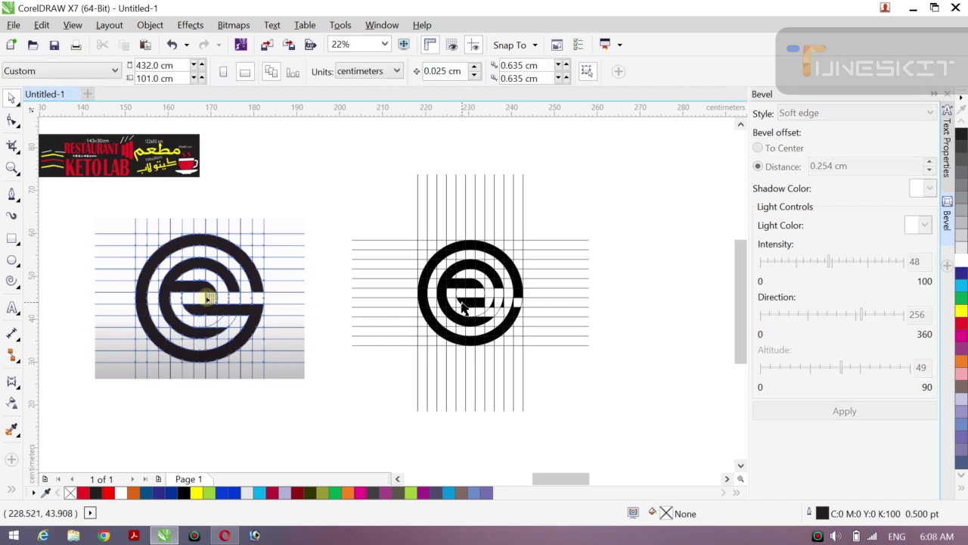
pyautogui.click(460, 300)
pyautogui.click(466, 302)
pyautogui.moveTo(469, 305); pyautogui.dragTo(531, 309)
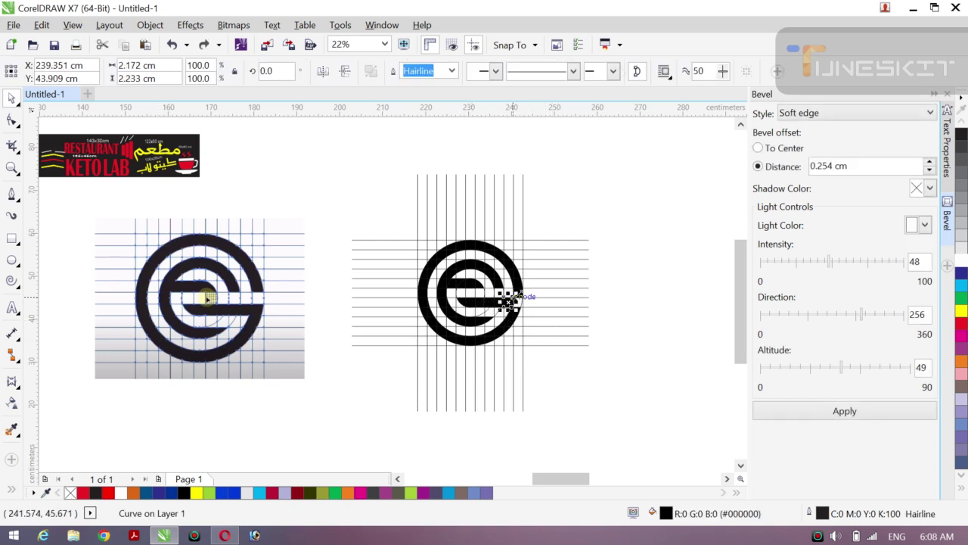
pyautogui.moveTo(519, 291); pyautogui.dragTo(561, 299)
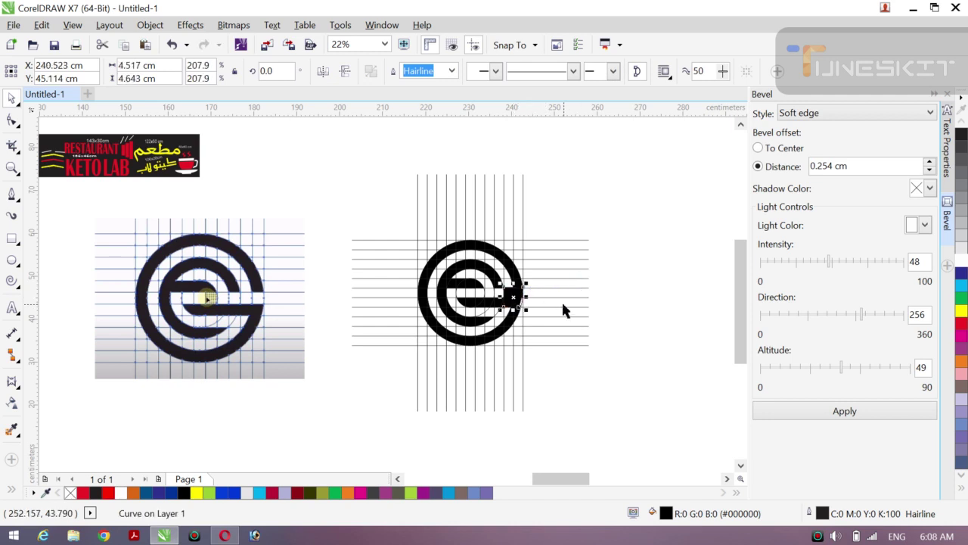
pyautogui.hotkey('ctrl', 'z')
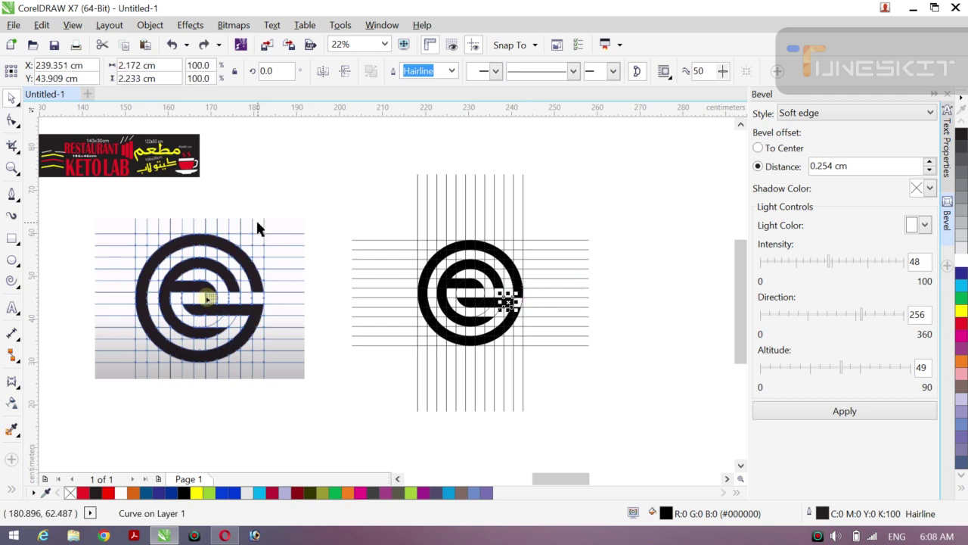
# Step: Clear the selection and delete the wrongly filled black cell closing the outer ring's gap just above the lower horizontal bar
pyautogui.click(20, 107)
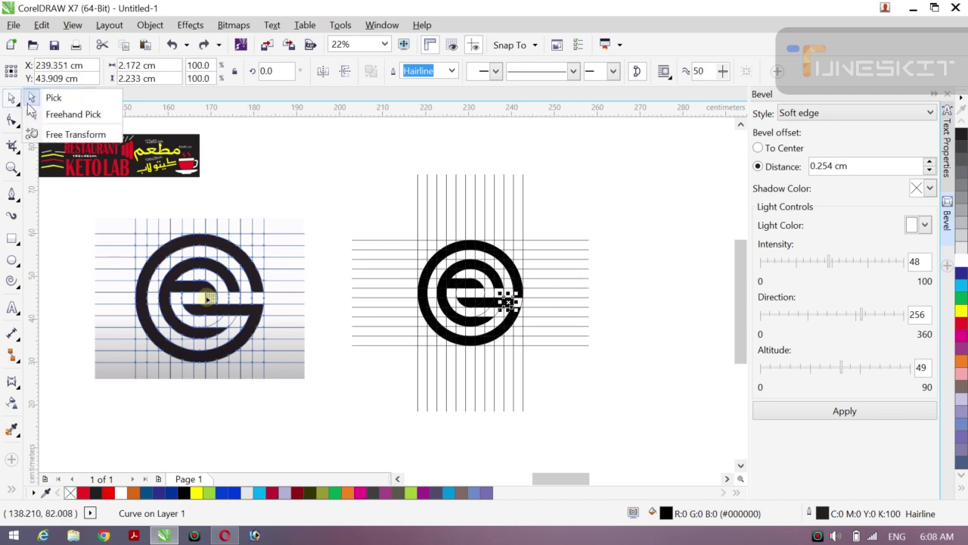
pyautogui.click(280, 175)
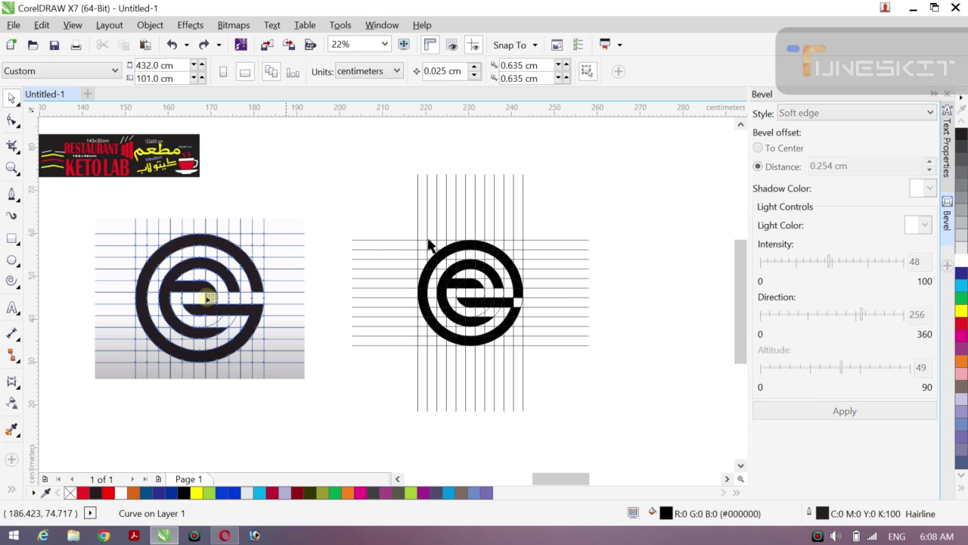
pyautogui.click(519, 300)
pyautogui.press('Escape')
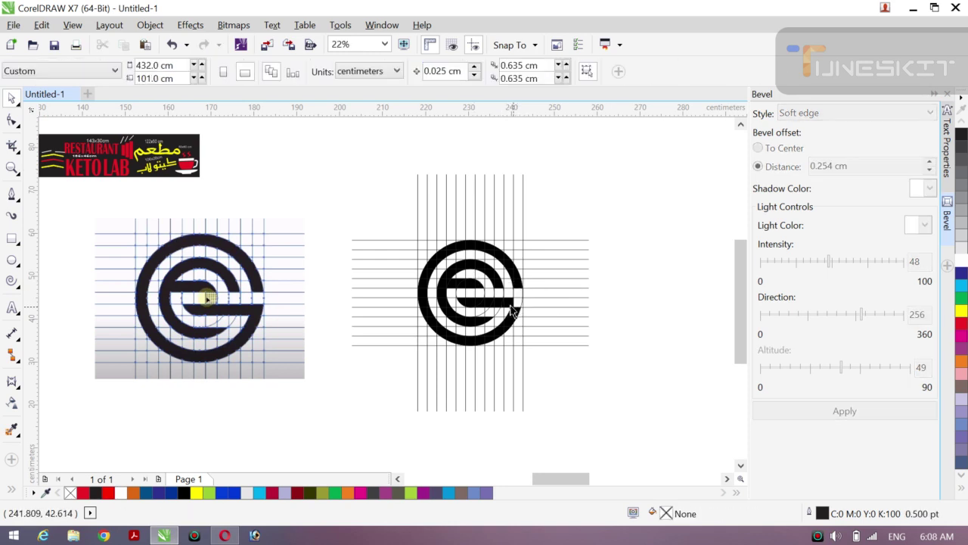
# Step: Smart Fill the empty cell where the lower horizontal bar meets the outer ring with black, and clear the selection
pyautogui.click(12, 489)
pyautogui.click(34, 485)
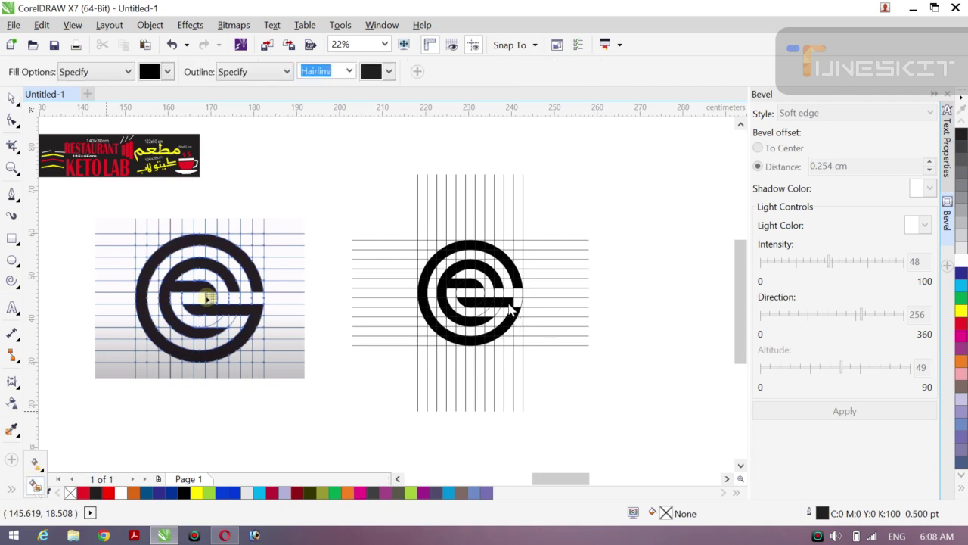
pyautogui.click(519, 305)
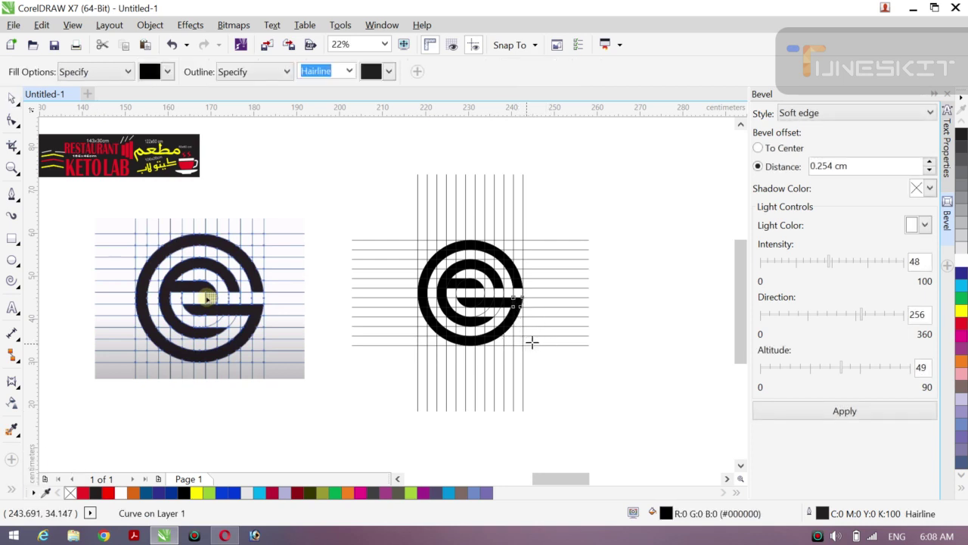
pyautogui.click(19, 108)
pyautogui.click(47, 96)
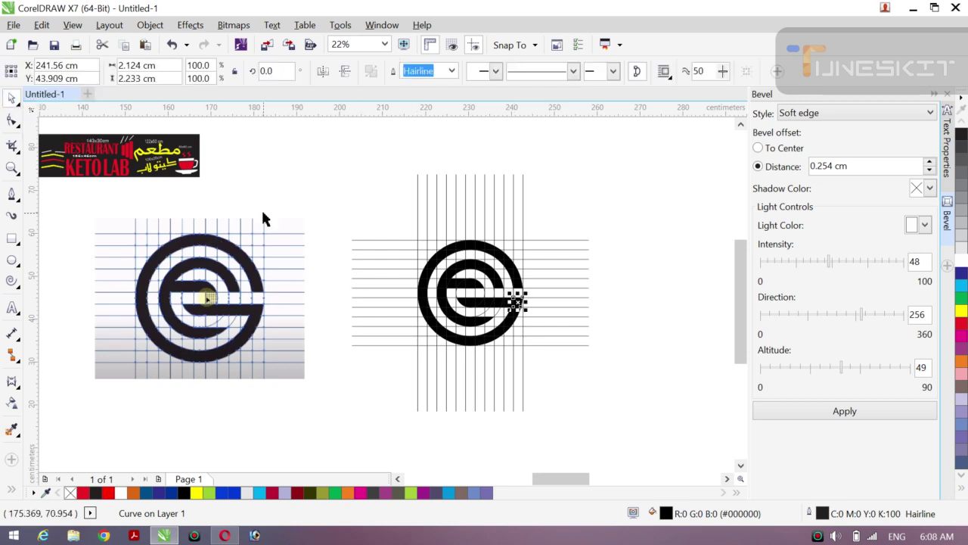
pyautogui.click(309, 184)
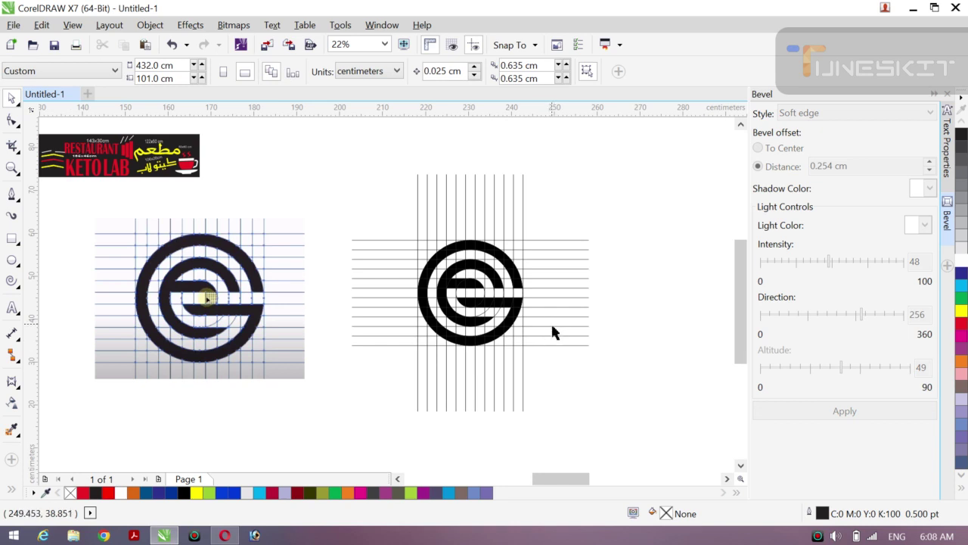
# Step: Try to Smart Fill the sliver between the ring's outer edge and the outermost vertical construction line, and undo the fill
pyautogui.press('z')
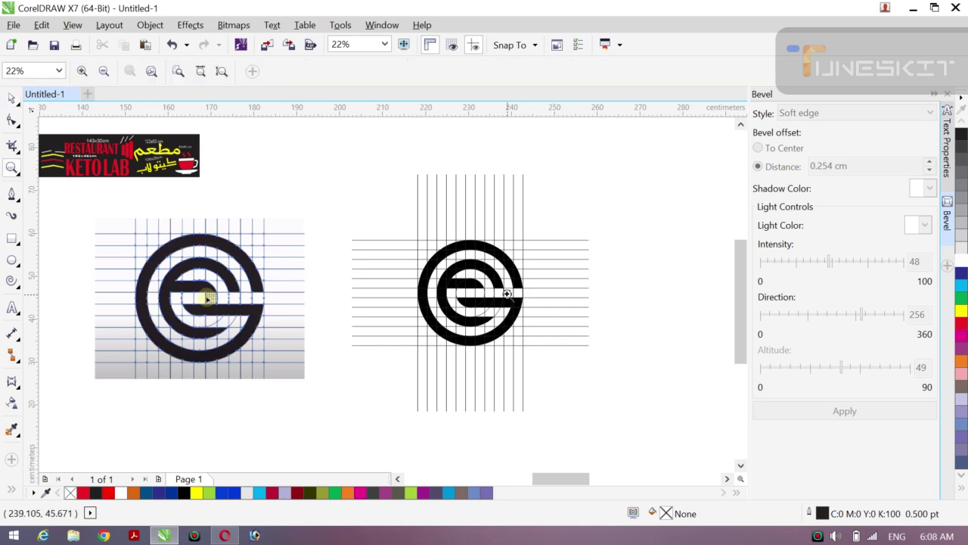
pyautogui.moveTo(501, 291); pyautogui.dragTo(542, 320)
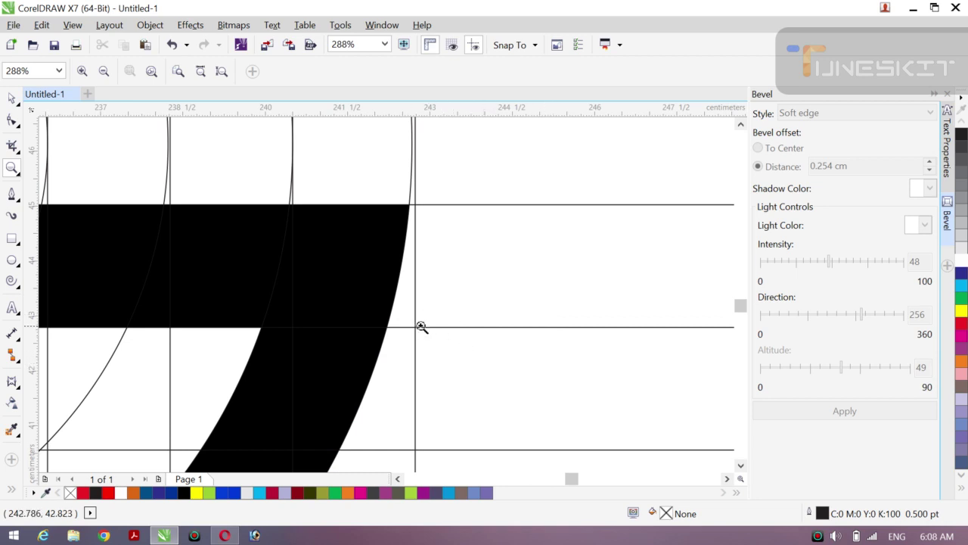
pyautogui.click(11, 489)
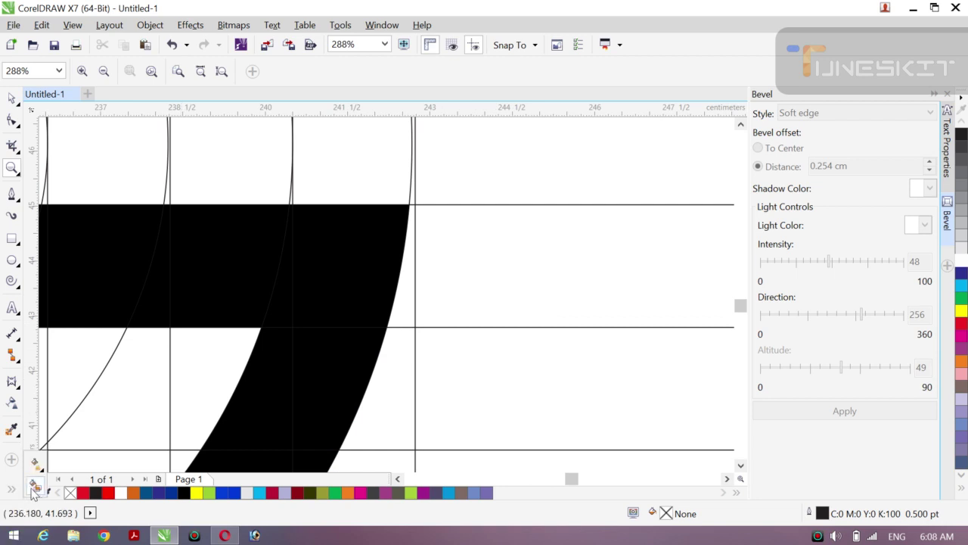
pyautogui.click(34, 488)
pyautogui.click(400, 287)
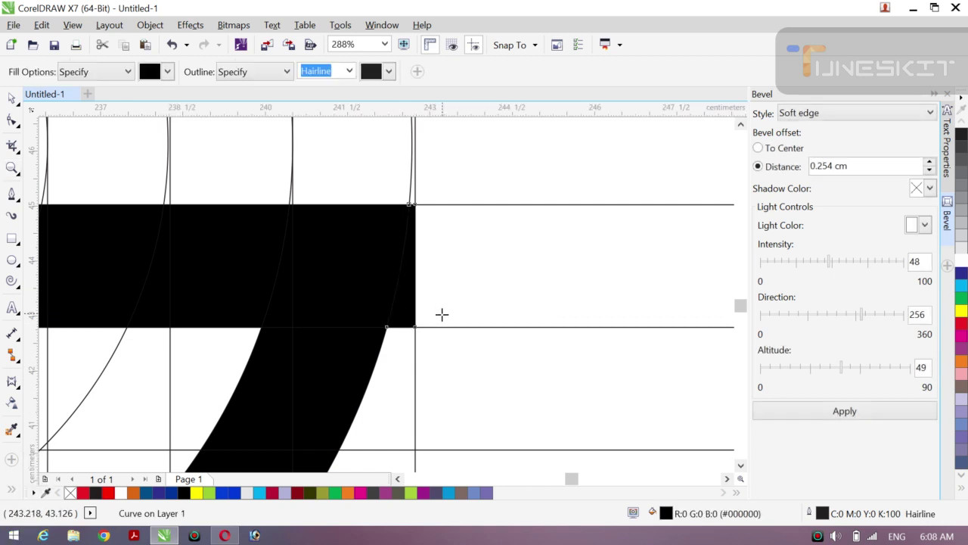
pyautogui.hotkey('ctrl', 'z')
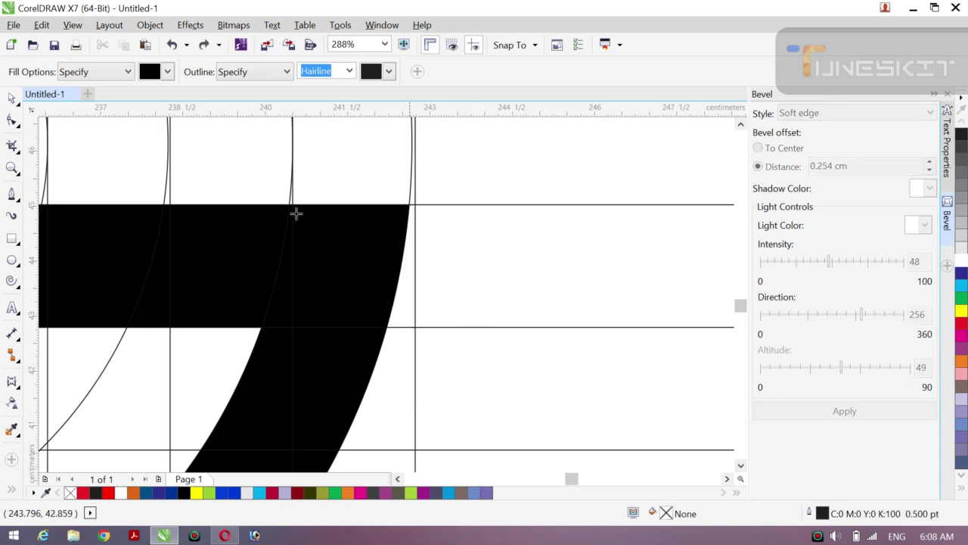
pyautogui.press('z')
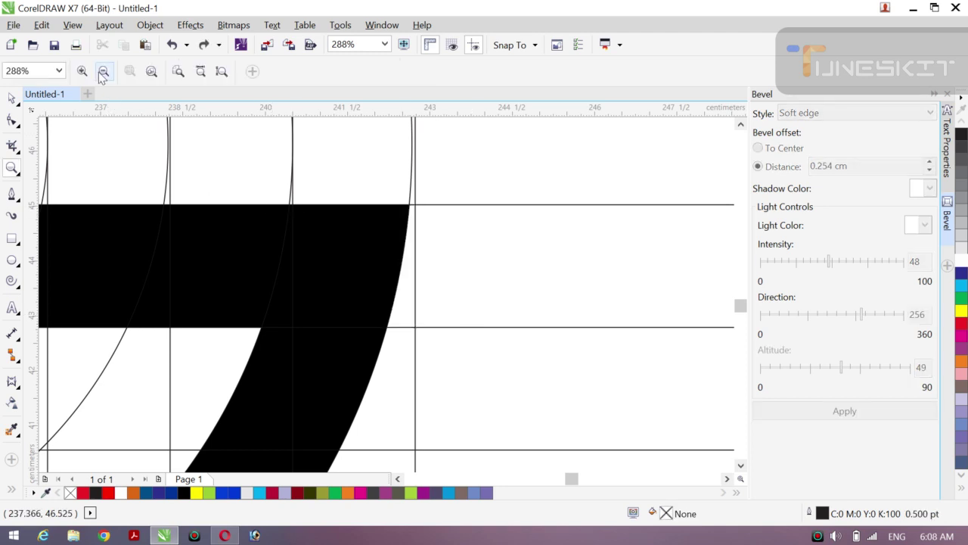
pyautogui.click(104, 76)
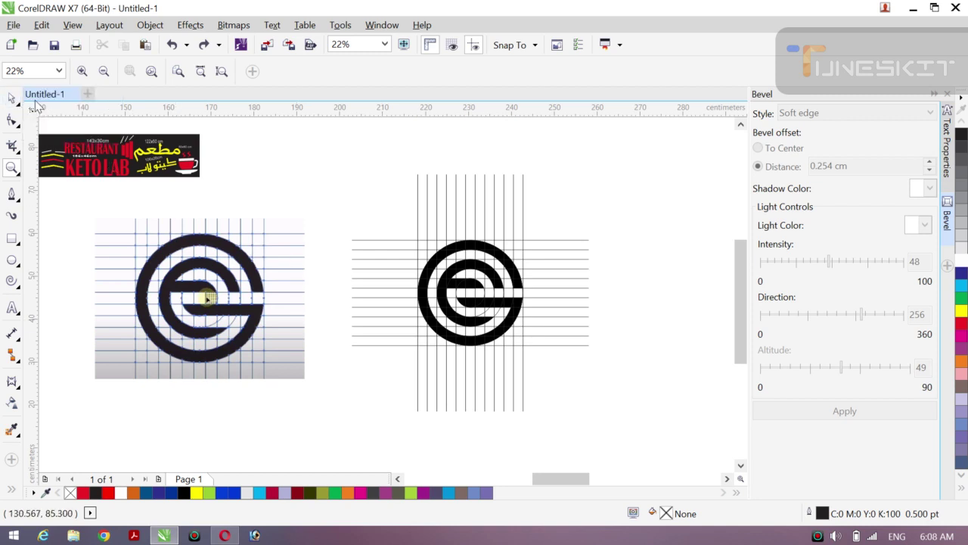
pyautogui.click(12, 98)
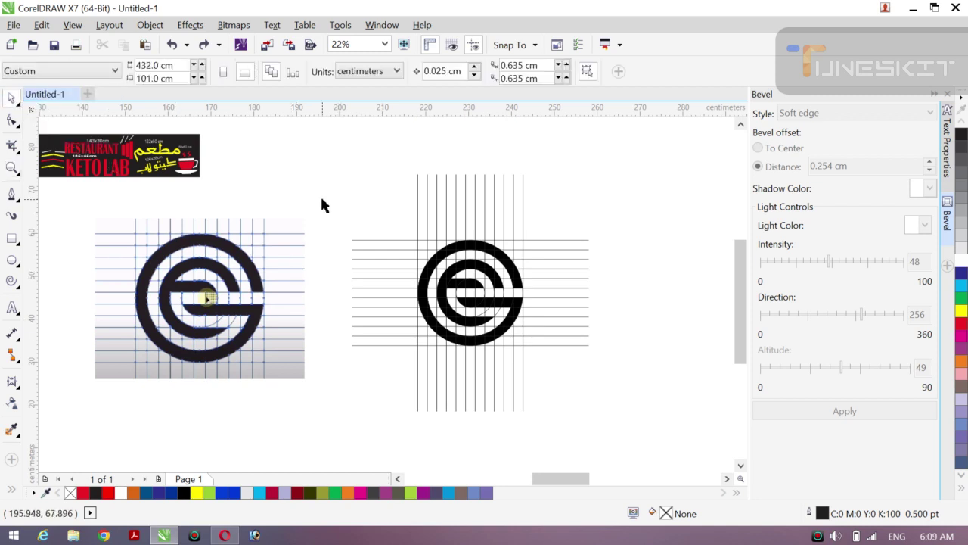
# Step: Delete the reference image and the groups of horizontal and vertical construction lines around the logo
pyautogui.click(258, 254)
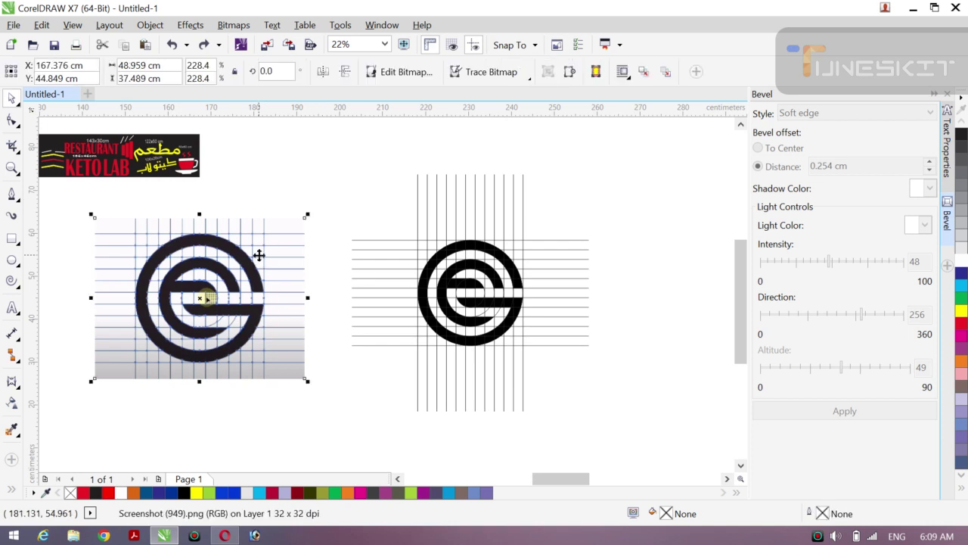
pyautogui.press('Delete')
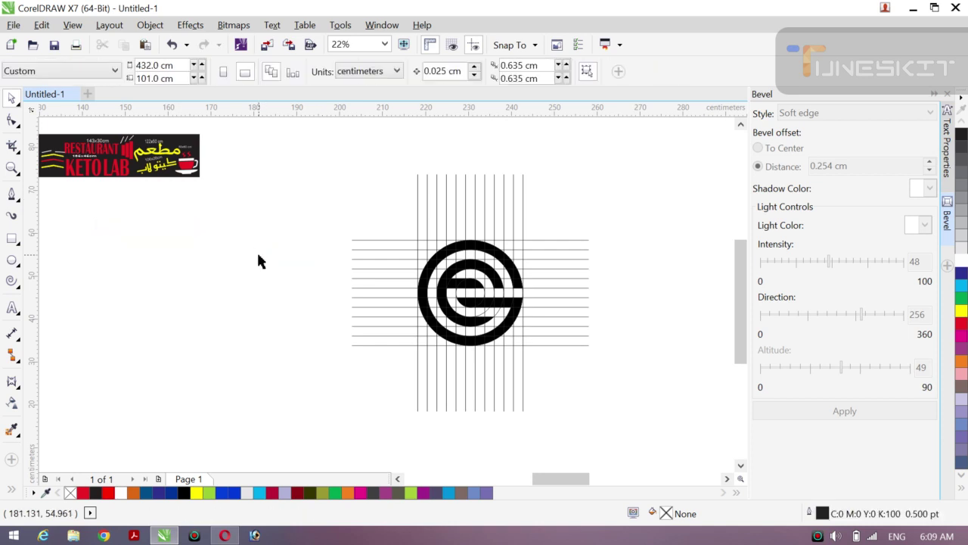
pyautogui.click(552, 250)
pyautogui.press('Delete')
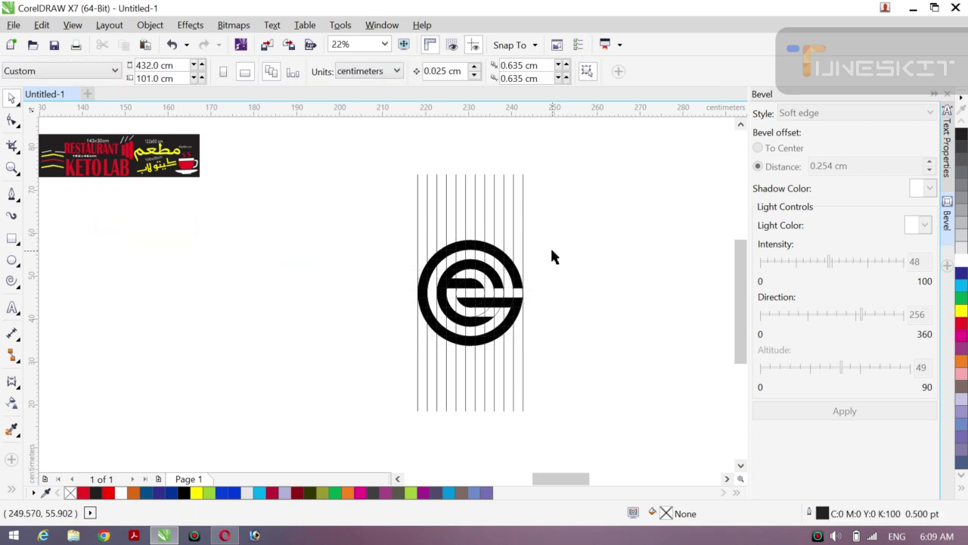
pyautogui.click(521, 210)
pyautogui.press('Delete')
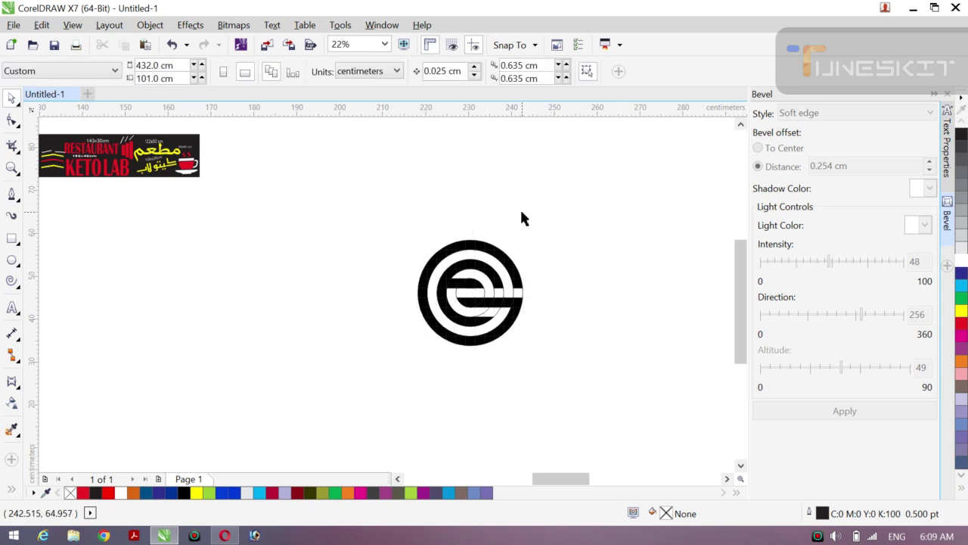
# Step: Delete the leftover concentric construction circles crossing the logo's white gap, one after another from the outermost inward
pyautogui.click(515, 292)
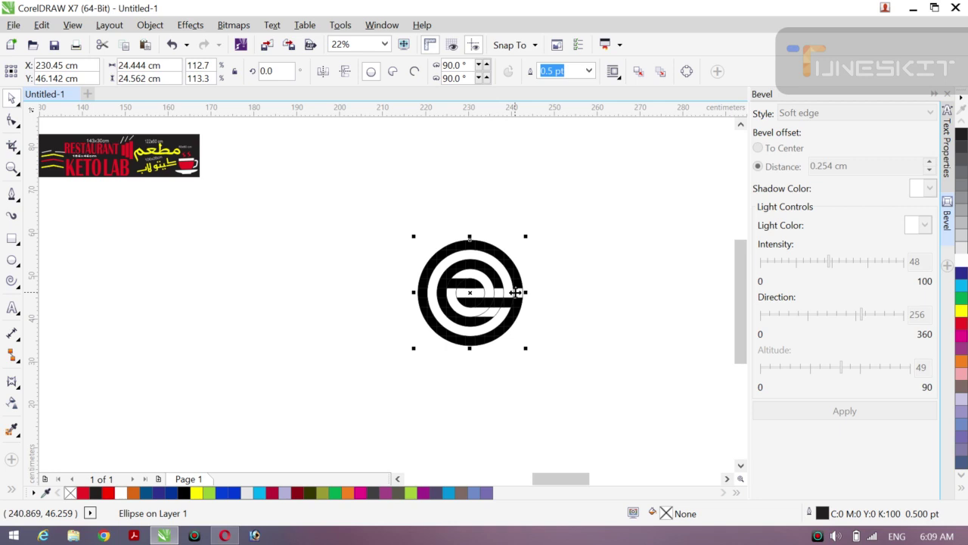
pyautogui.press('Escape')
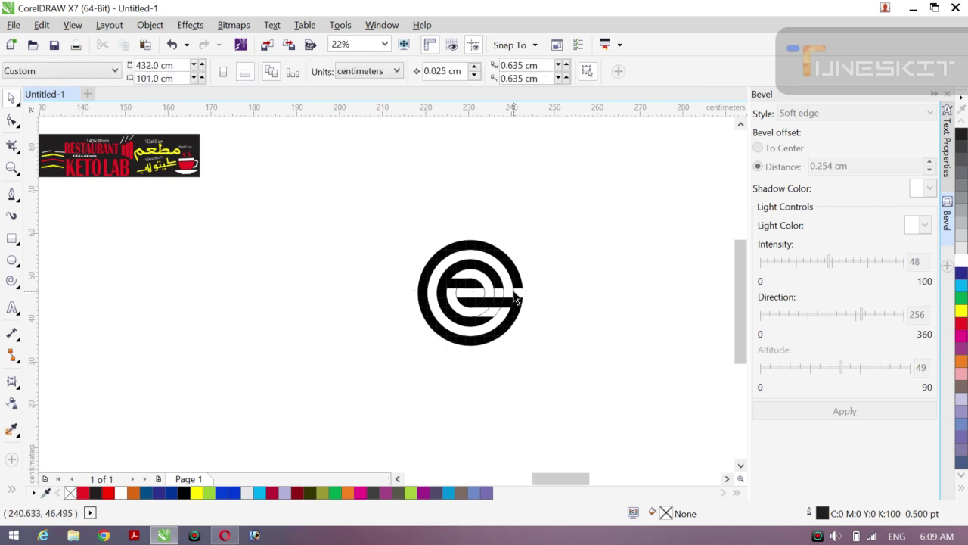
pyautogui.click(513, 297)
pyautogui.press('Escape')
pyautogui.click(504, 295)
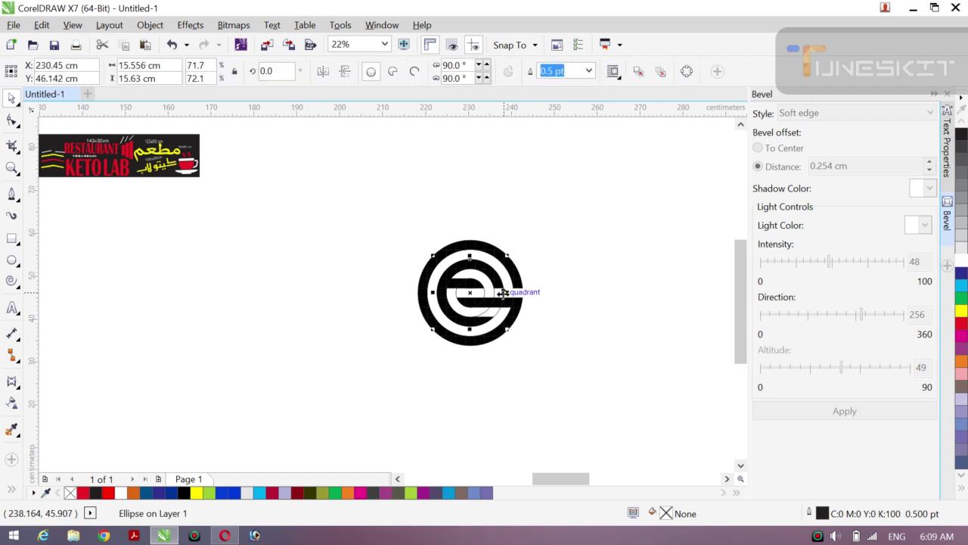
pyautogui.press('Escape')
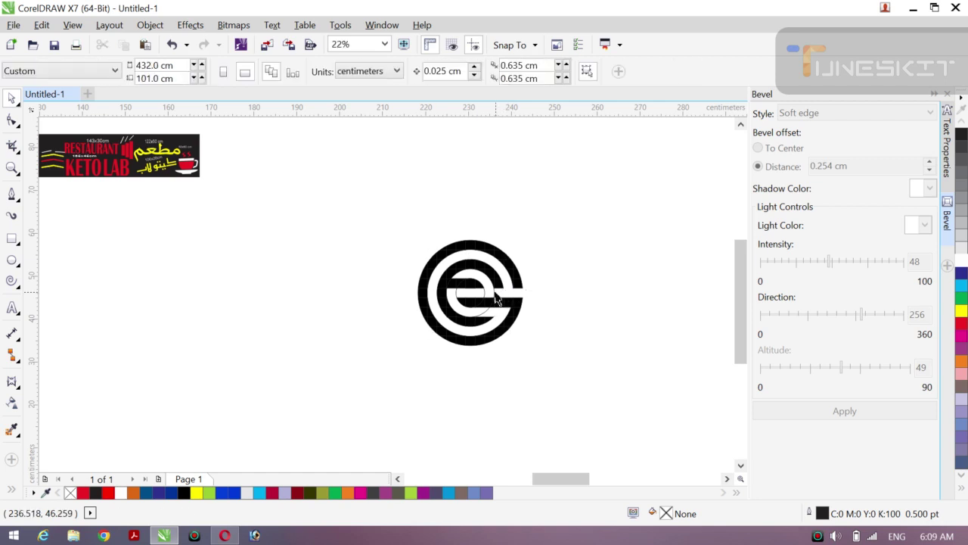
pyautogui.click(494, 293)
pyautogui.press('Escape')
pyautogui.click(488, 297)
pyautogui.press('Escape')
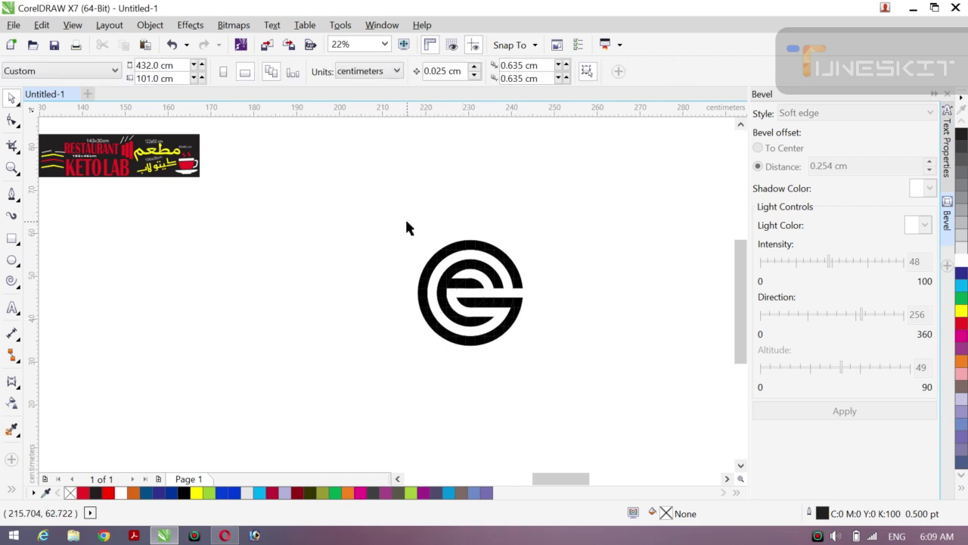
# Step: Zoom in on the whole black logo to examine the seams between its filled pieces, and return to the Pick tool
pyautogui.press('z')
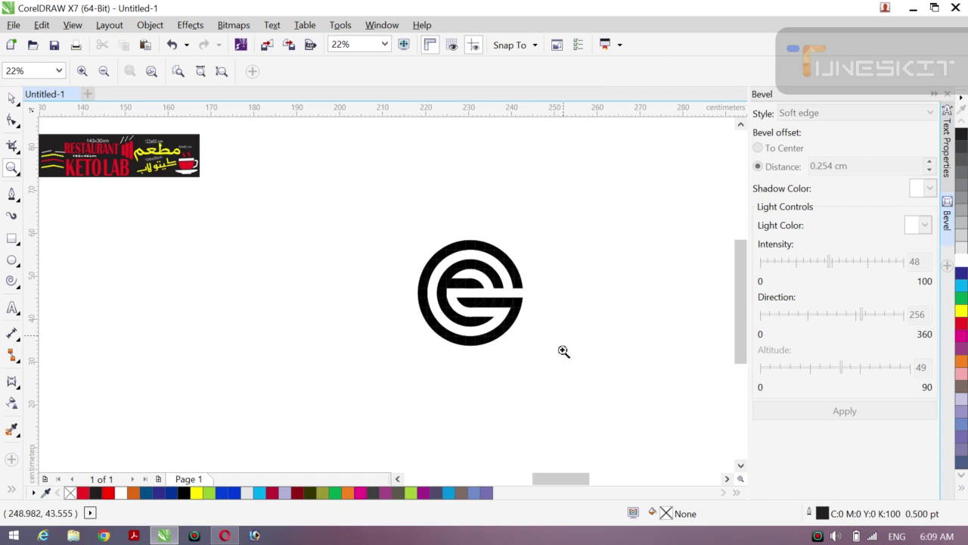
pyautogui.moveTo(407, 217); pyautogui.dragTo(542, 365)
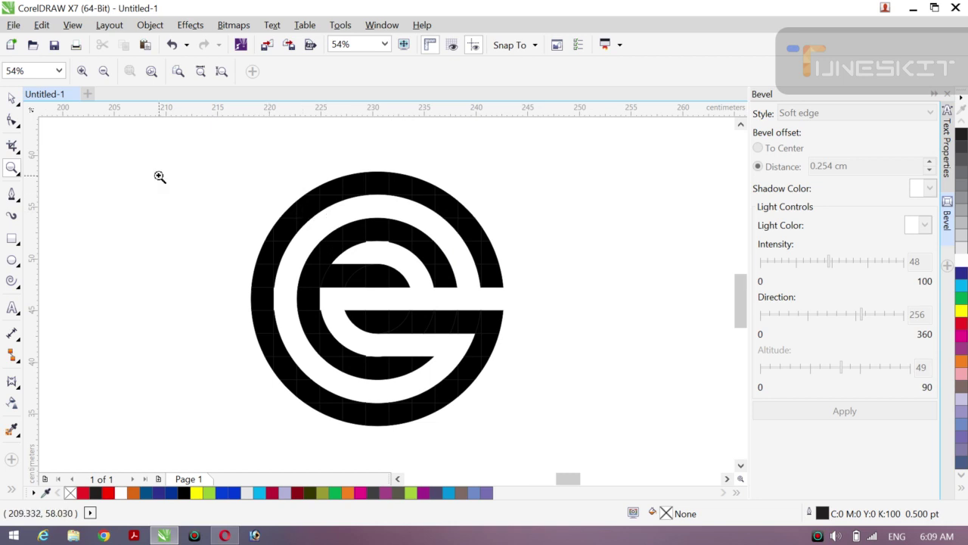
pyautogui.click(21, 110)
pyautogui.click(49, 97)
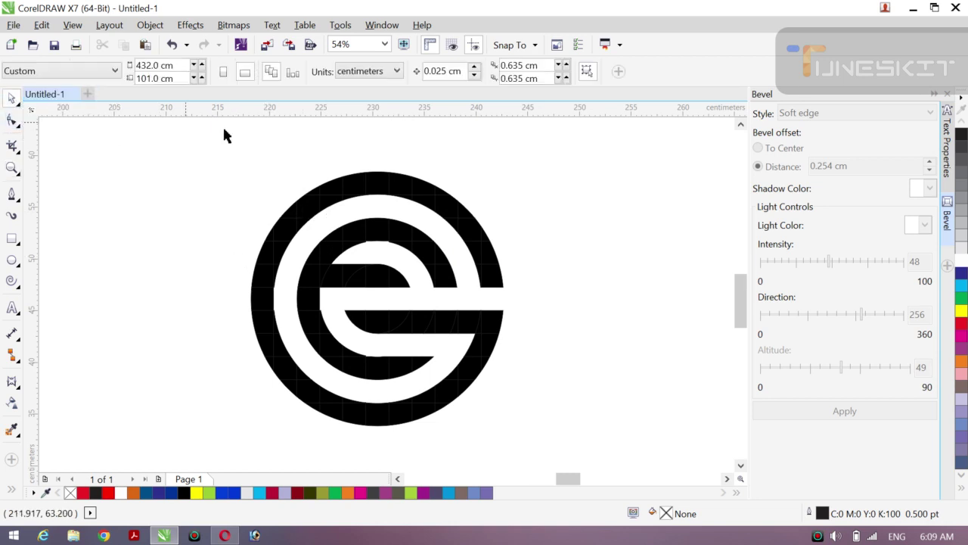
# Step: Weld all the black logo pieces into a single curve and shift it slightly to the right on the page
pyautogui.moveTo(184, 119); pyautogui.dragTo(567, 465)
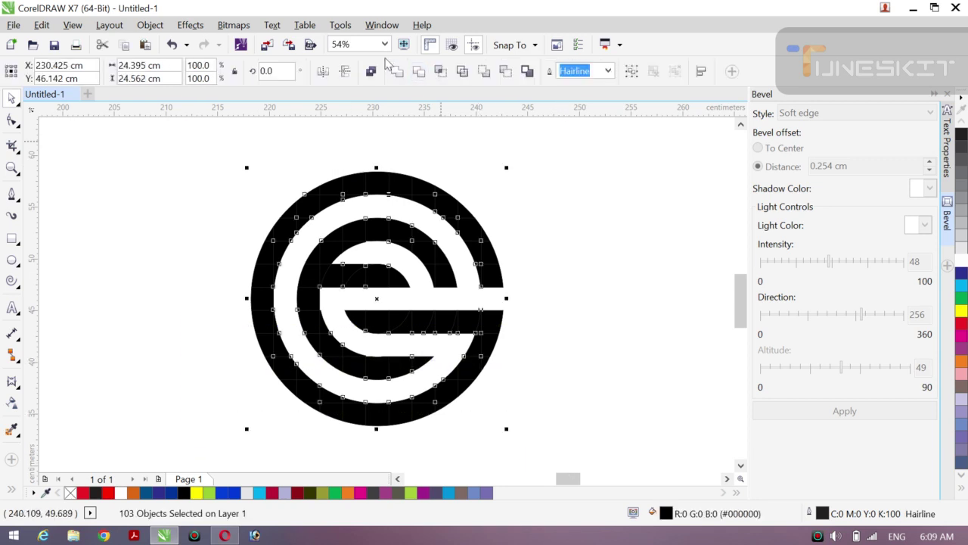
pyautogui.click(397, 71)
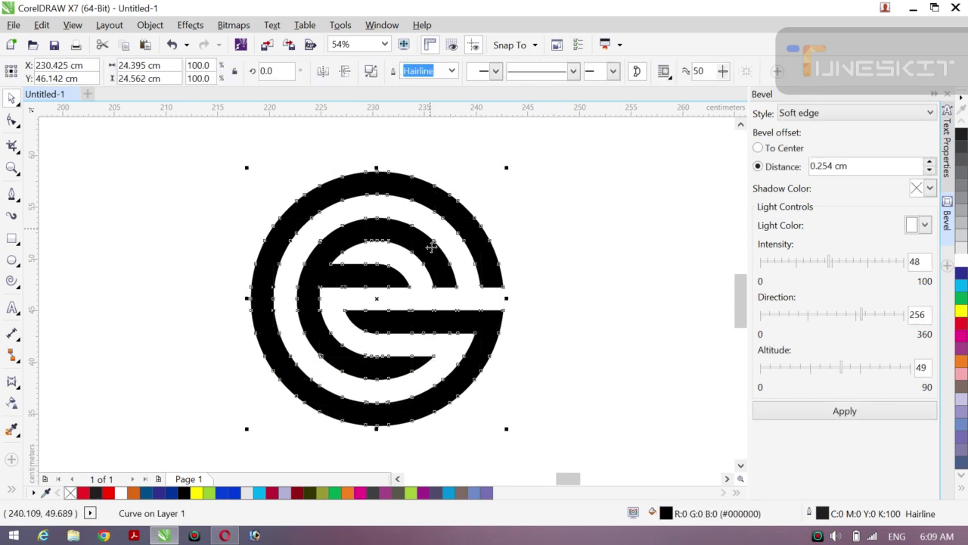
pyautogui.click(237, 214)
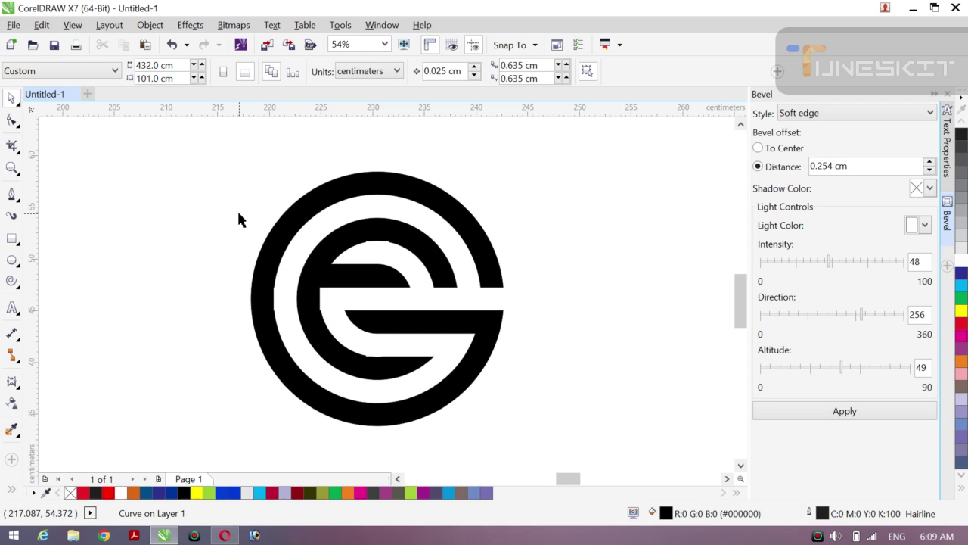
pyautogui.click(325, 281)
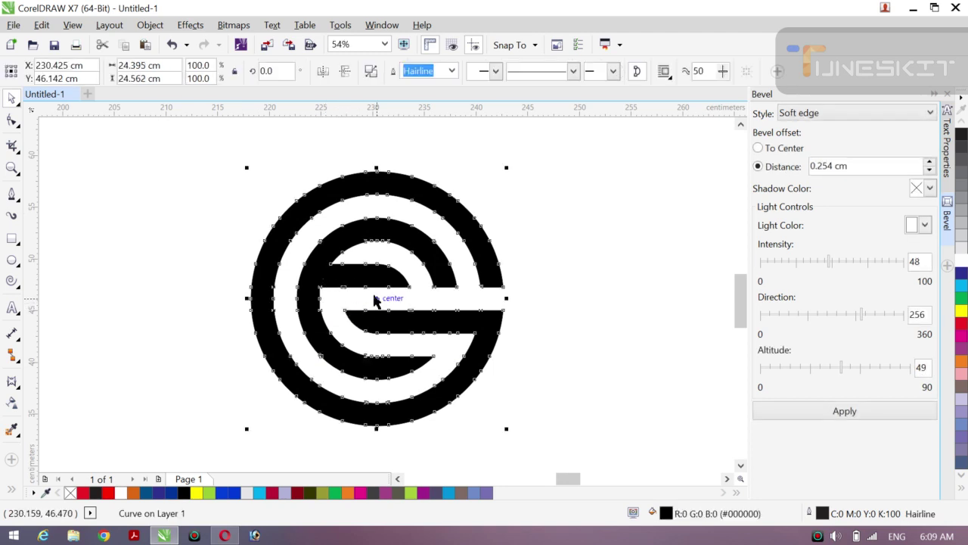
pyautogui.moveTo(378, 298)
pyautogui.mouseDown()
pyautogui.moveTo(419, 296)
pyautogui.moveTo(393, 295)
pyautogui.mouseUp()
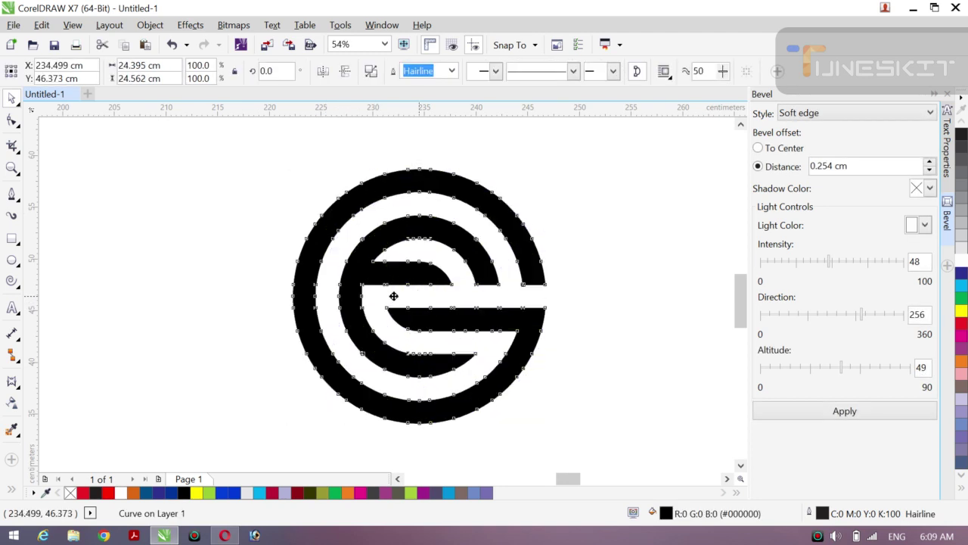
pyautogui.click(622, 335)
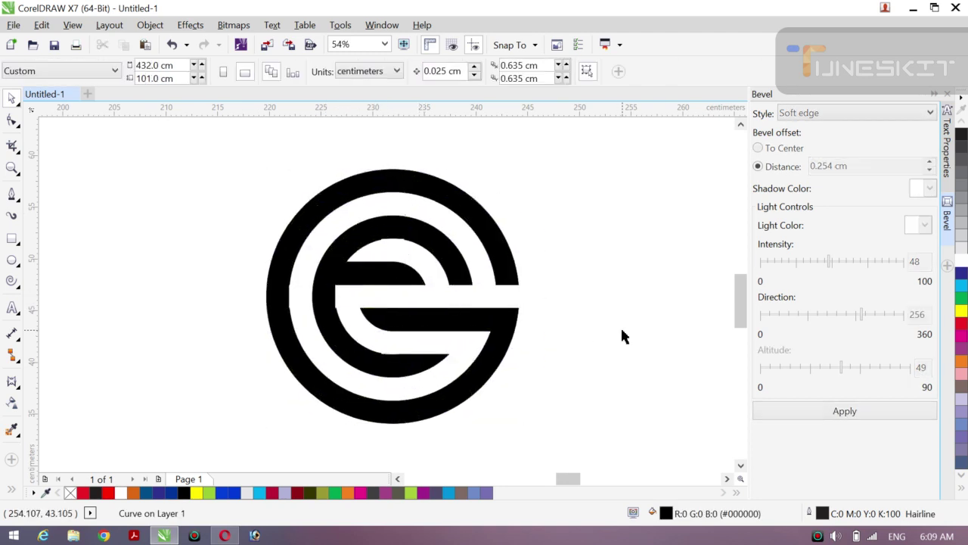
# Step: Convert the logo's hairline outline to an object and weld it with the logo's fill shape
pyautogui.click(350, 248)
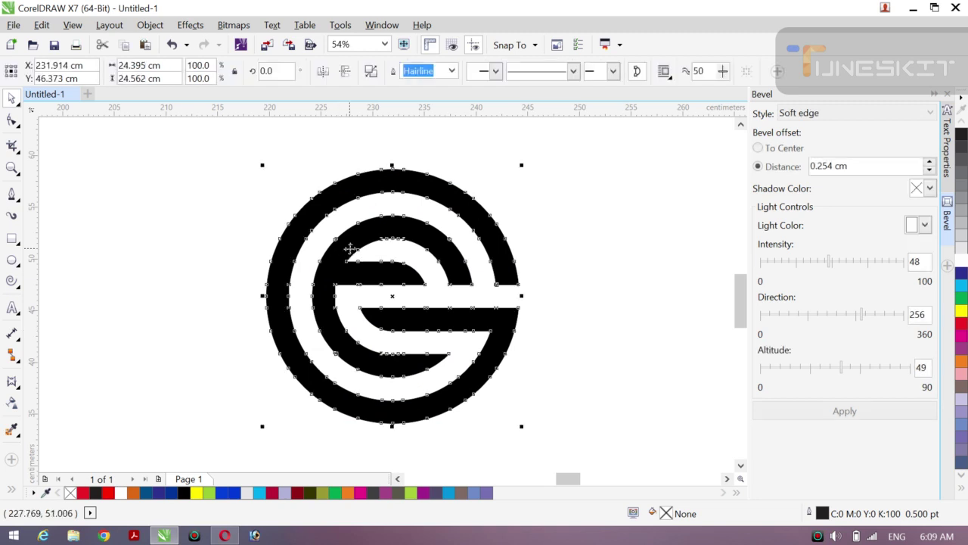
pyautogui.click(149, 25)
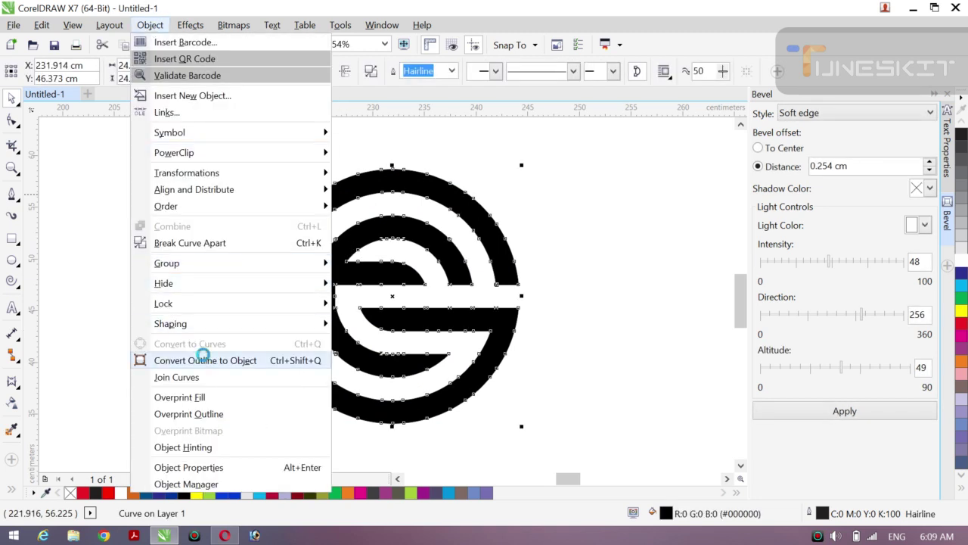
pyautogui.click(203, 354)
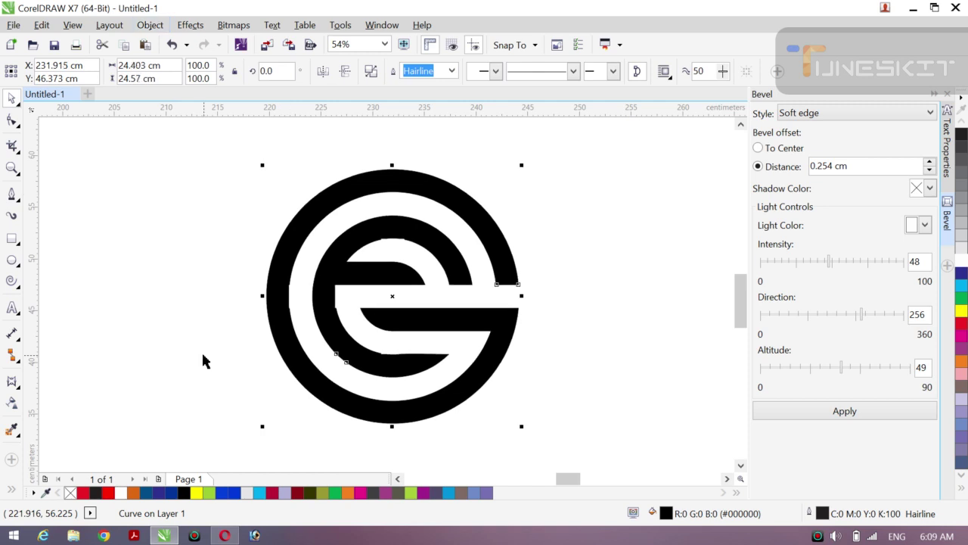
pyautogui.click(225, 244)
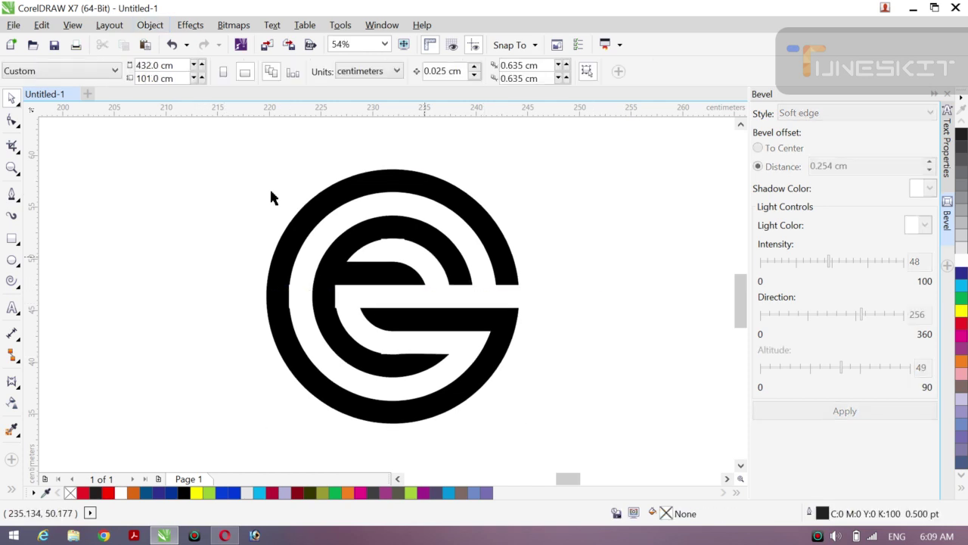
pyautogui.moveTo(218, 158); pyautogui.dragTo(596, 458)
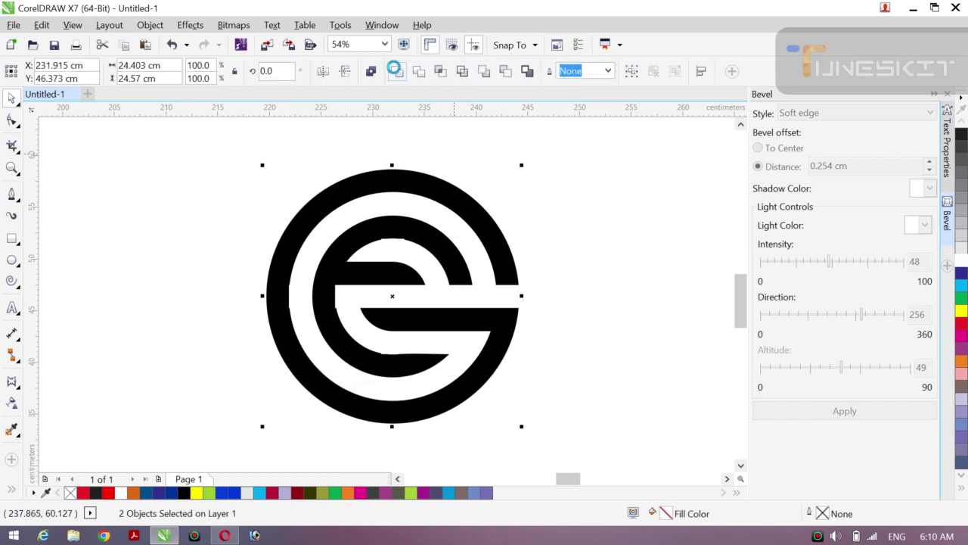
pyautogui.click(395, 70)
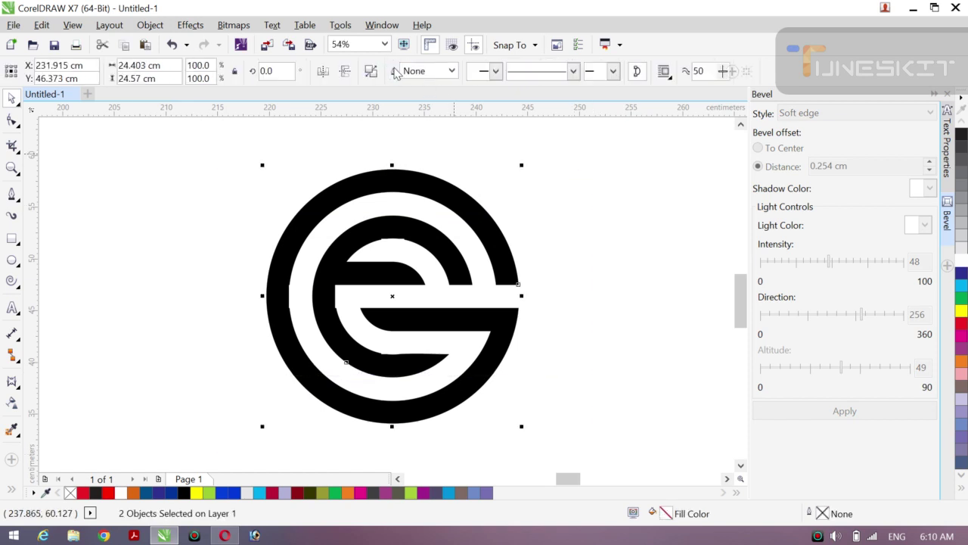
pyautogui.click(639, 266)
# Step: Move the restaurant banner group off the page, above its upper edge, to about X 92 cm, Y 113 cm
pyautogui.press('z')
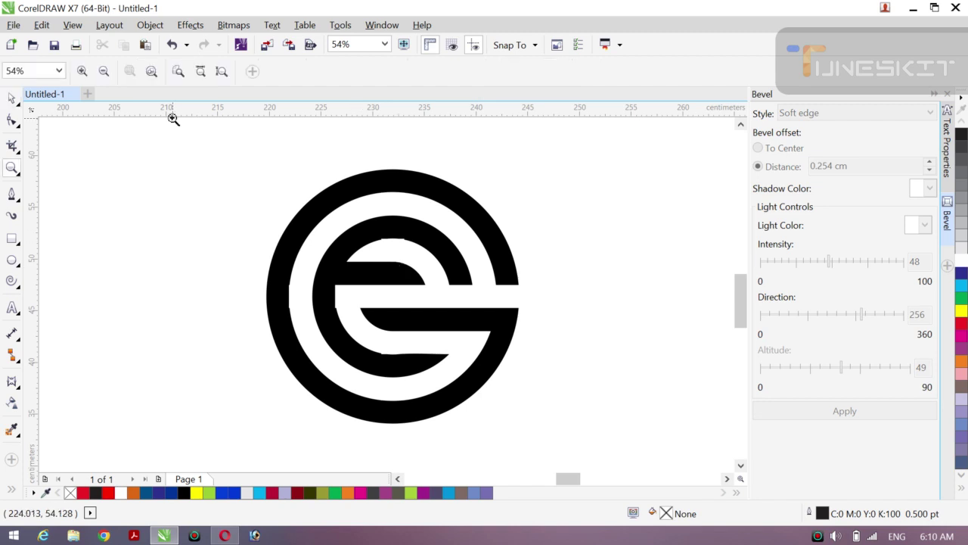
pyautogui.click(104, 70)
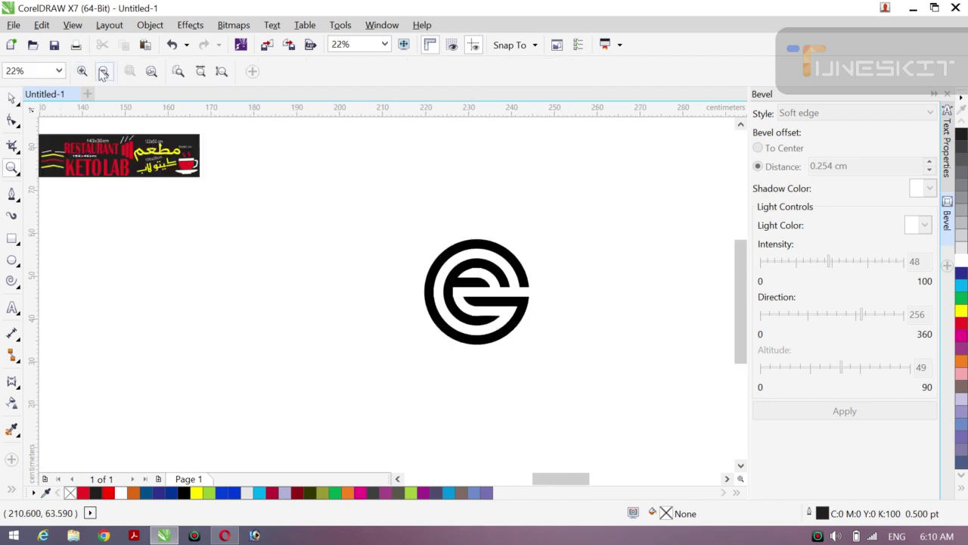
pyautogui.click(104, 70)
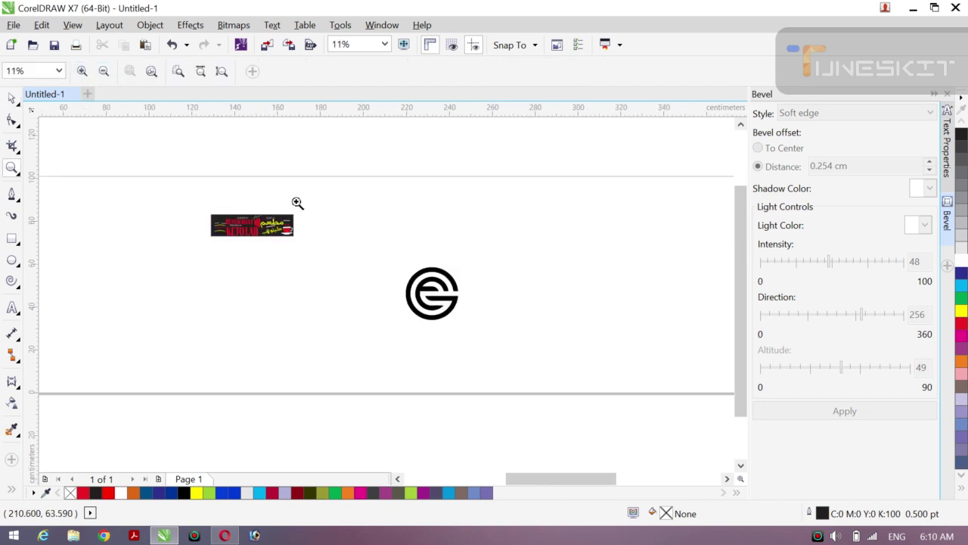
pyautogui.click(12, 99)
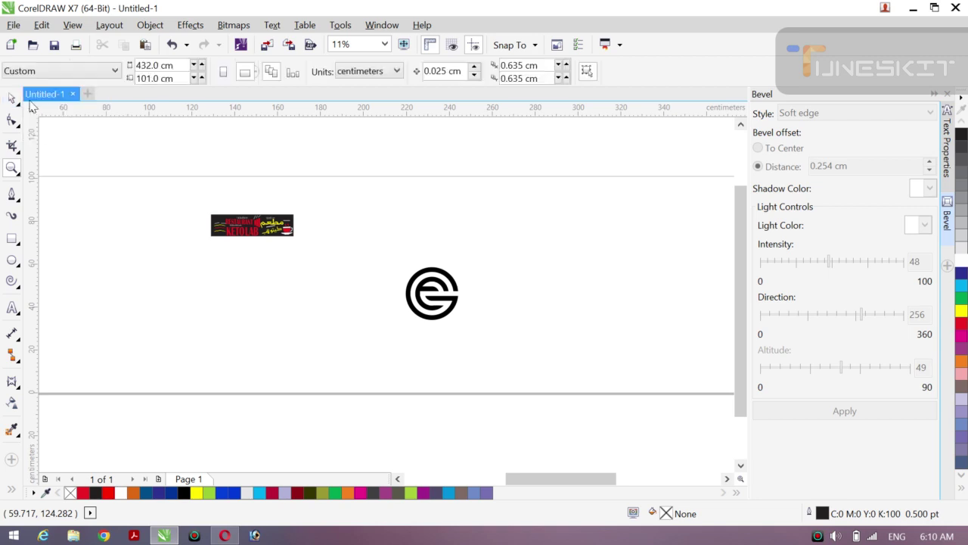
pyautogui.click(435, 314)
pyautogui.moveTo(204, 205); pyautogui.dragTo(172, 165)
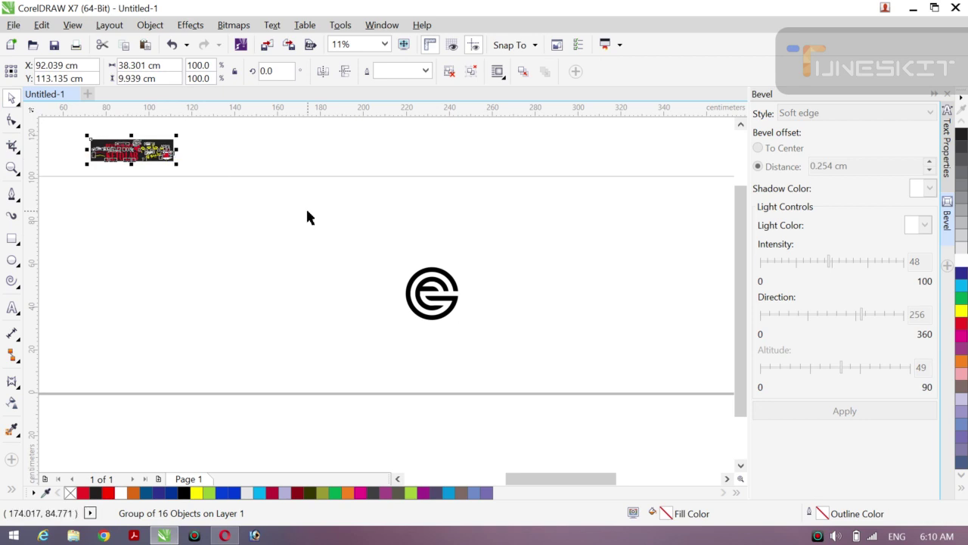
pyautogui.click(307, 217)
# Step: Enlarge the logo about its centre to about 84 cm wide and move it to about X 222 cm, Y 55 cm
pyautogui.click(440, 315)
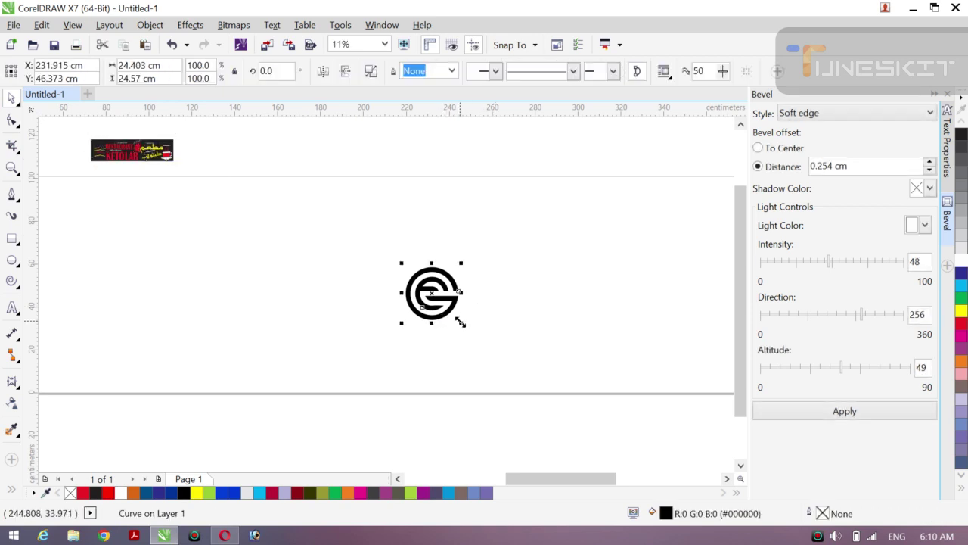
pyautogui.moveTo(460, 323); pyautogui.dragTo(524, 386)
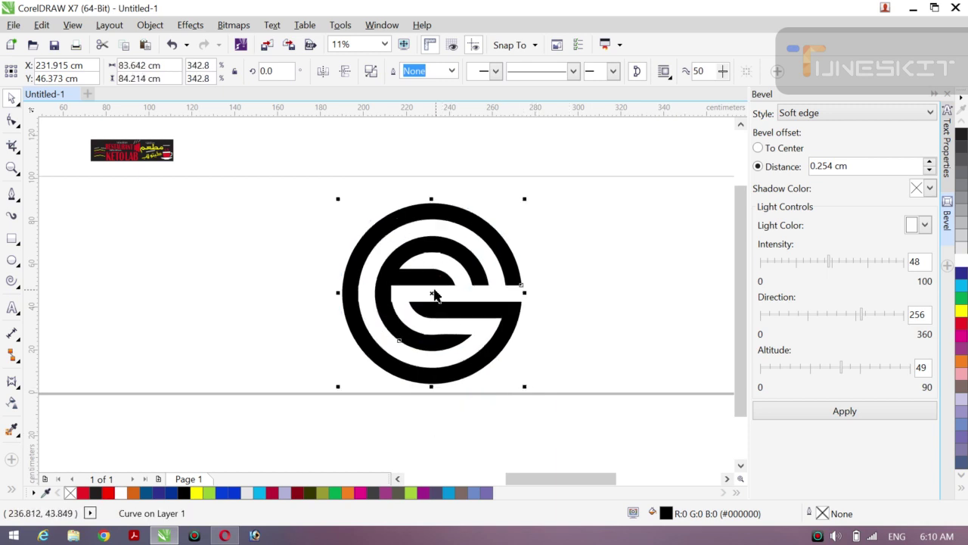
pyautogui.moveTo(435, 295); pyautogui.dragTo(412, 277)
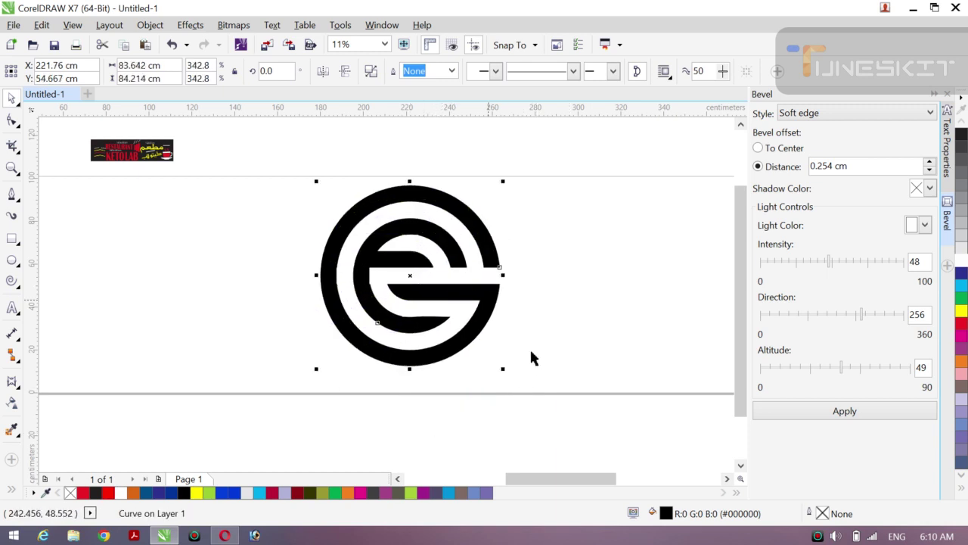
pyautogui.click(532, 364)
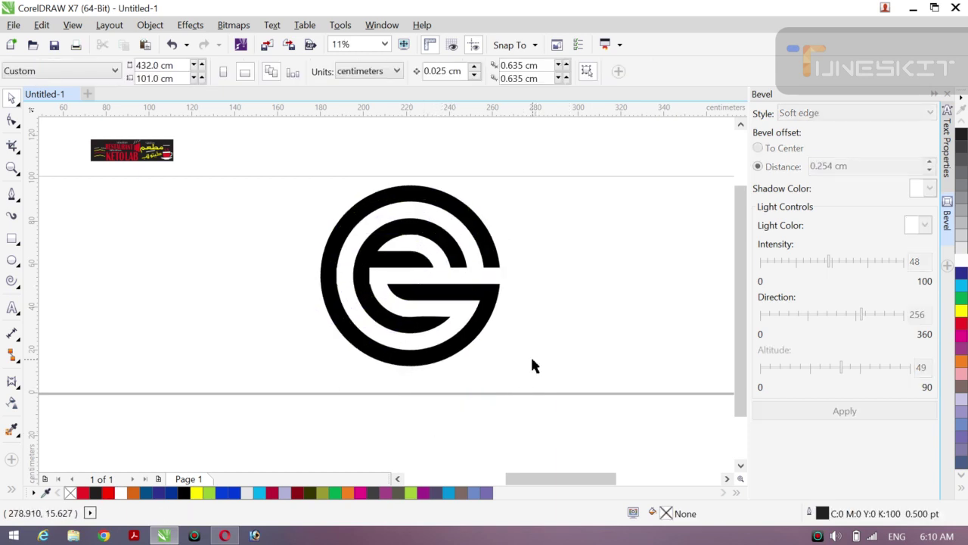
# Step: Fill the enlarged logo with orange (C:0 M:60 Y:100 K:0)
pyautogui.click(472, 298)
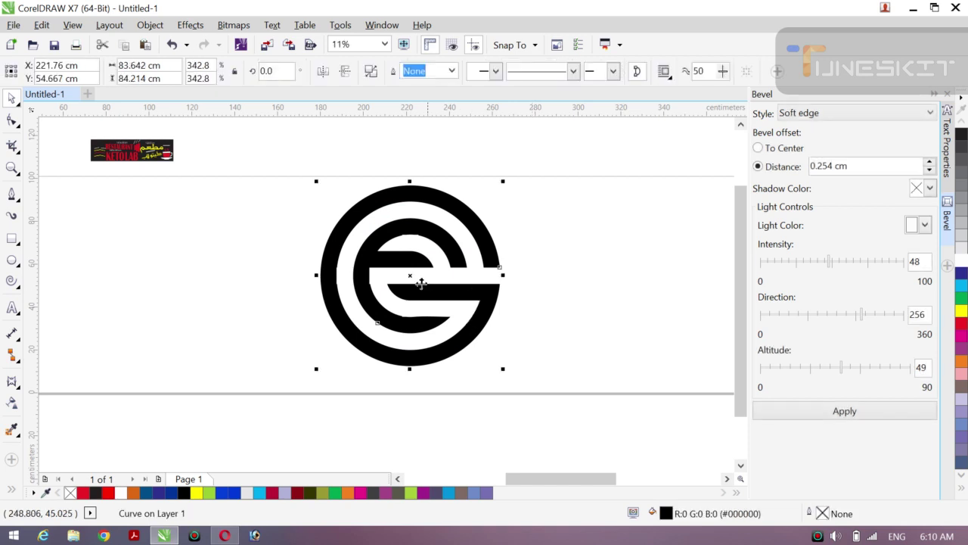
pyautogui.click(962, 361)
pyautogui.click(619, 250)
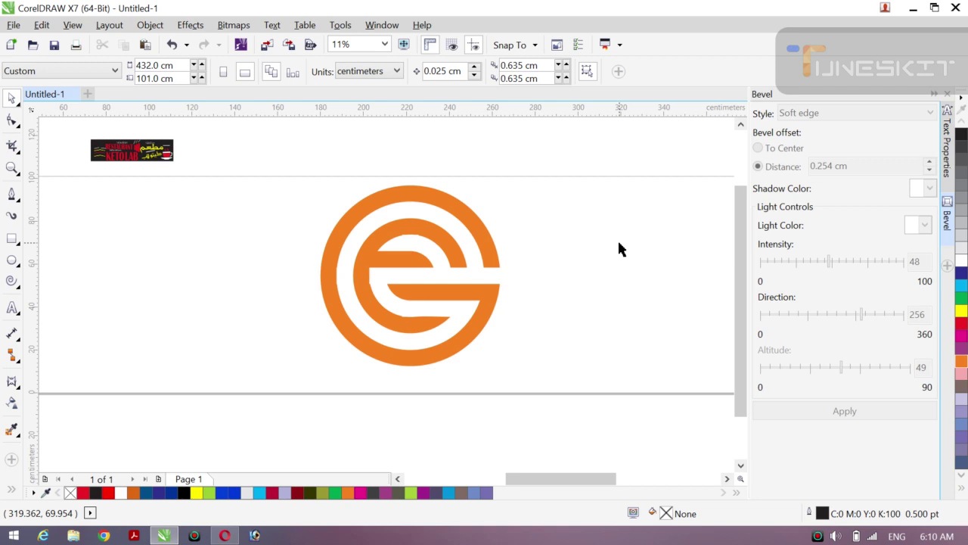
# Step: Duplicate the orange logo to its left and shrink the copy to about 56 cm wide, centred near X 126 cm, Y 57 cm
pyautogui.click(465, 304)
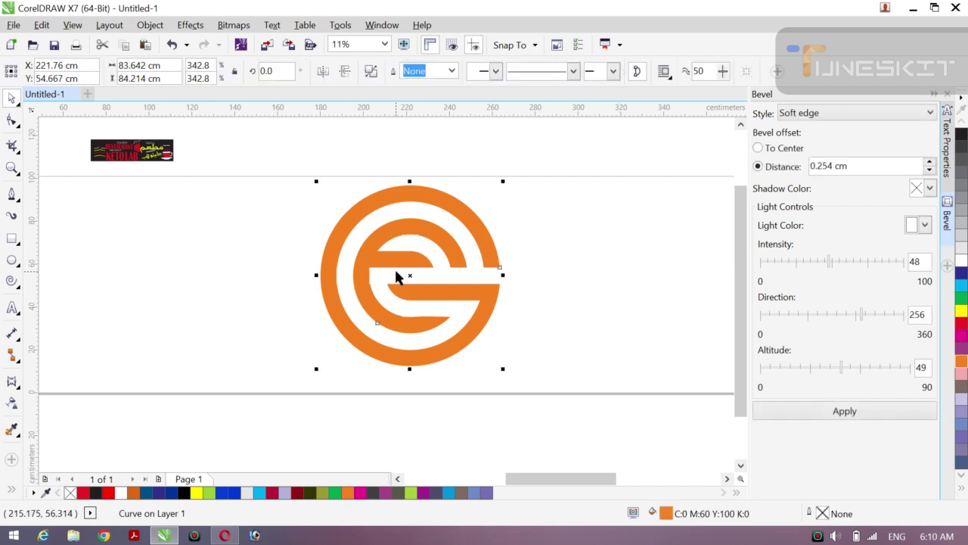
pyautogui.moveTo(411, 275); pyautogui.dragTo(226, 265)
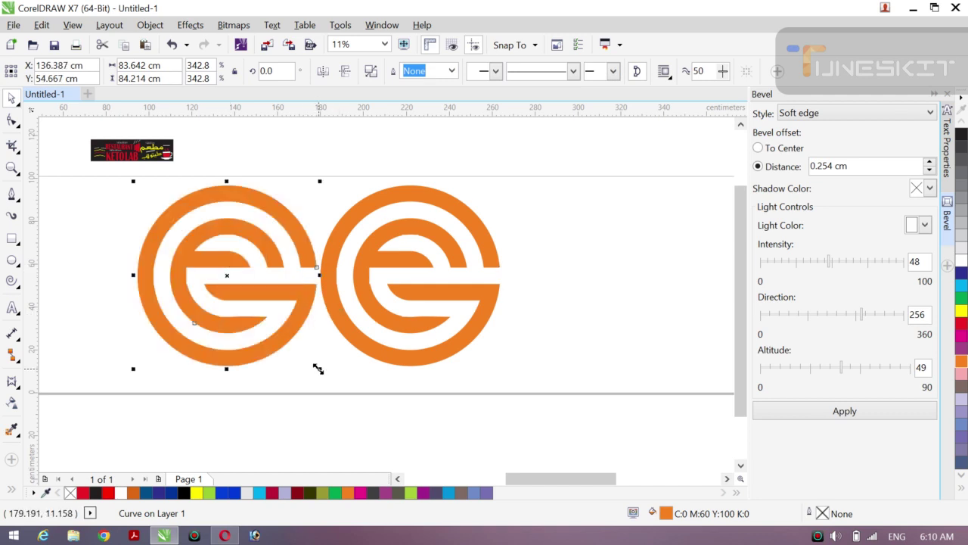
pyautogui.moveTo(317, 368); pyautogui.dragTo(287, 348)
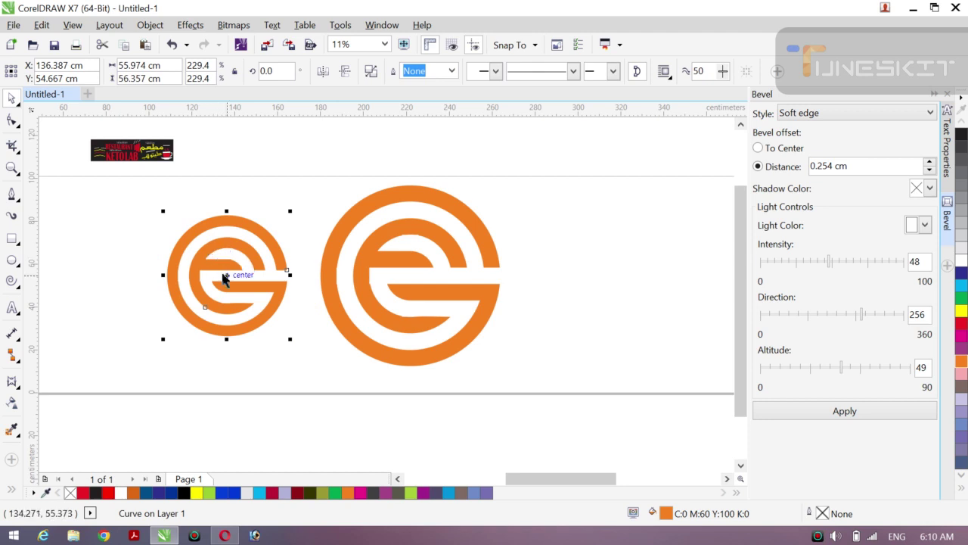
pyautogui.moveTo(227, 275); pyautogui.dragTo(203, 269)
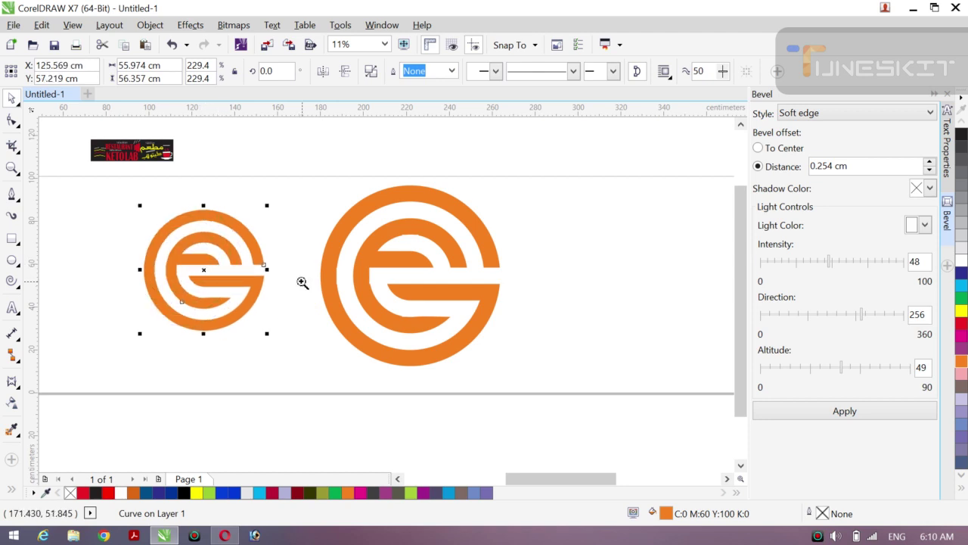
# Step: Fill the small logo copy with red (C:0 M:100 Y:100 K:0)
pyautogui.press('z')
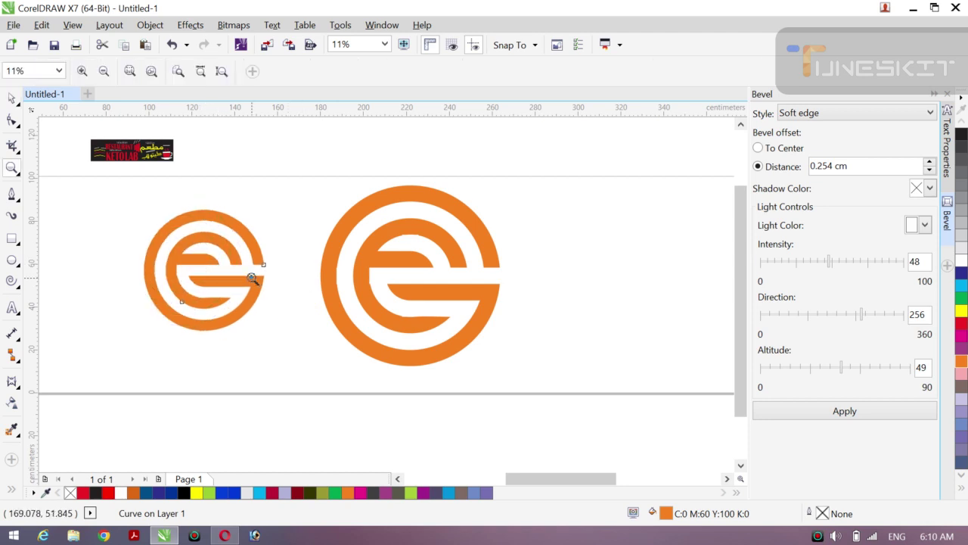
pyautogui.click(21, 106)
pyautogui.click(45, 96)
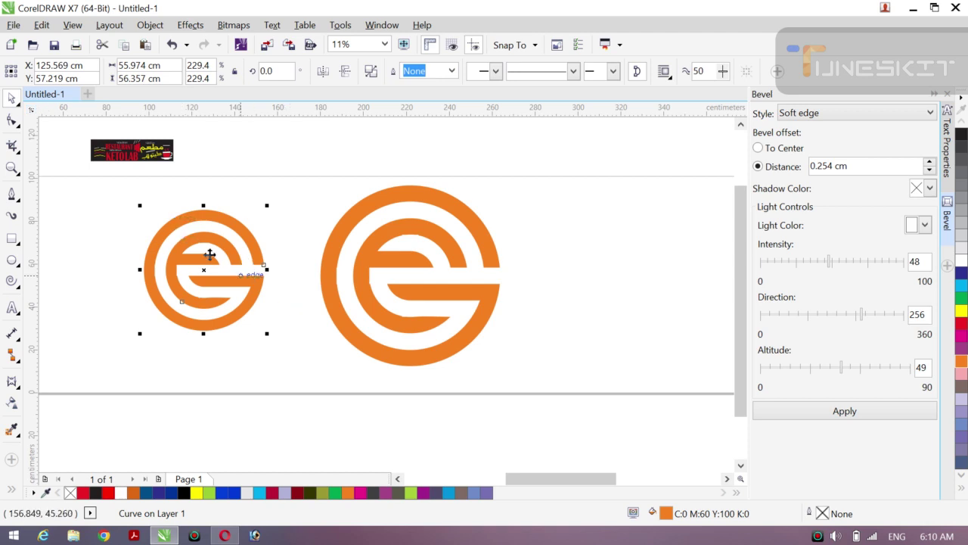
pyautogui.click(210, 262)
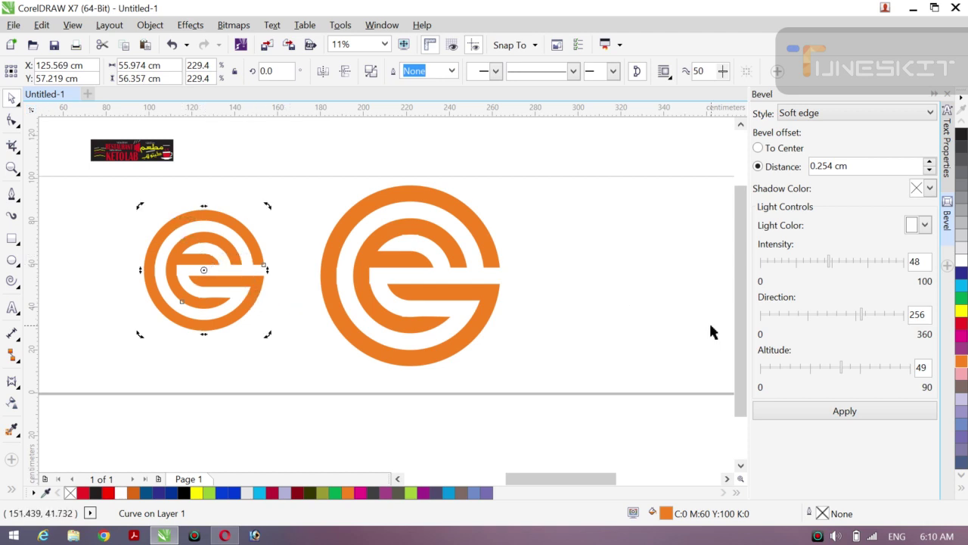
pyautogui.click(961, 324)
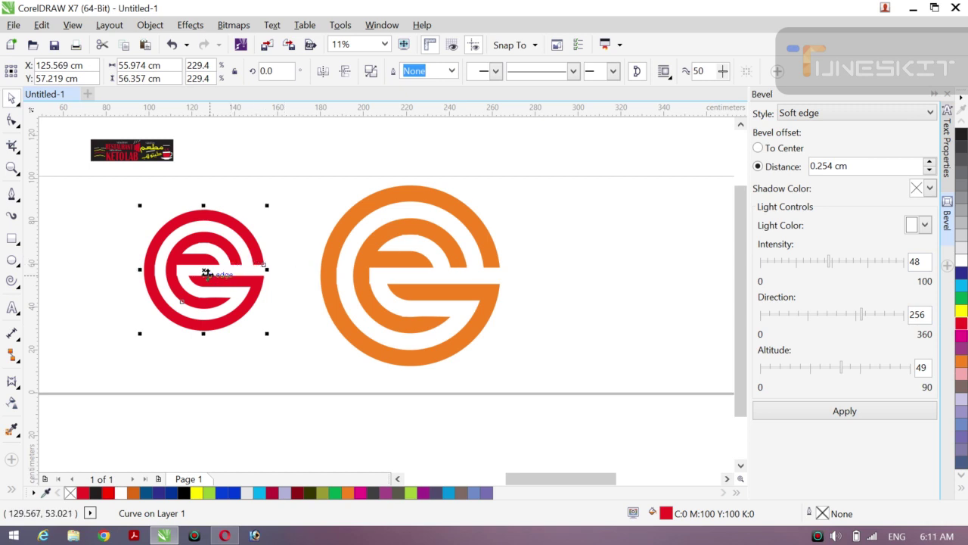
# Step: Duplicate the red logo to the right of the orange one, at about X 323 cm, and fill the copy with black
pyautogui.moveTo(207, 275); pyautogui.dragTo(625, 274)
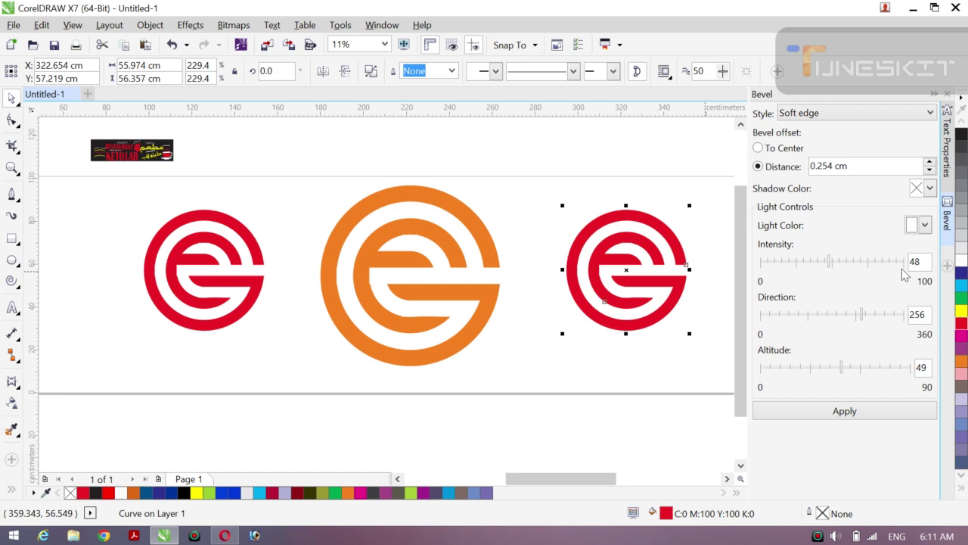
pyautogui.click(961, 135)
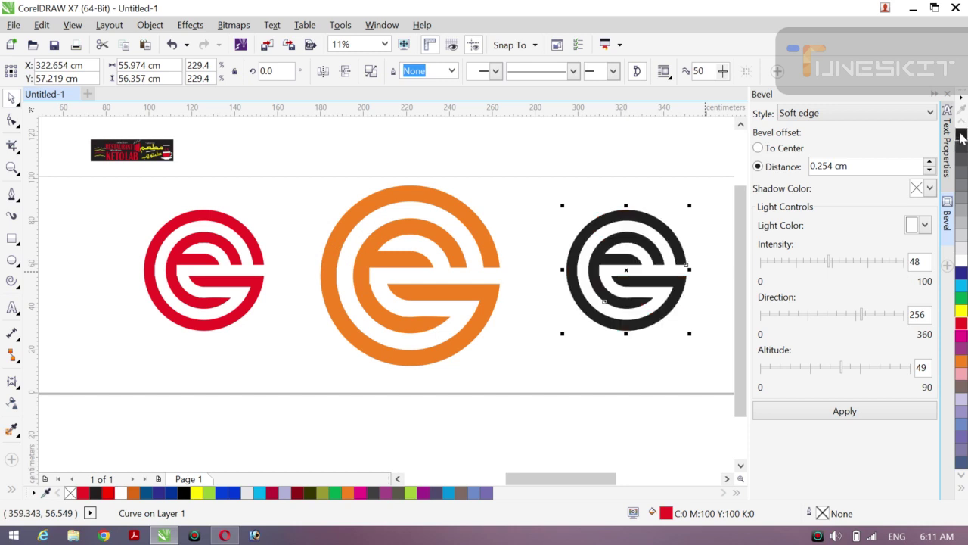
pyautogui.click(540, 149)
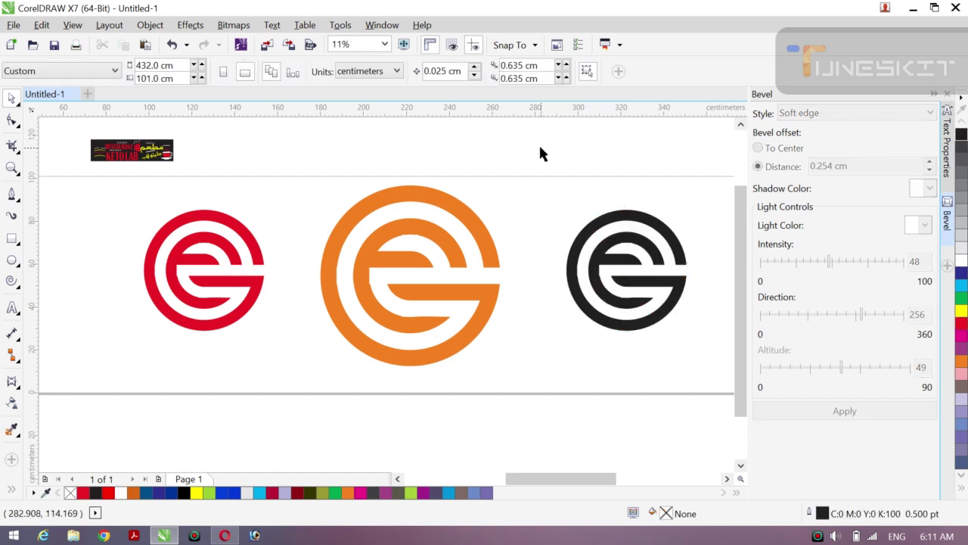
# Step: Minimize the drawing program's window to show the desktop
pyautogui.click(914, 8)
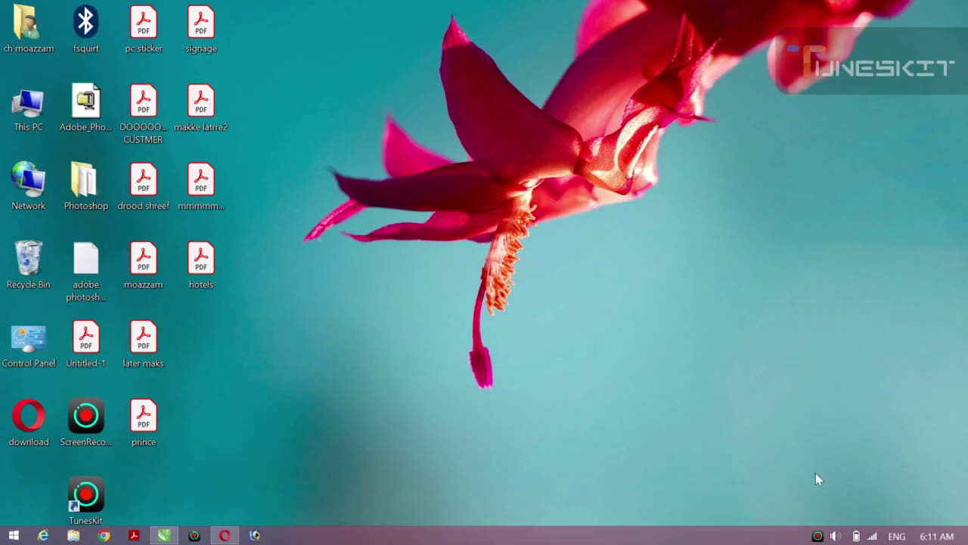